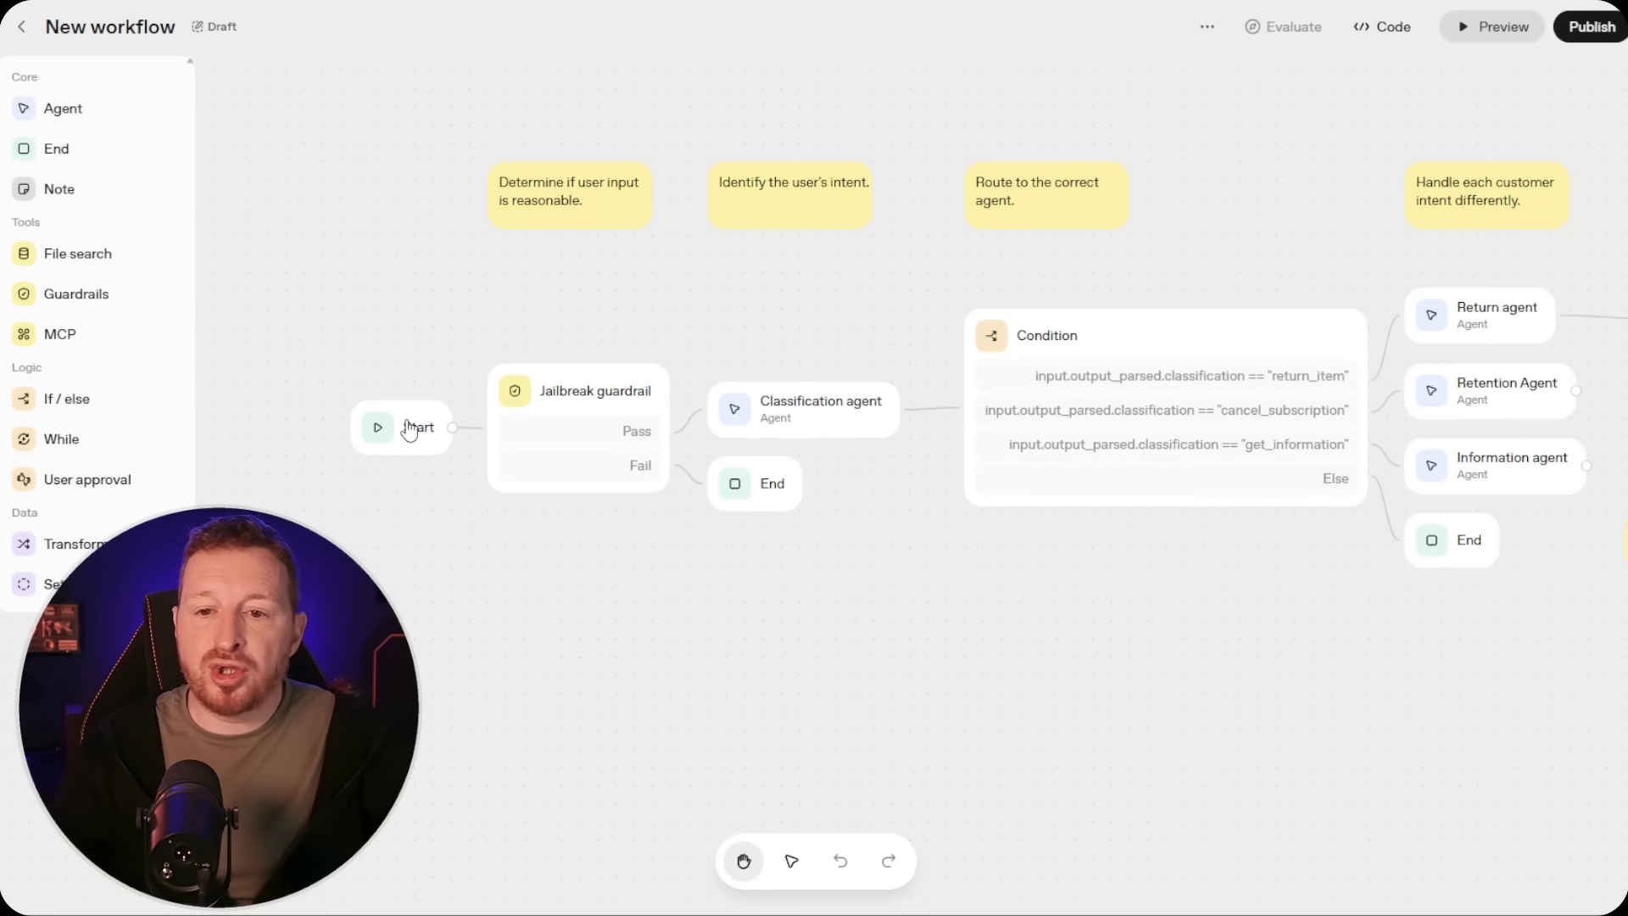
# Review the settings of the Classification agent and the Start node, including the options for adding a state variable
pyautogui.moveTo(818, 564); pyautogui.dragTo(737, 548)
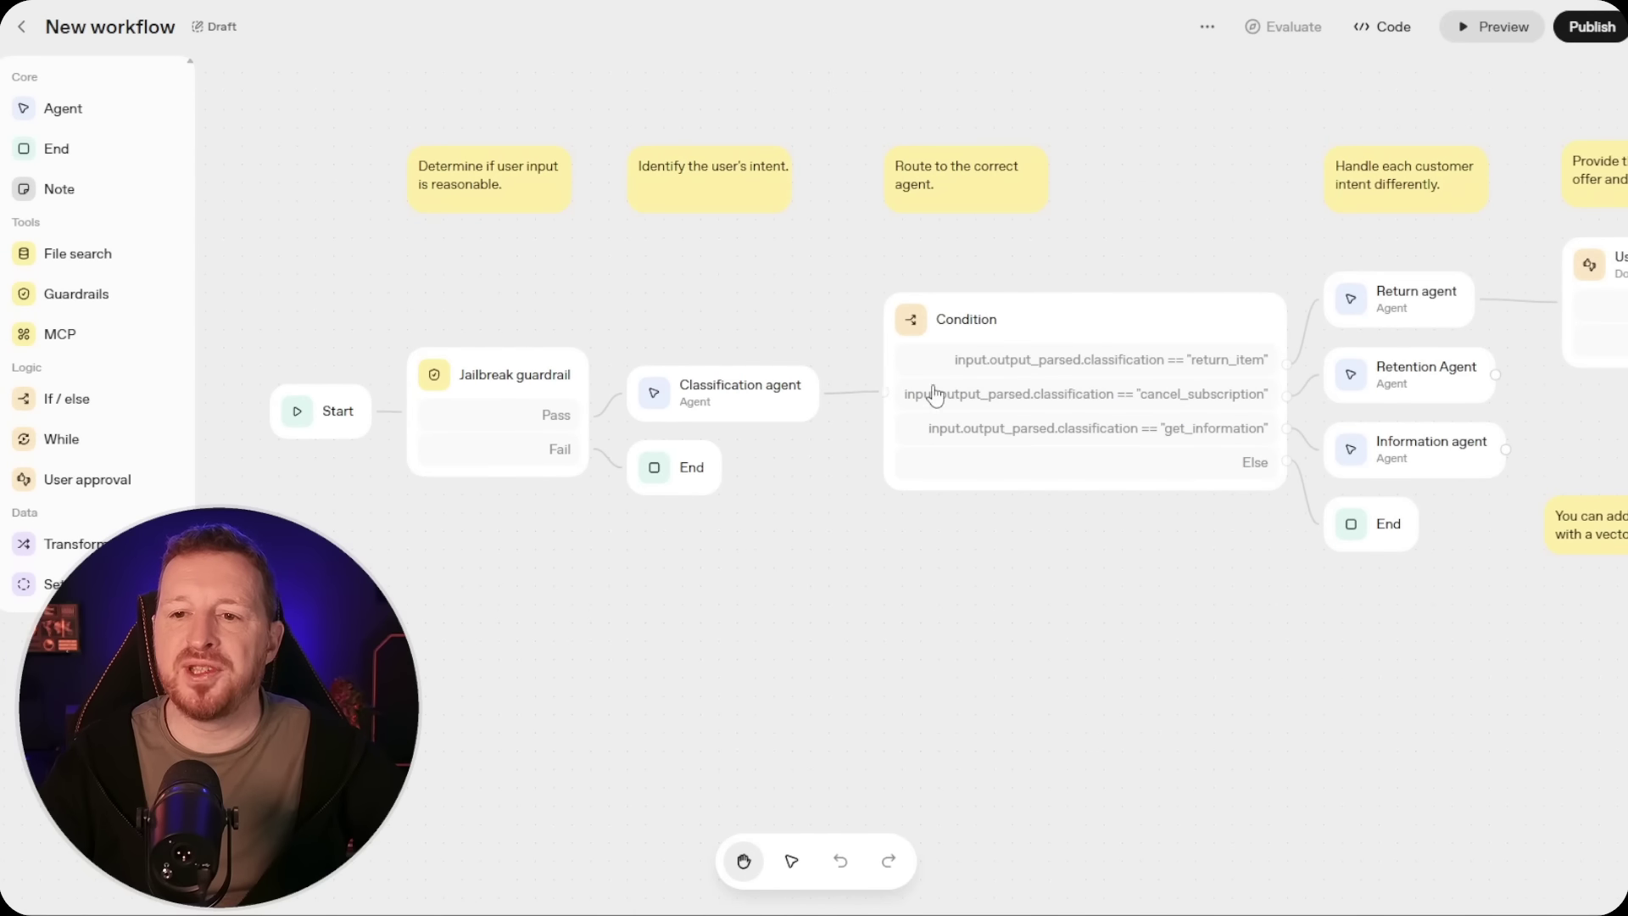
pyautogui.click(735, 400)
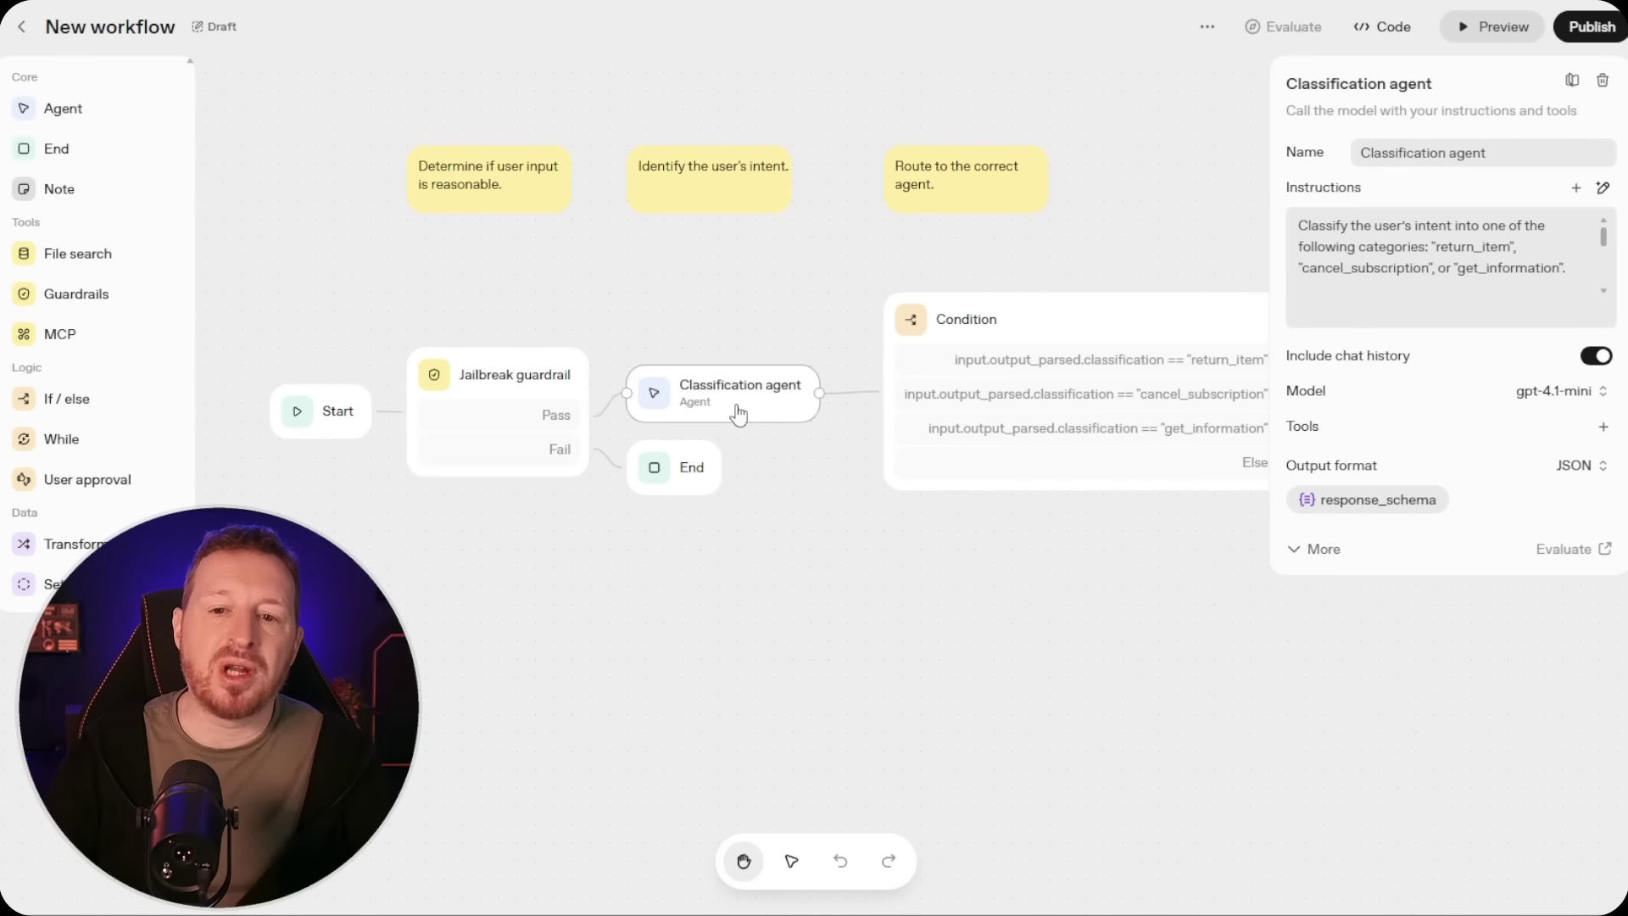
pyautogui.click(312, 413)
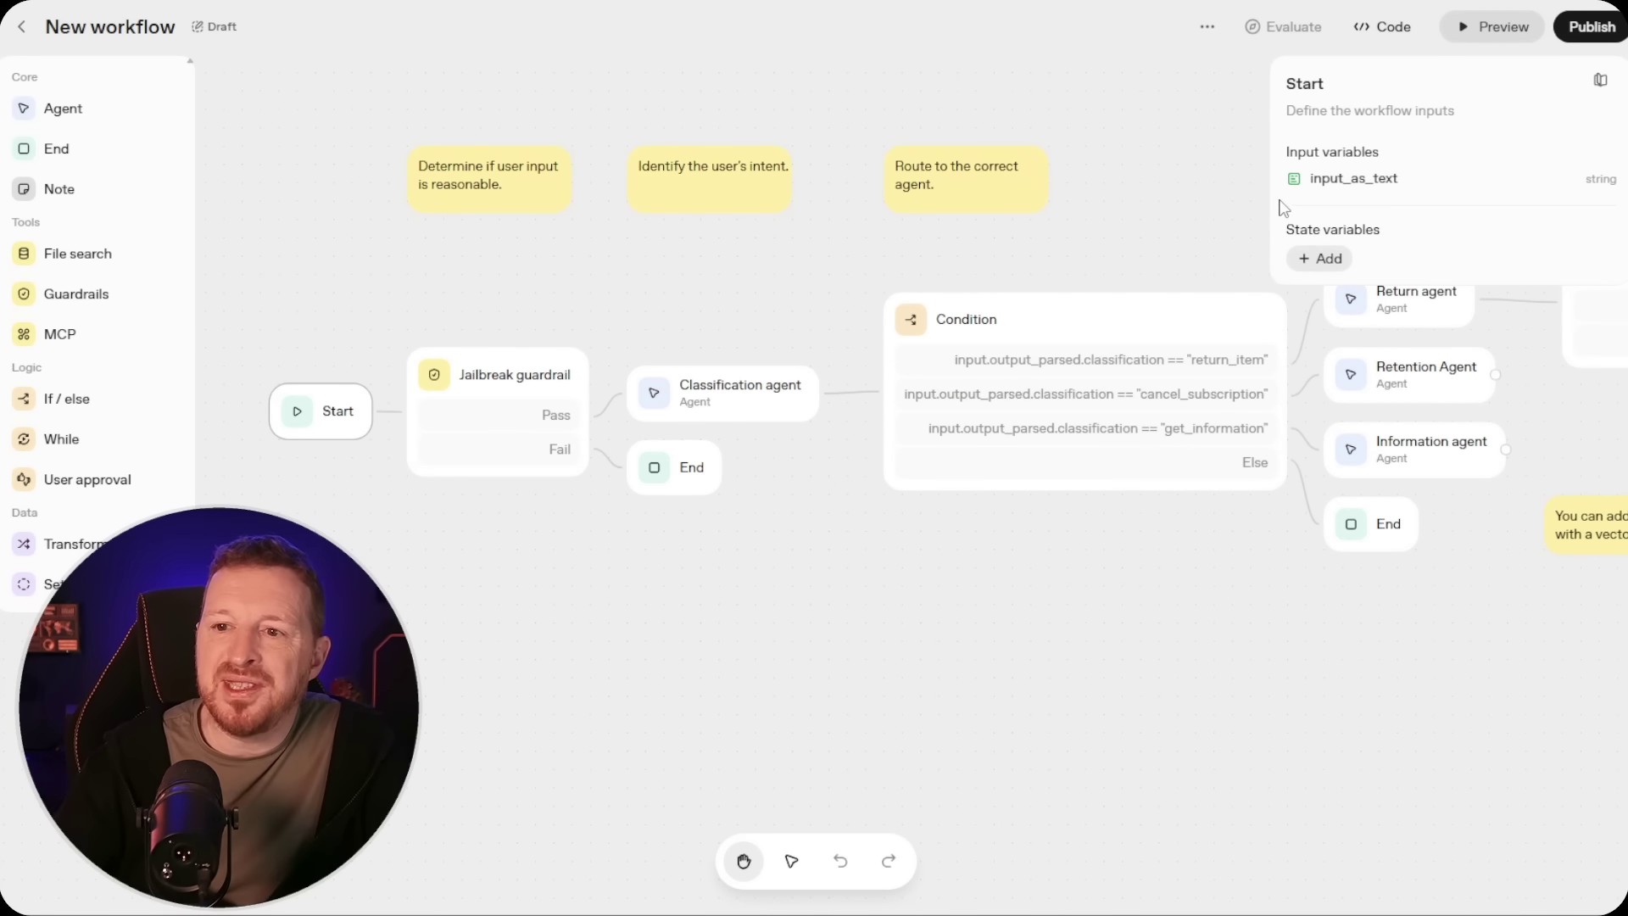
pyautogui.click(1328, 260)
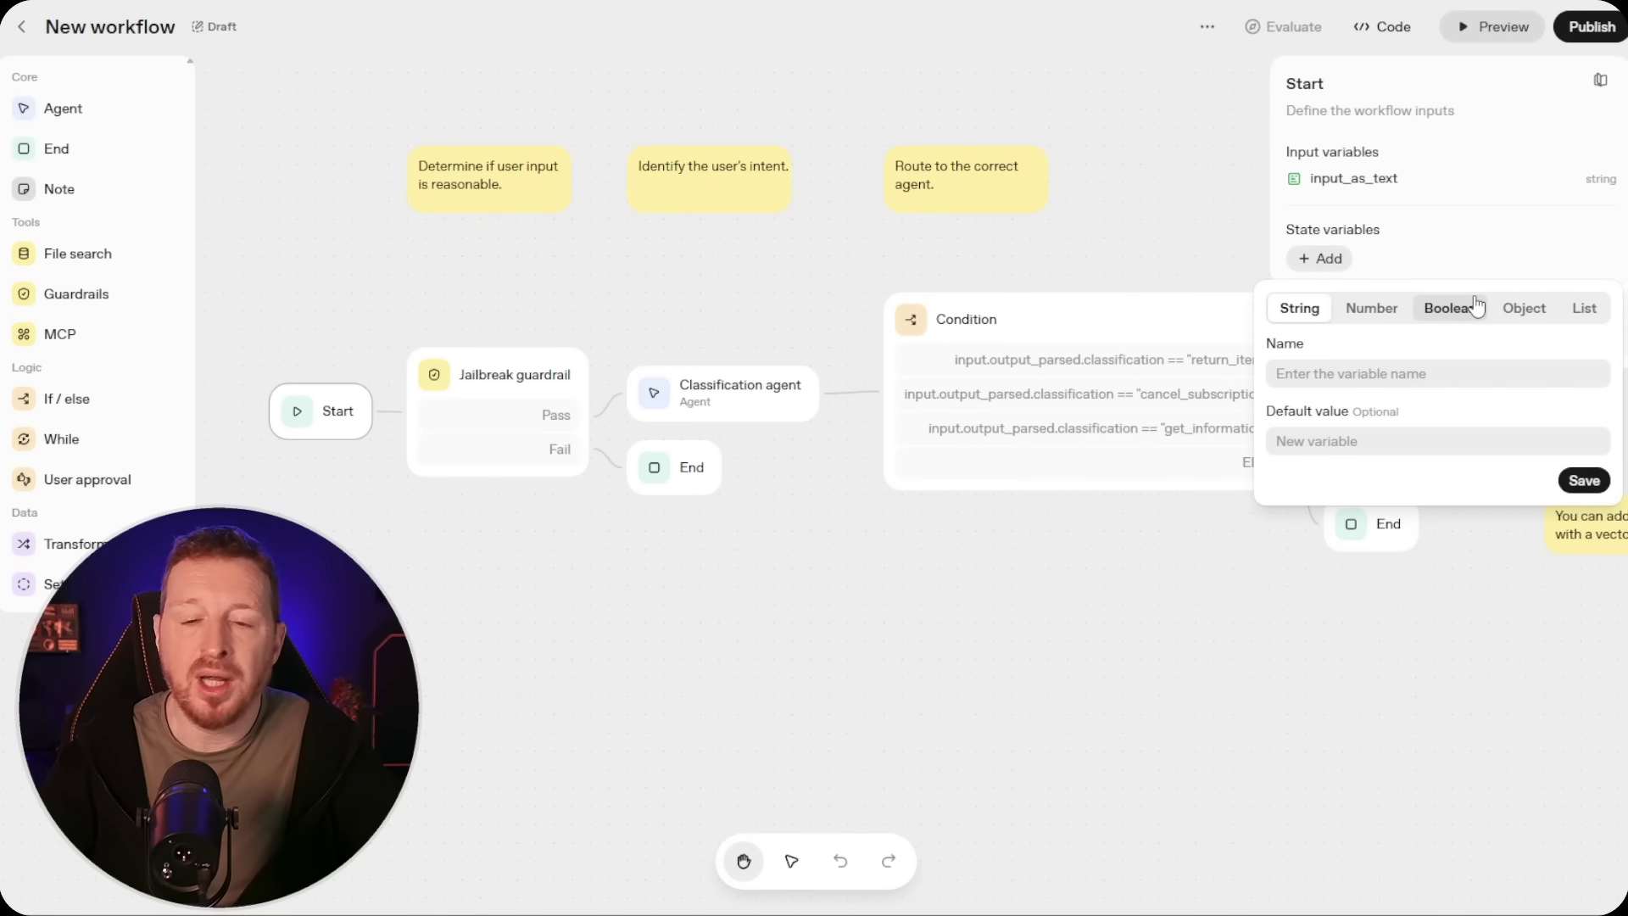
pyautogui.click(1199, 604)
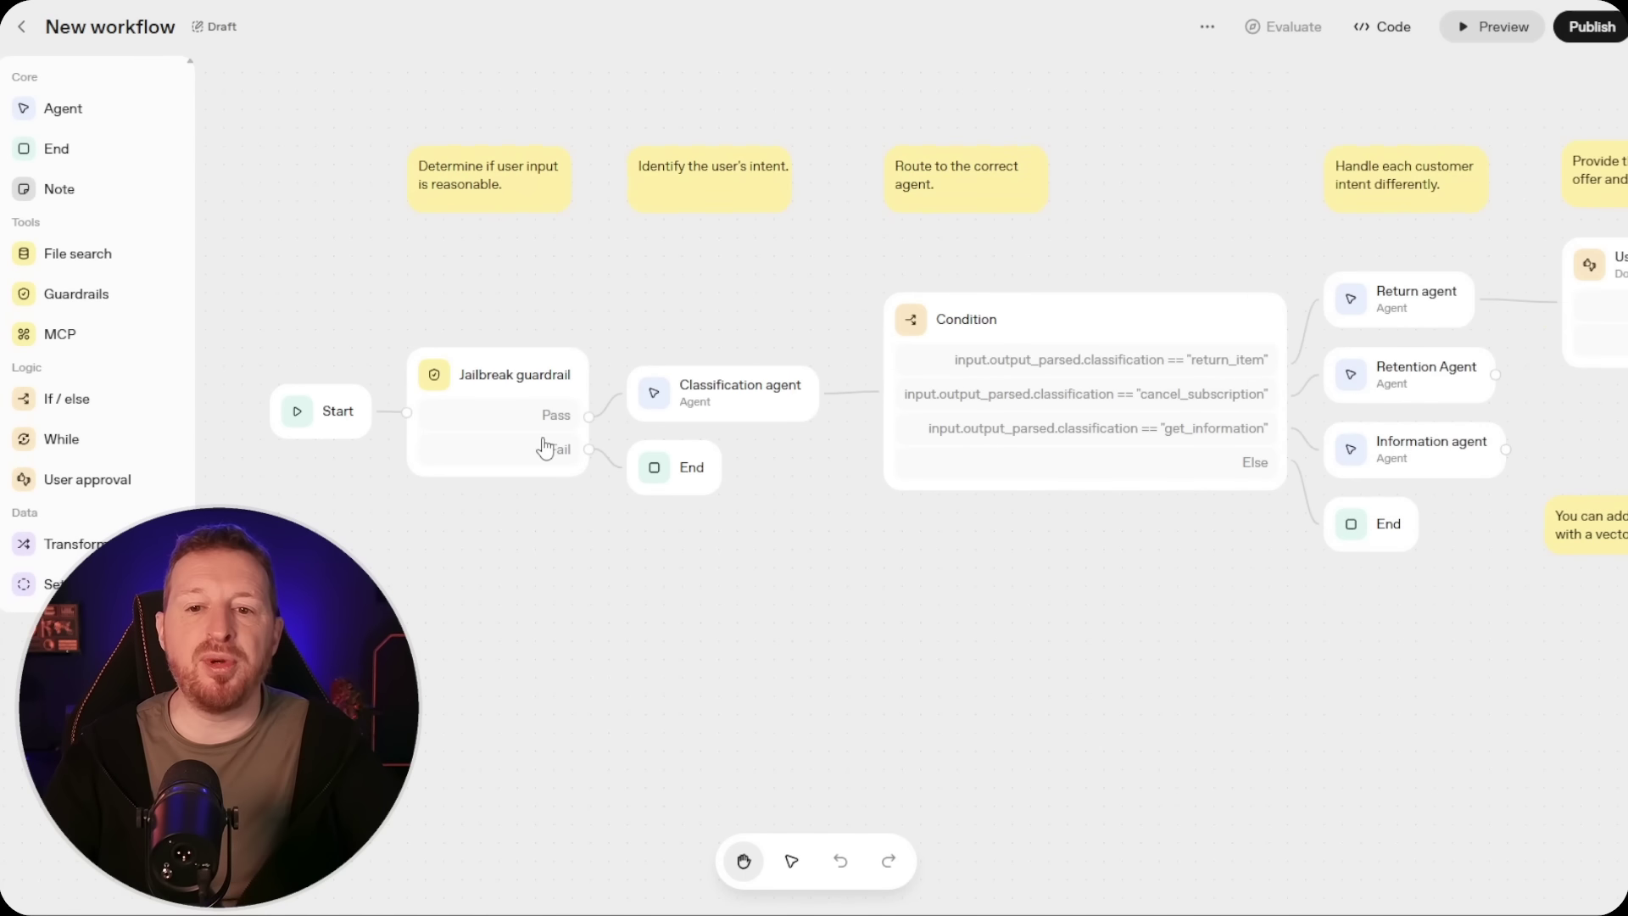
# Examine the models available for the Classification agent, then review the agent's remaining settings
pyautogui.click(695, 394)
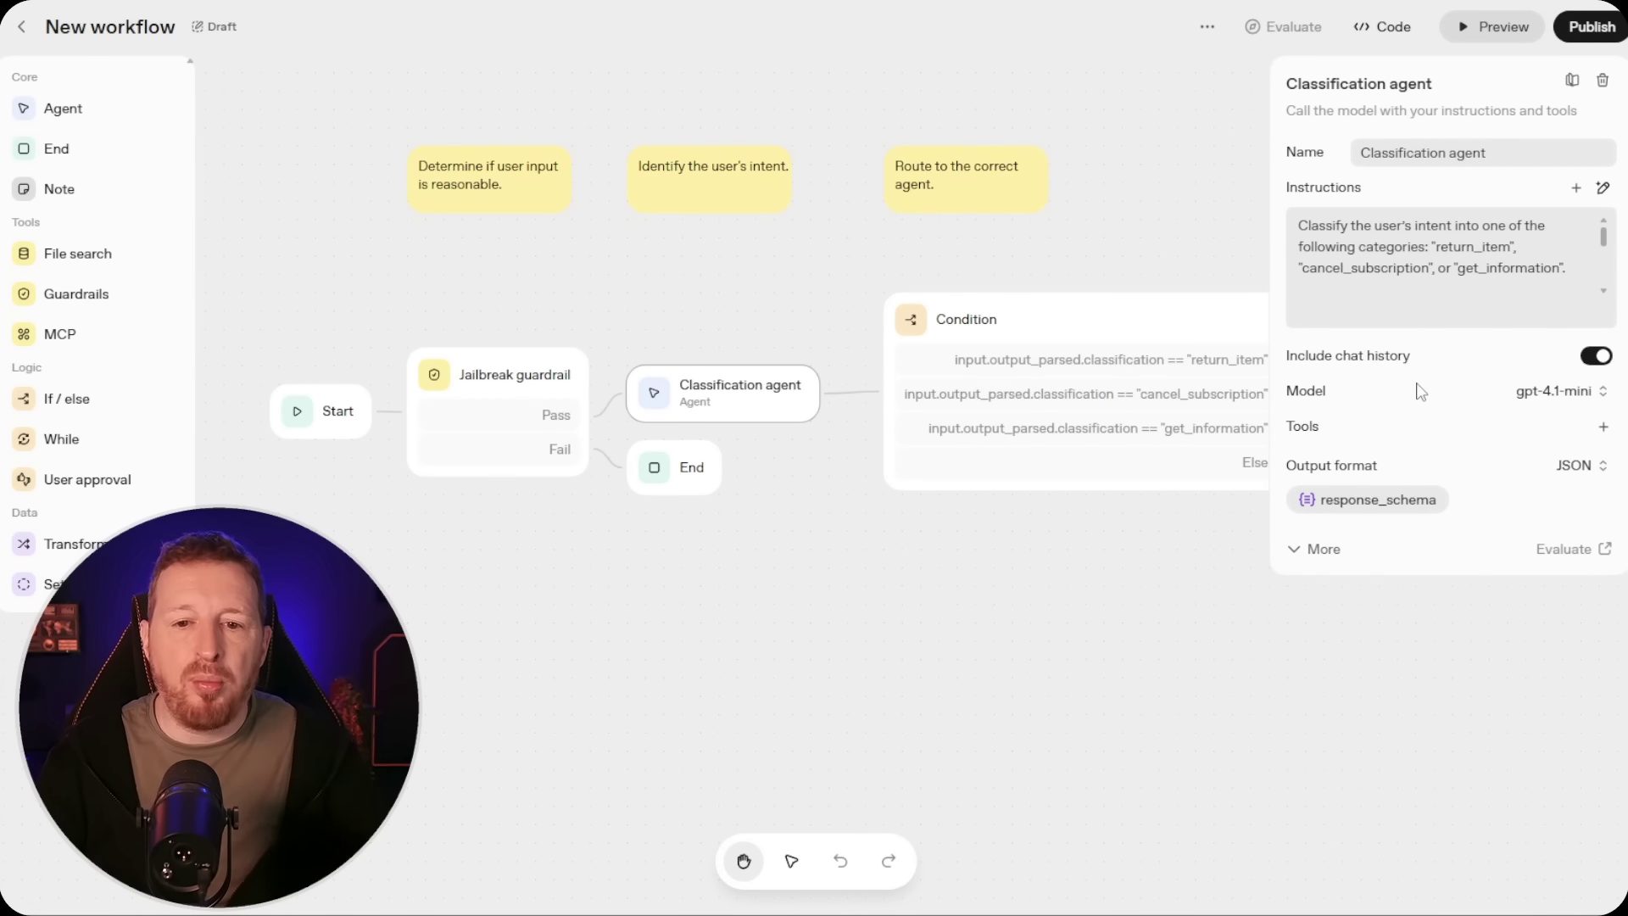
pyautogui.click(1587, 395)
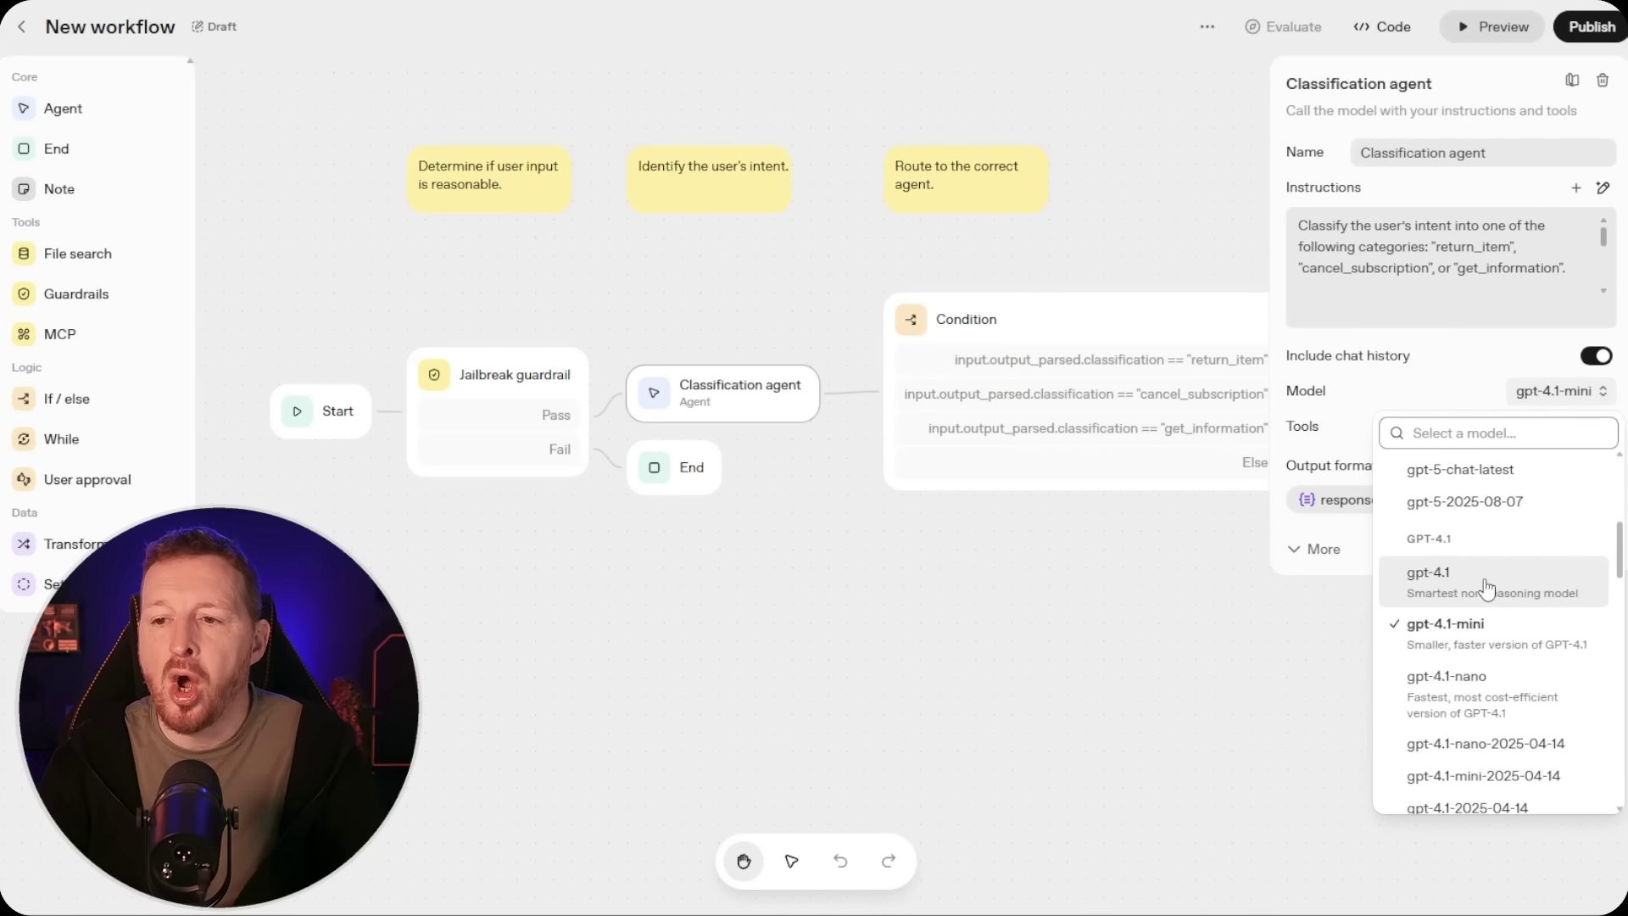
pyautogui.scroll(2, 1488, 543)
pyautogui.scroll(2, 1481, 506)
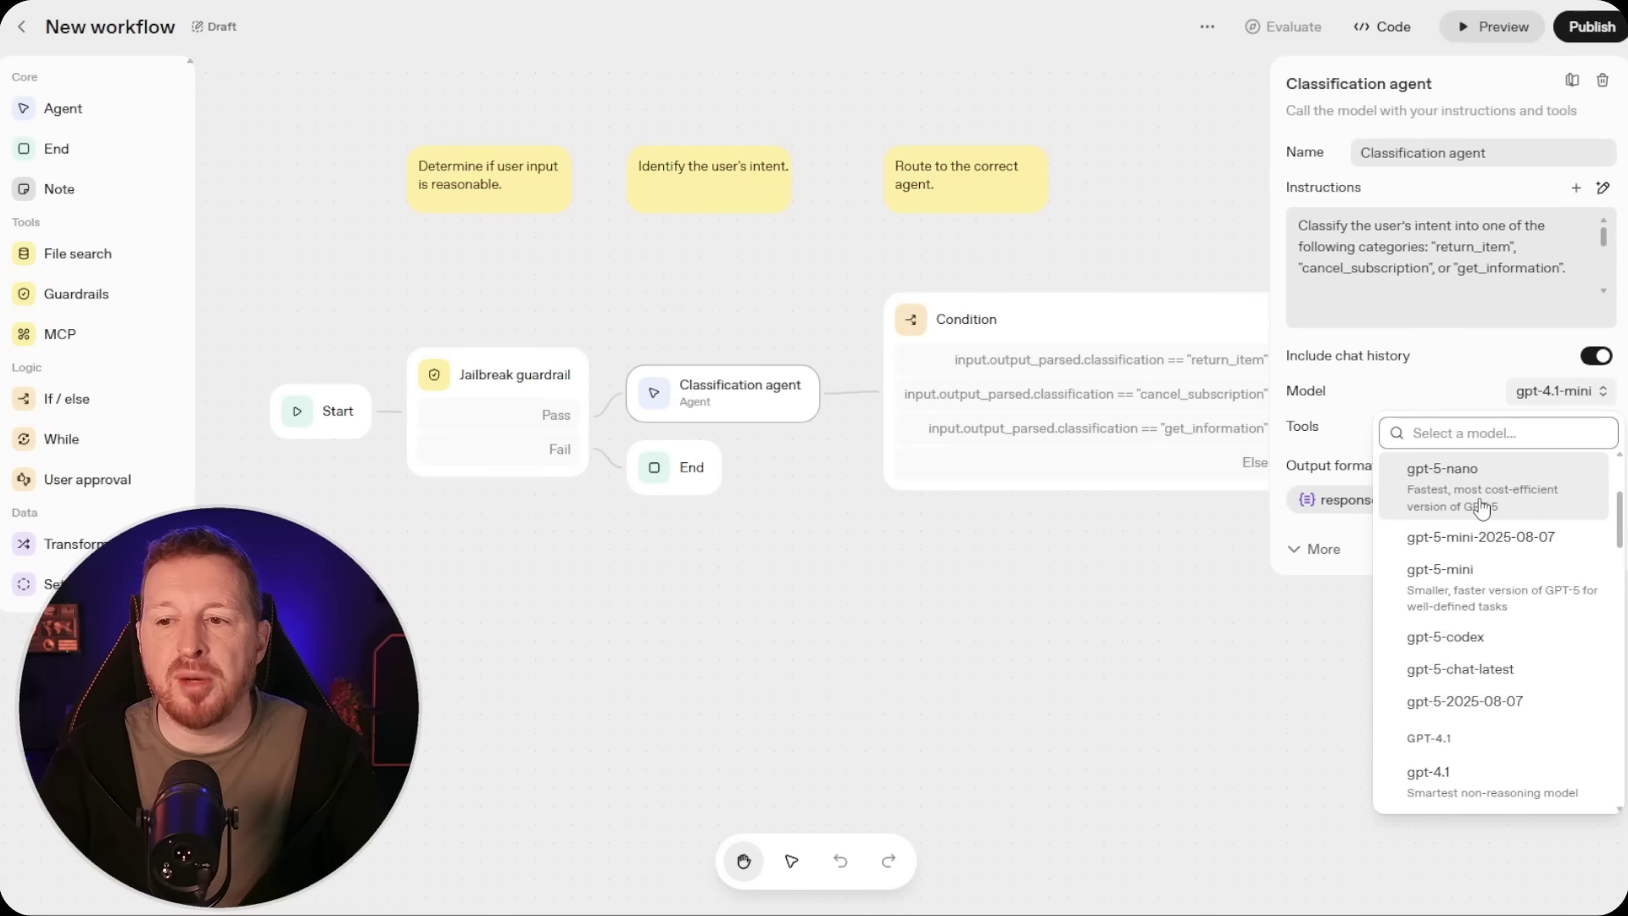
pyautogui.scroll(2, 1484, 509)
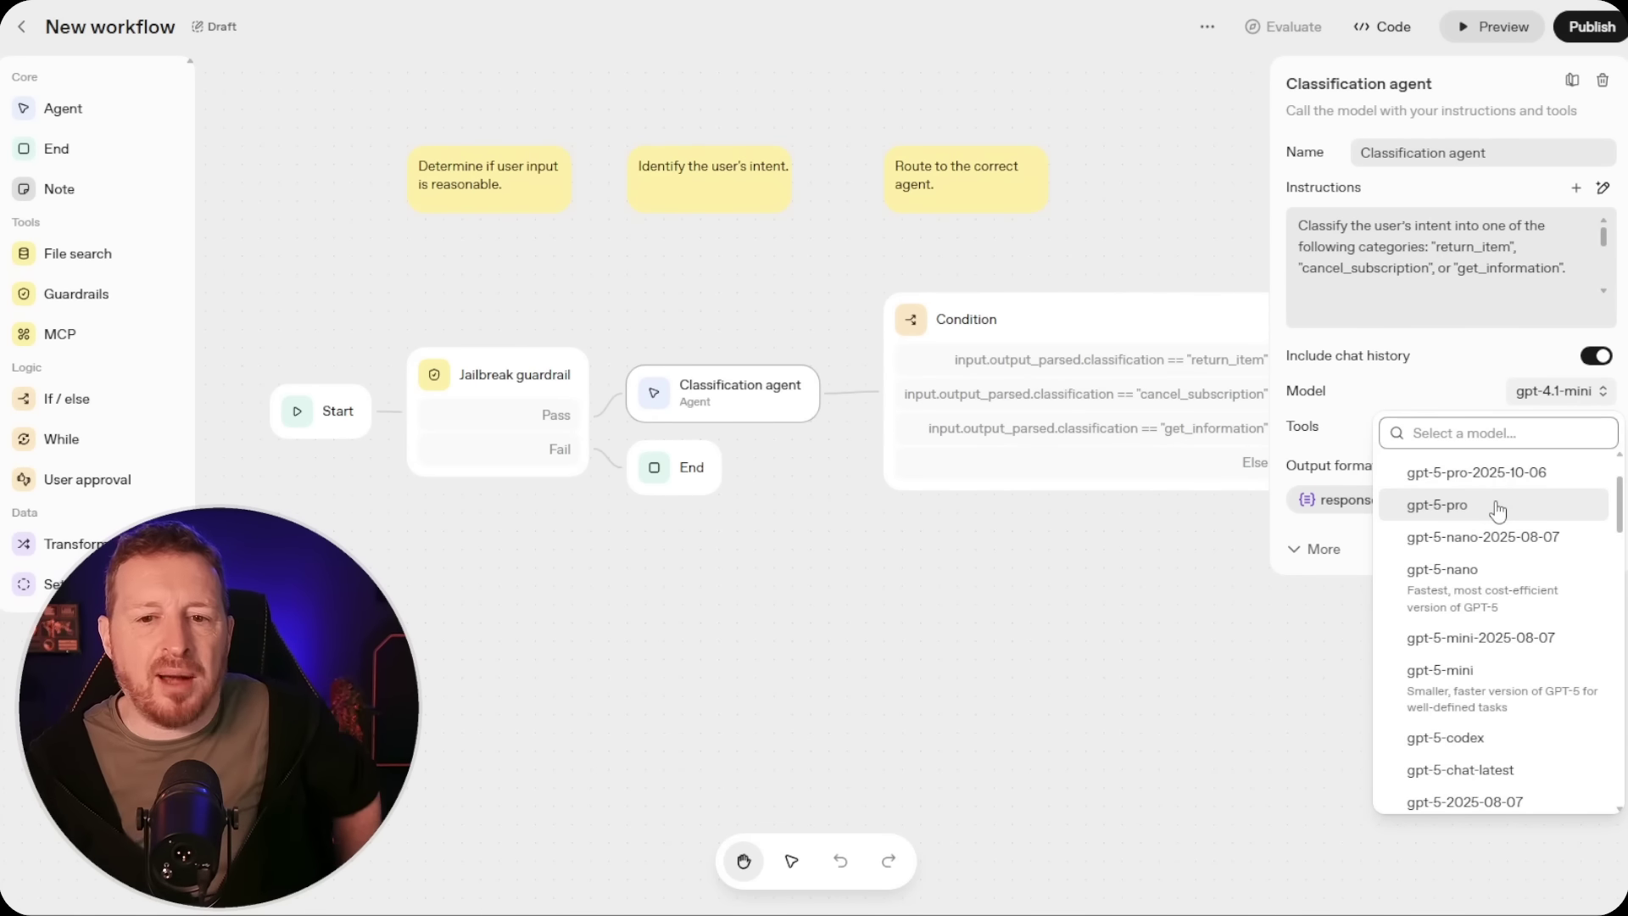
pyautogui.click(1120, 647)
pyautogui.click(719, 412)
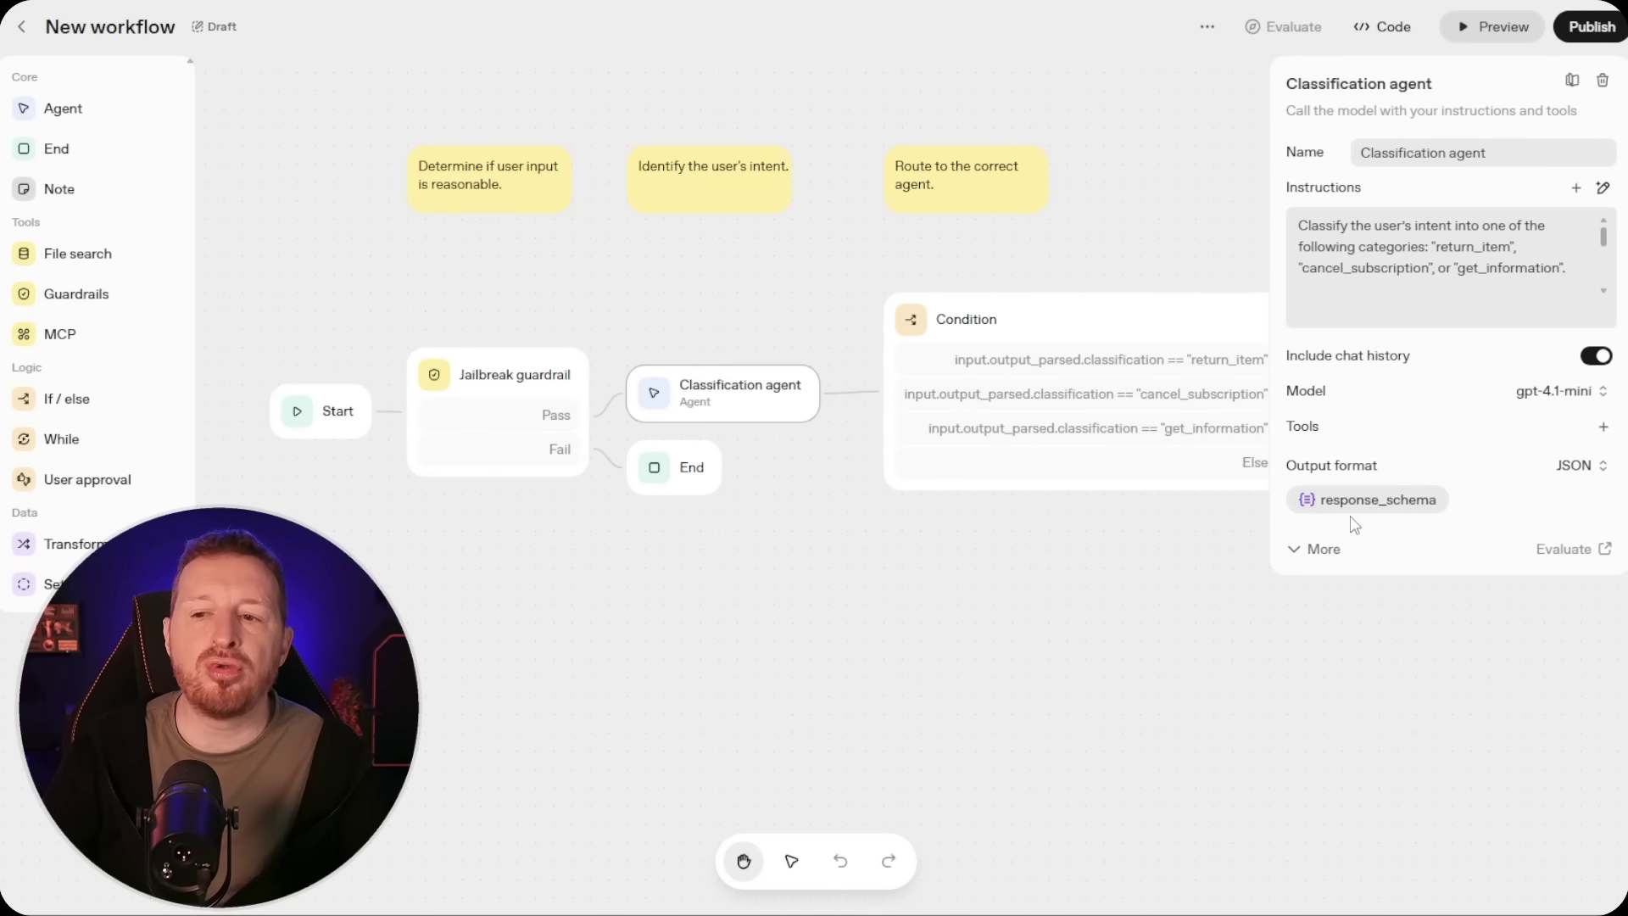
pyautogui.click(1453, 282)
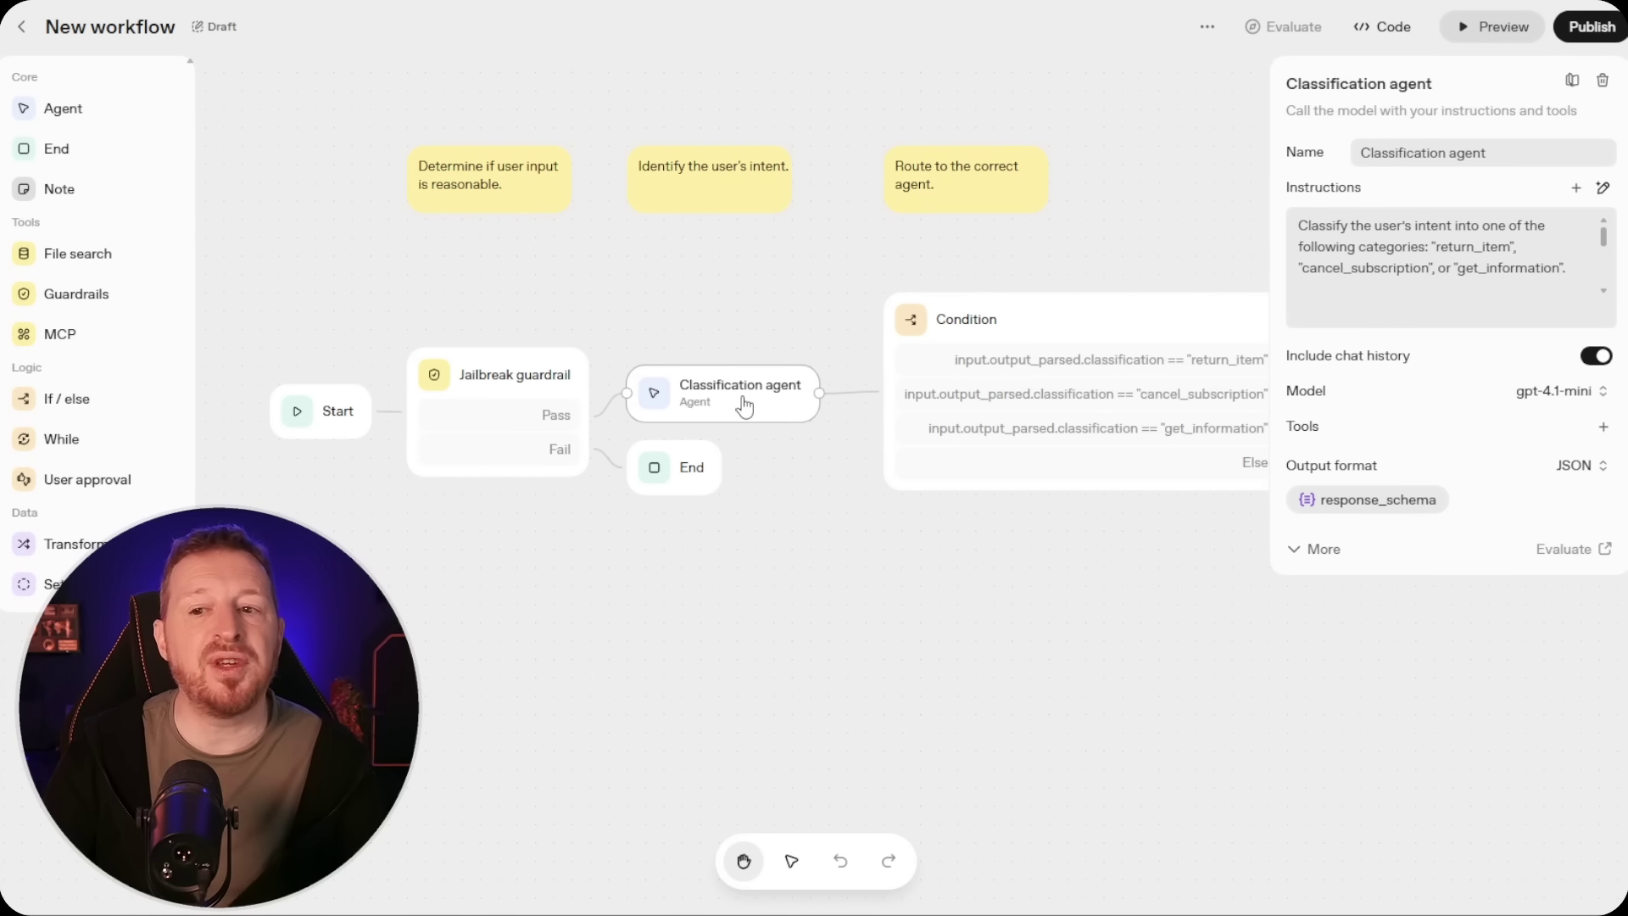
# View the list of tools that can be added to the Classification agent
pyautogui.moveTo(990, 555); pyautogui.dragTo(806, 547)
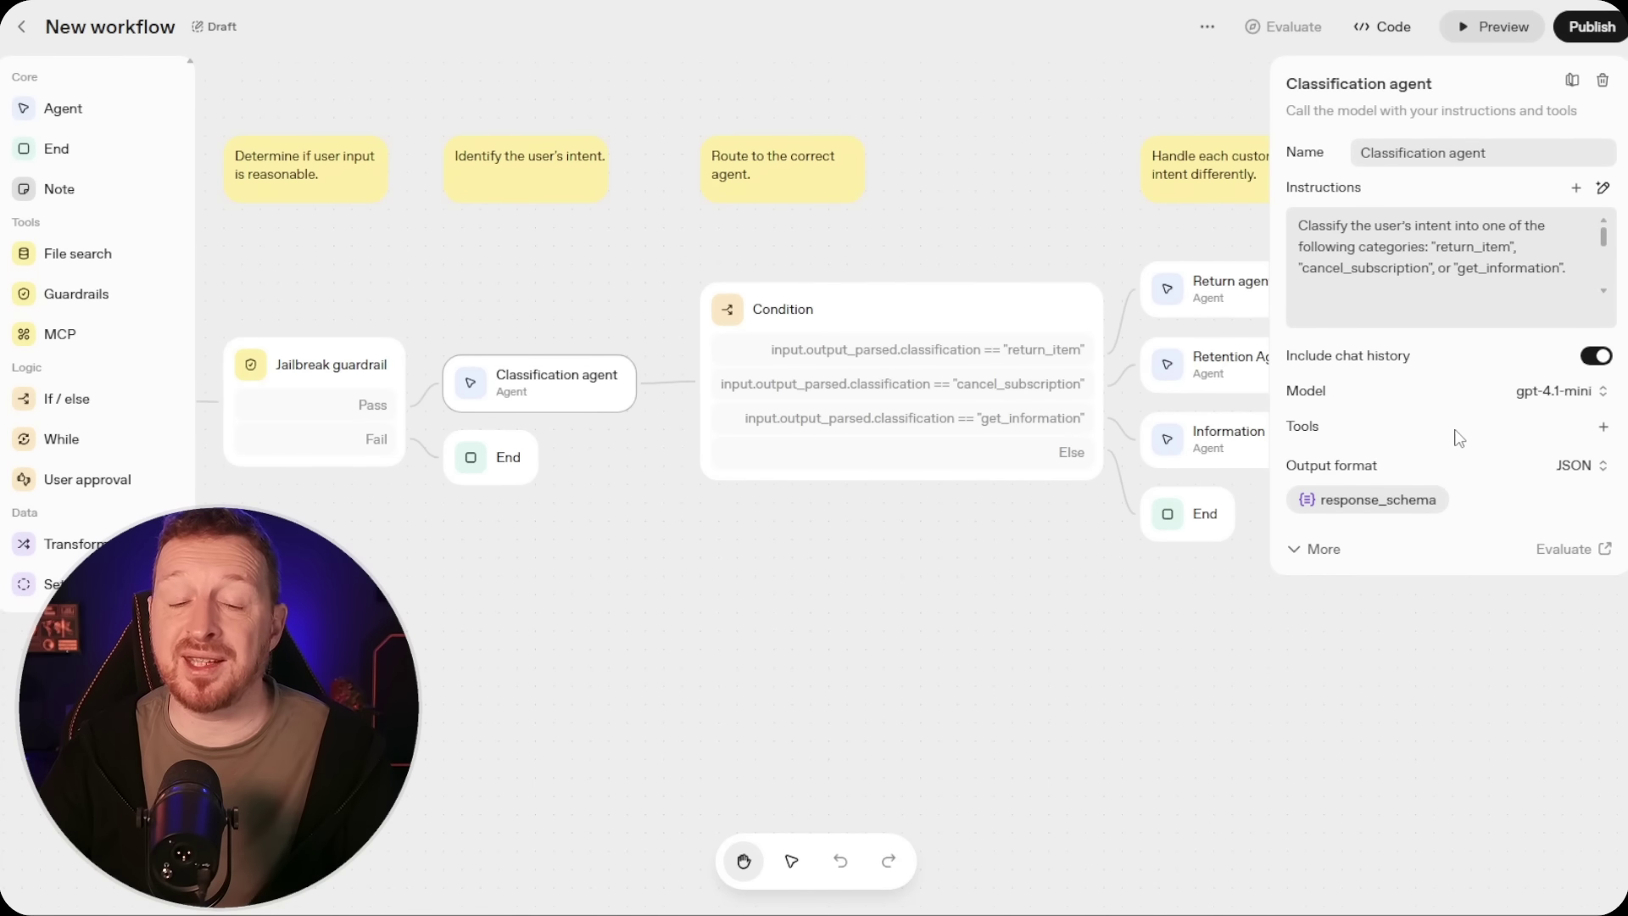
pyautogui.click(1603, 429)
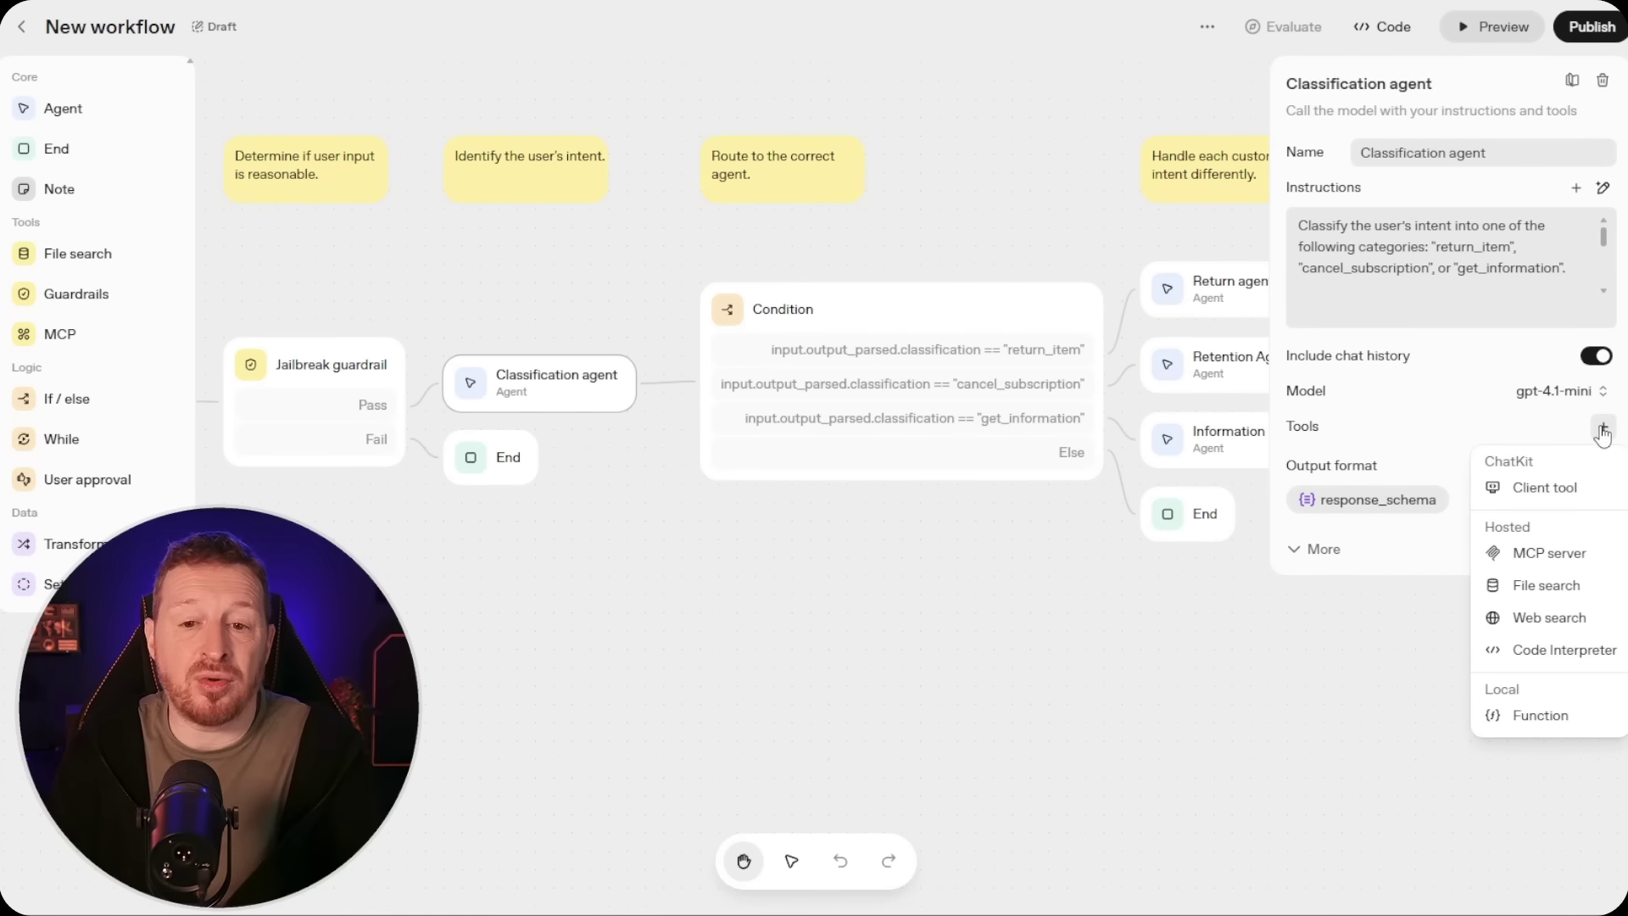
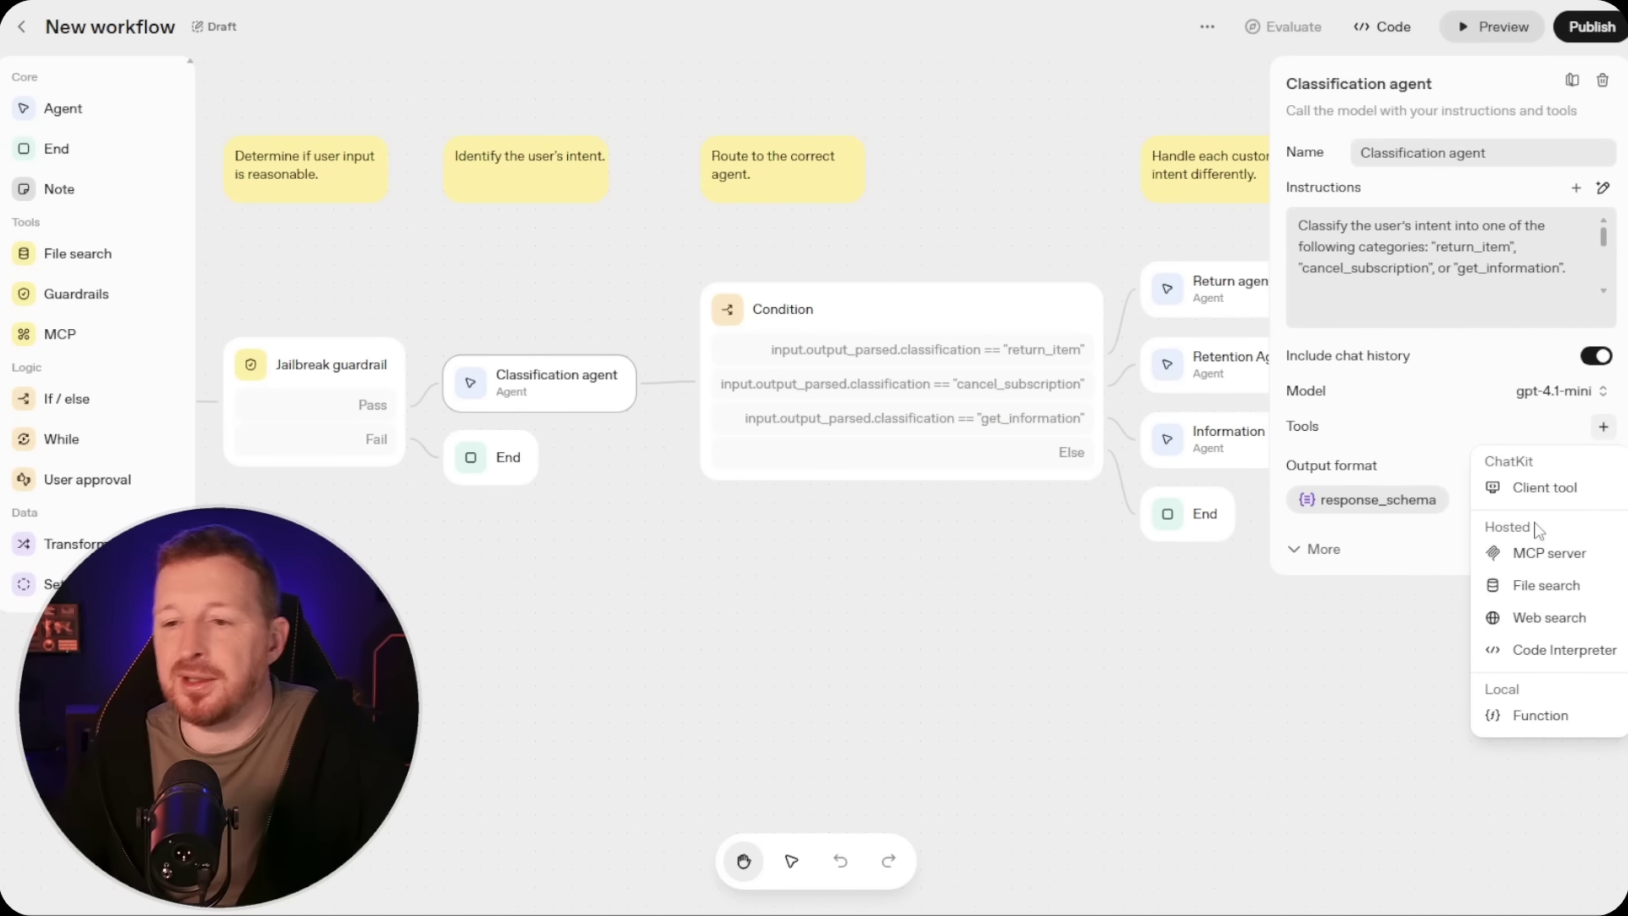
pyautogui.click(1274, 756)
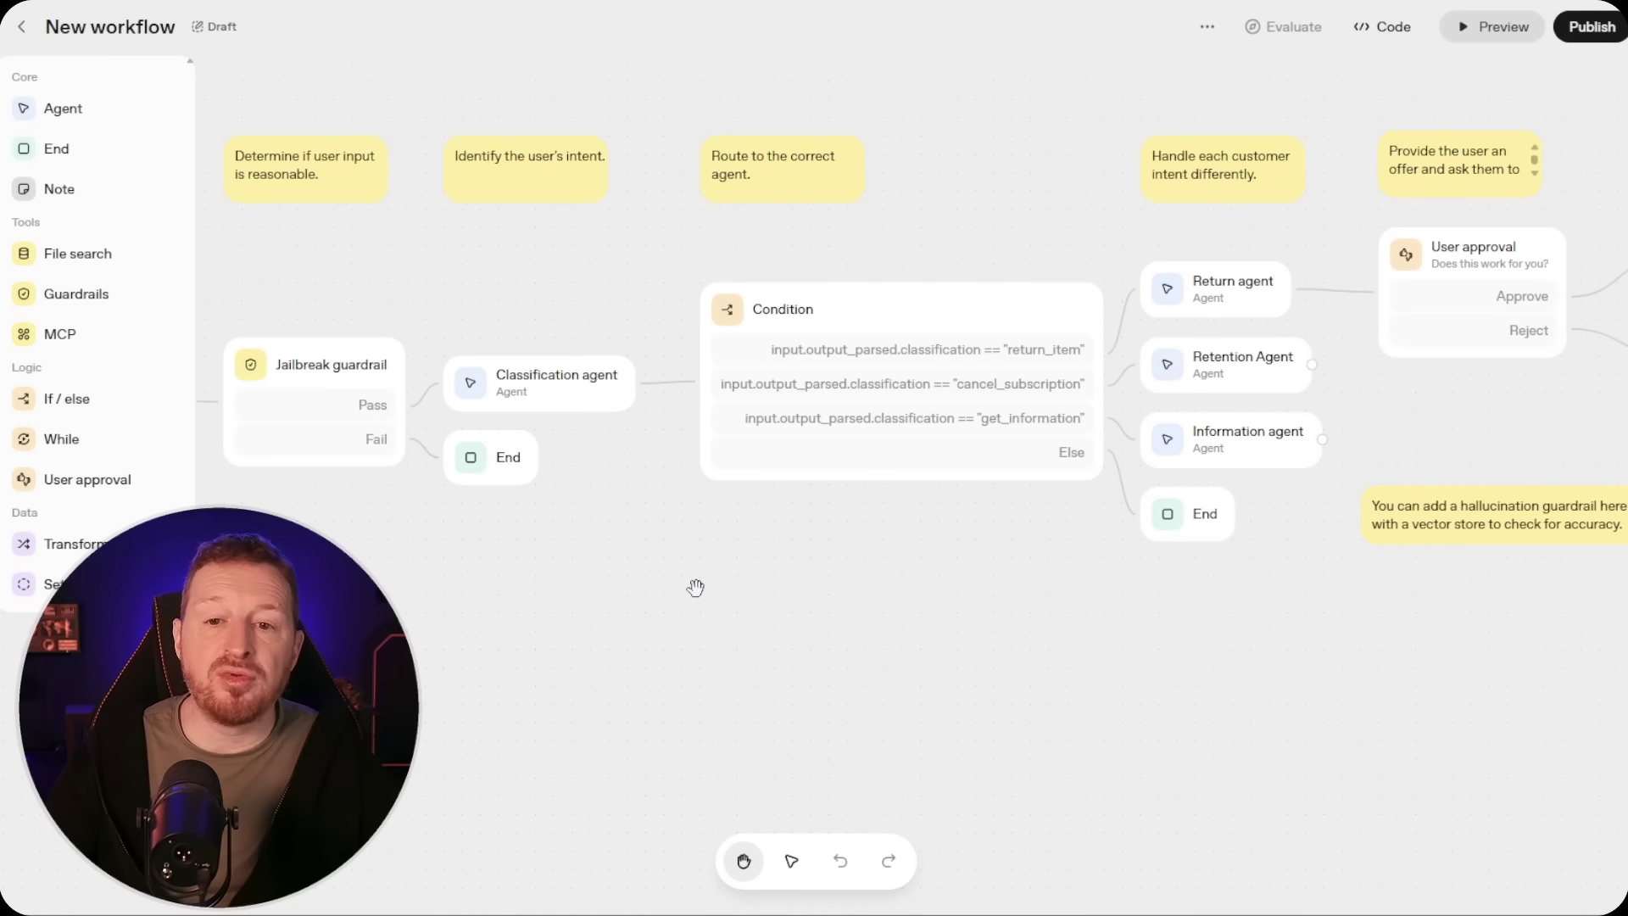
# Reposition the Jailbreak guardrail and Return agent nodes on the workflow canvas, checking the Condition node's branches
pyautogui.scroll(-2, 763, 580)
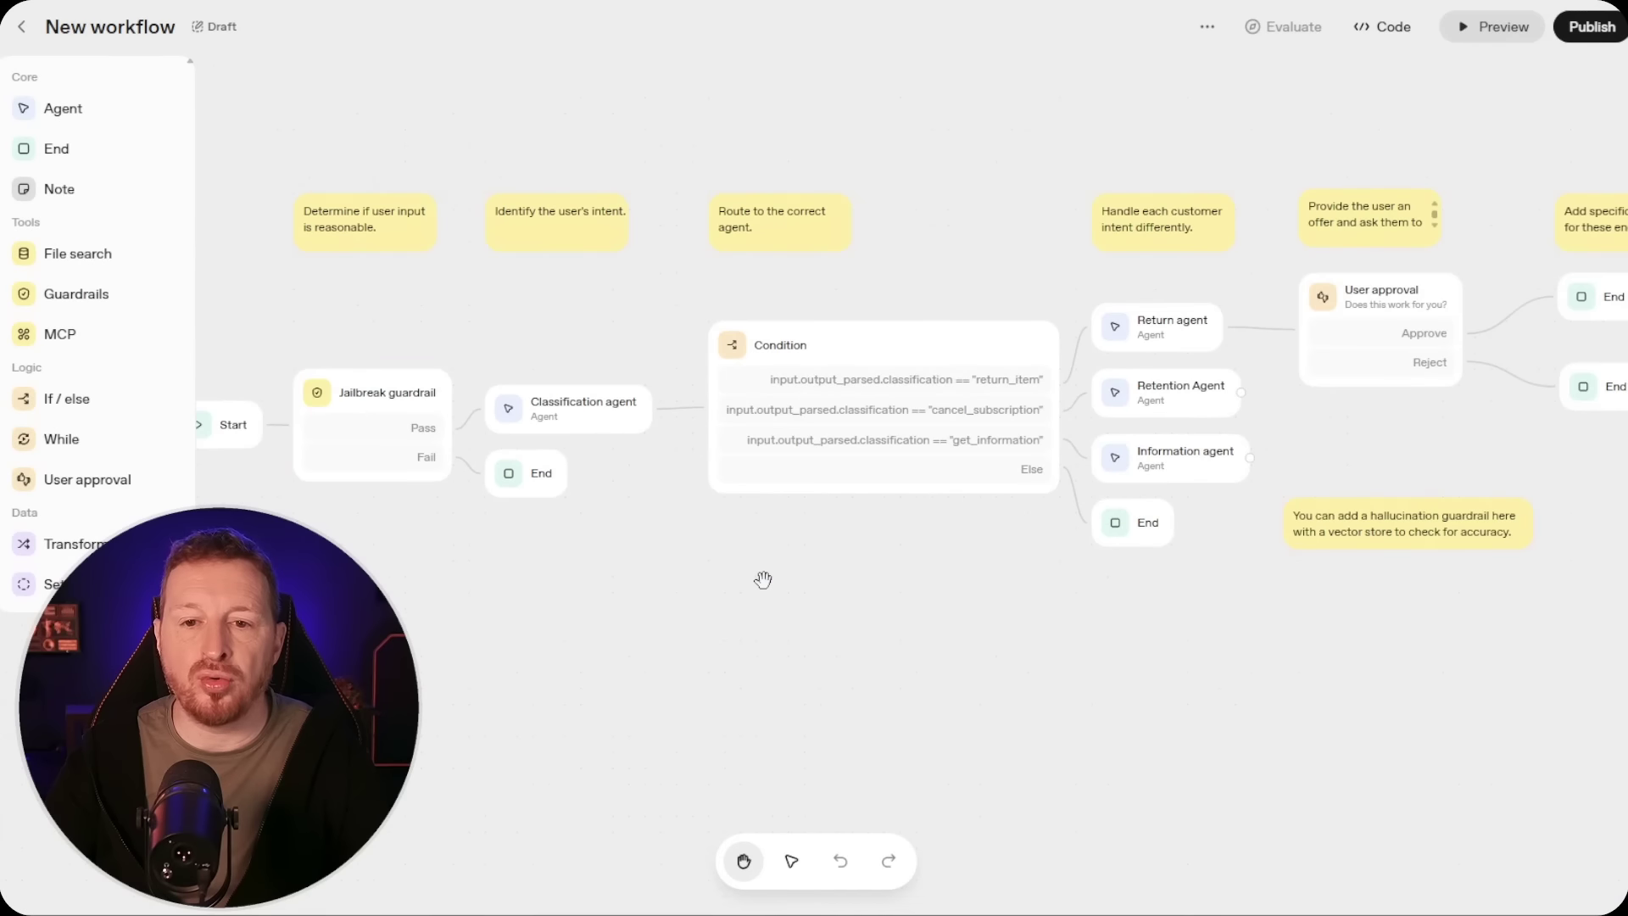
pyautogui.scroll(-2, 744, 581)
pyautogui.moveTo(463, 481); pyautogui.dragTo(452, 581)
pyautogui.moveTo(781, 414); pyautogui.dragTo(757, 401)
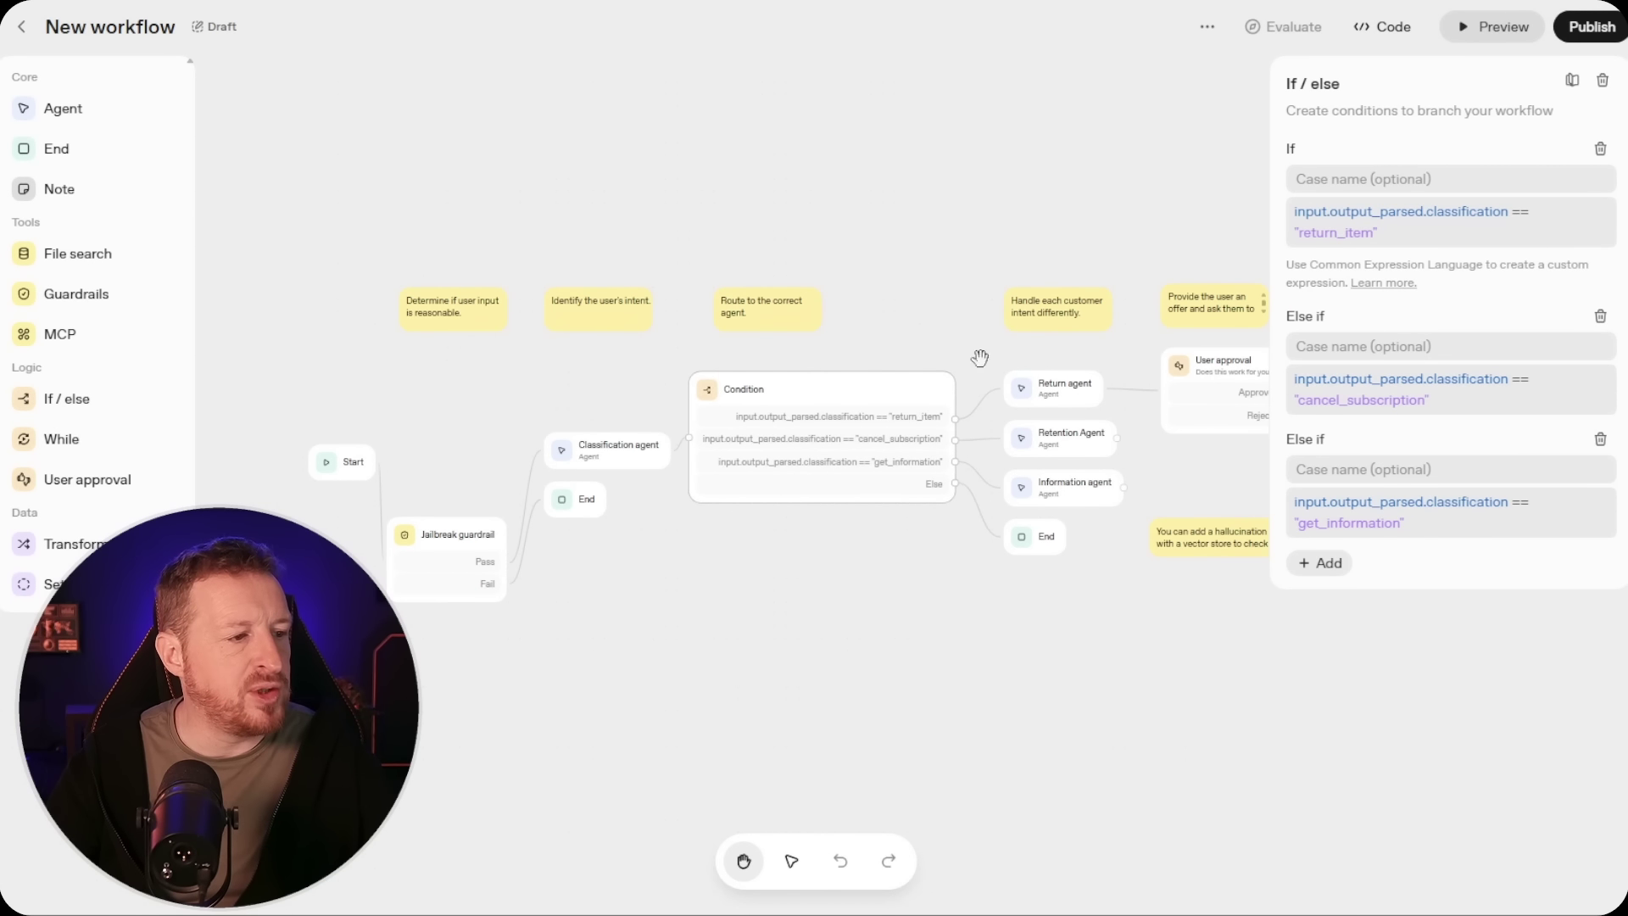
pyautogui.moveTo(1045, 398); pyautogui.dragTo(1033, 375)
pyautogui.moveTo(458, 547); pyautogui.dragTo(482, 451)
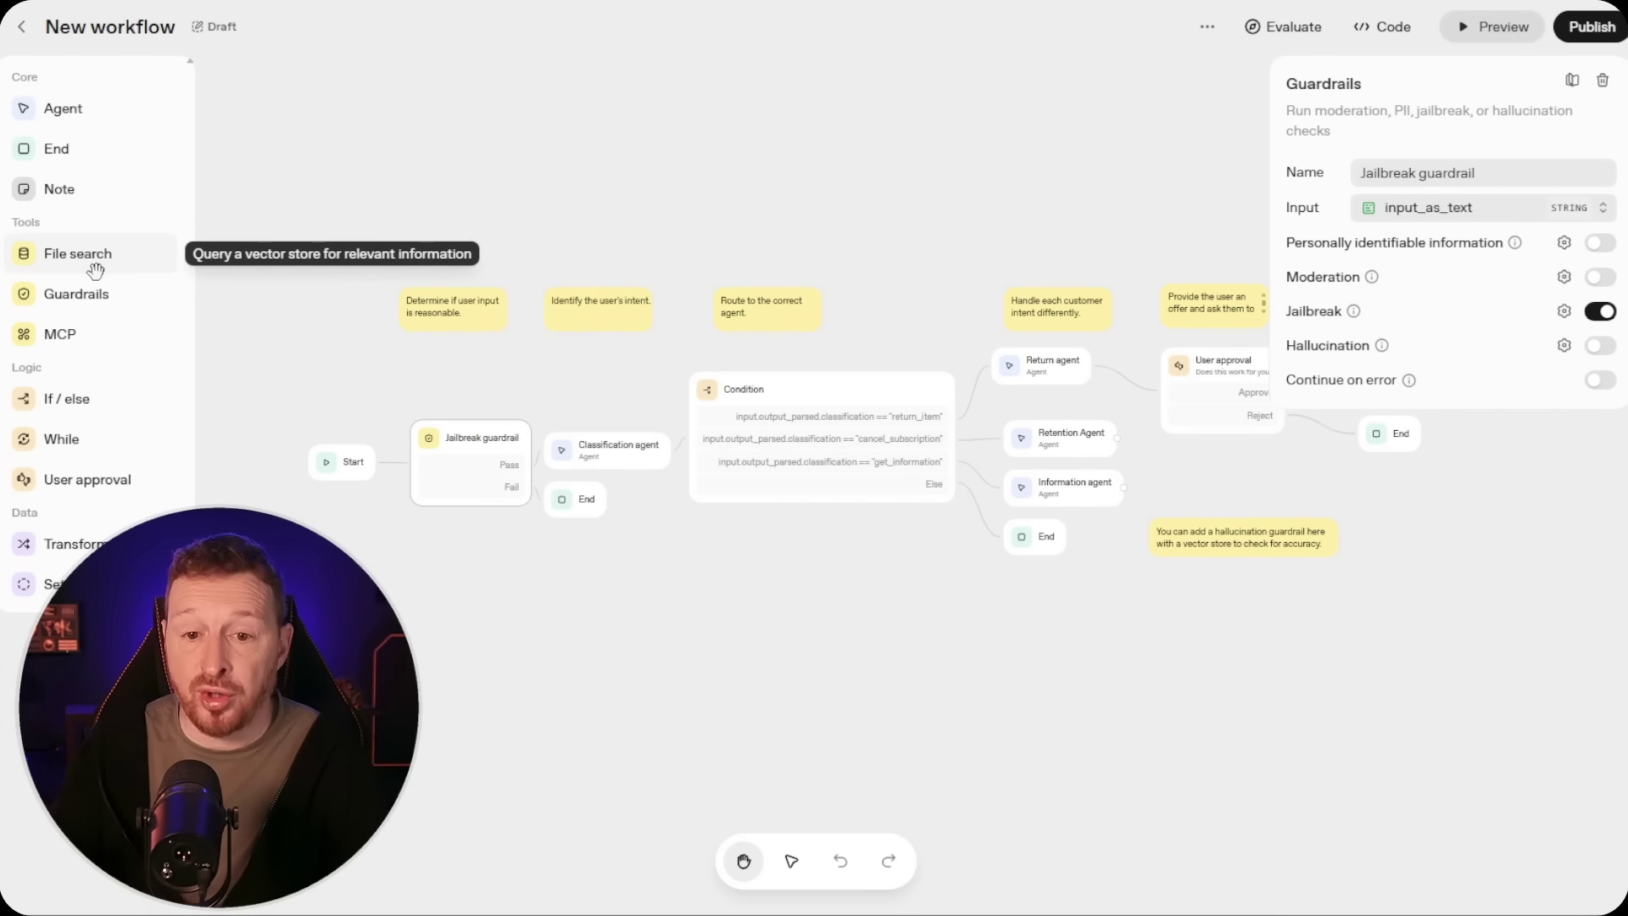
# Add a File search node above the Classification agent and move the Condition node down to make room
pyautogui.moveTo(95, 270); pyautogui.dragTo(644, 392)
pyautogui.moveTo(748, 468); pyautogui.dragTo(818, 614)
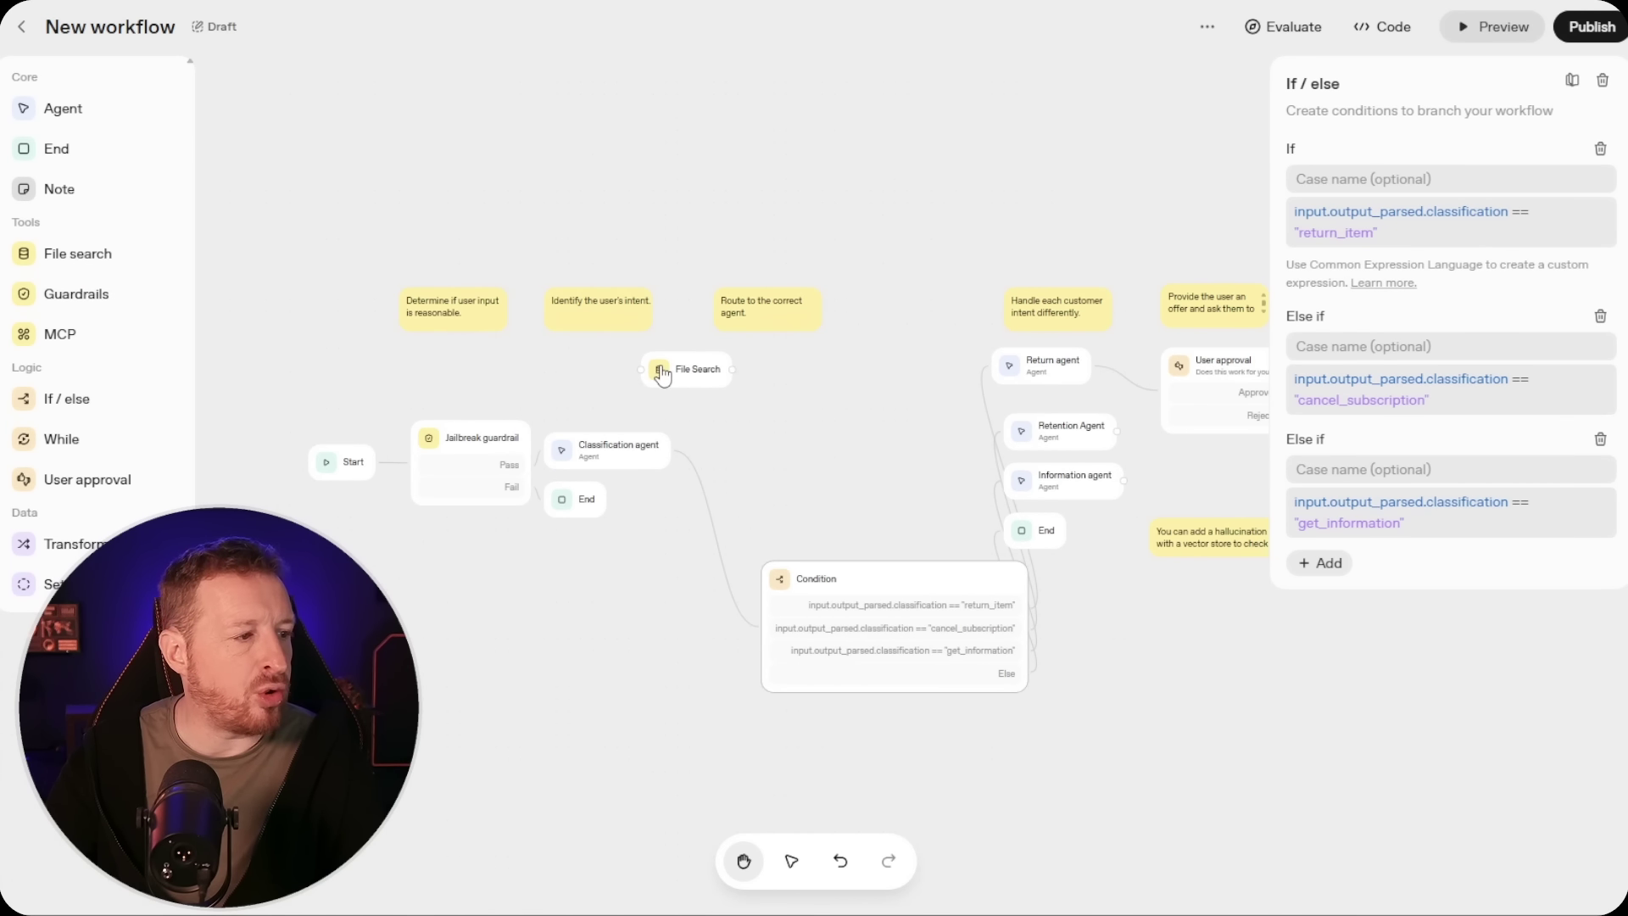
# Delete the connection between the Classification agent and the Condition node
pyautogui.click(718, 529)
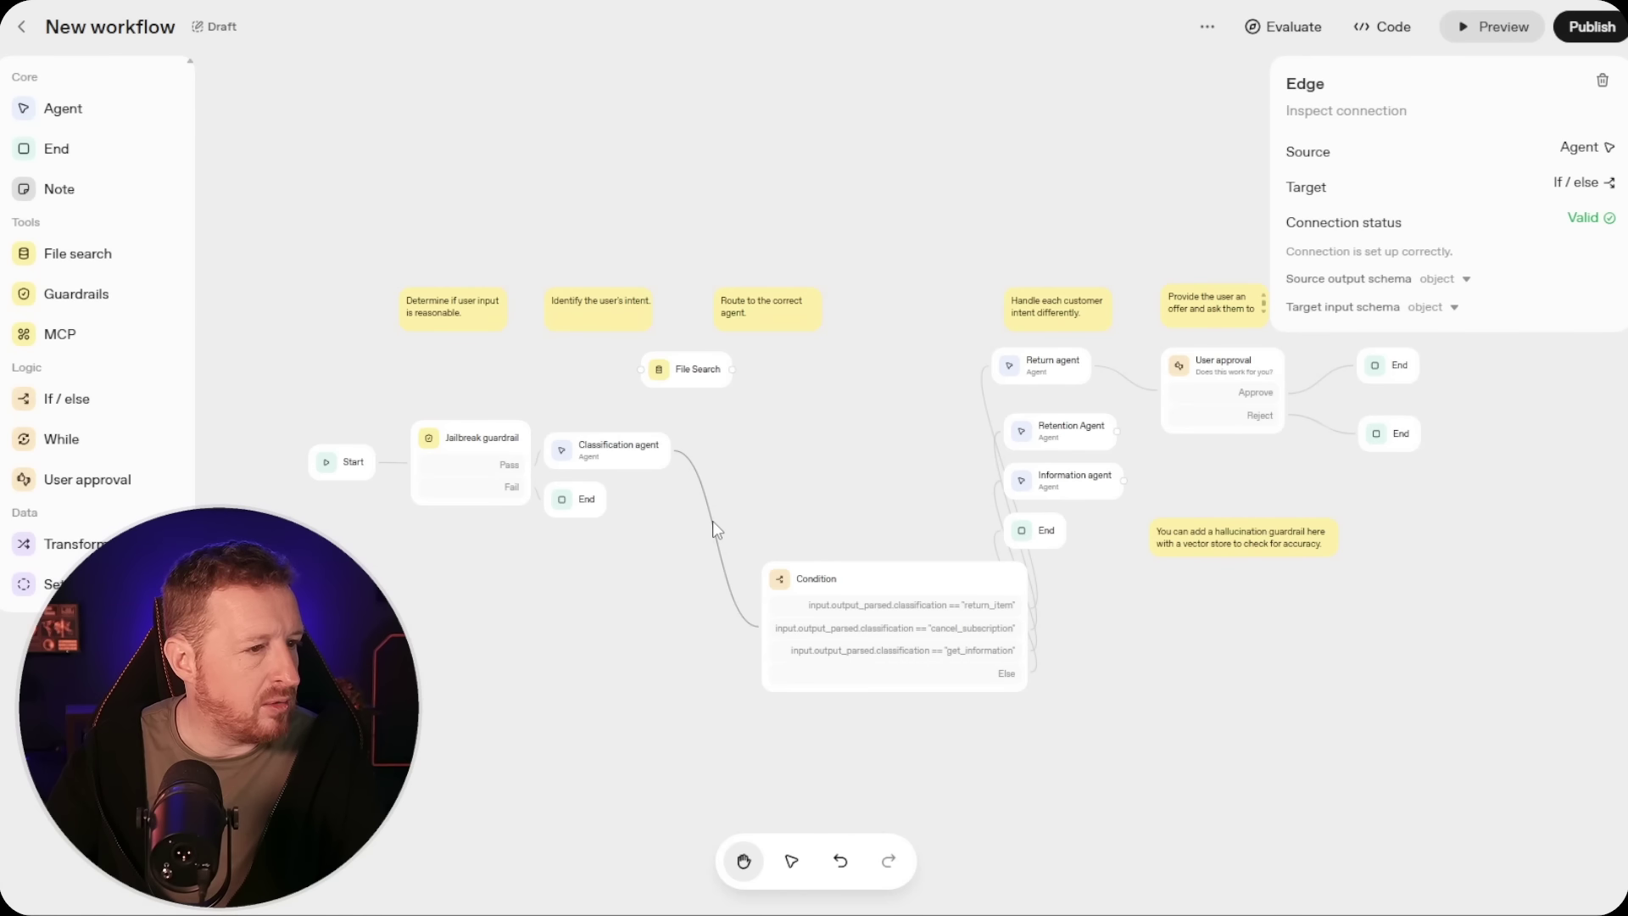
pyautogui.rightClick(714, 522)
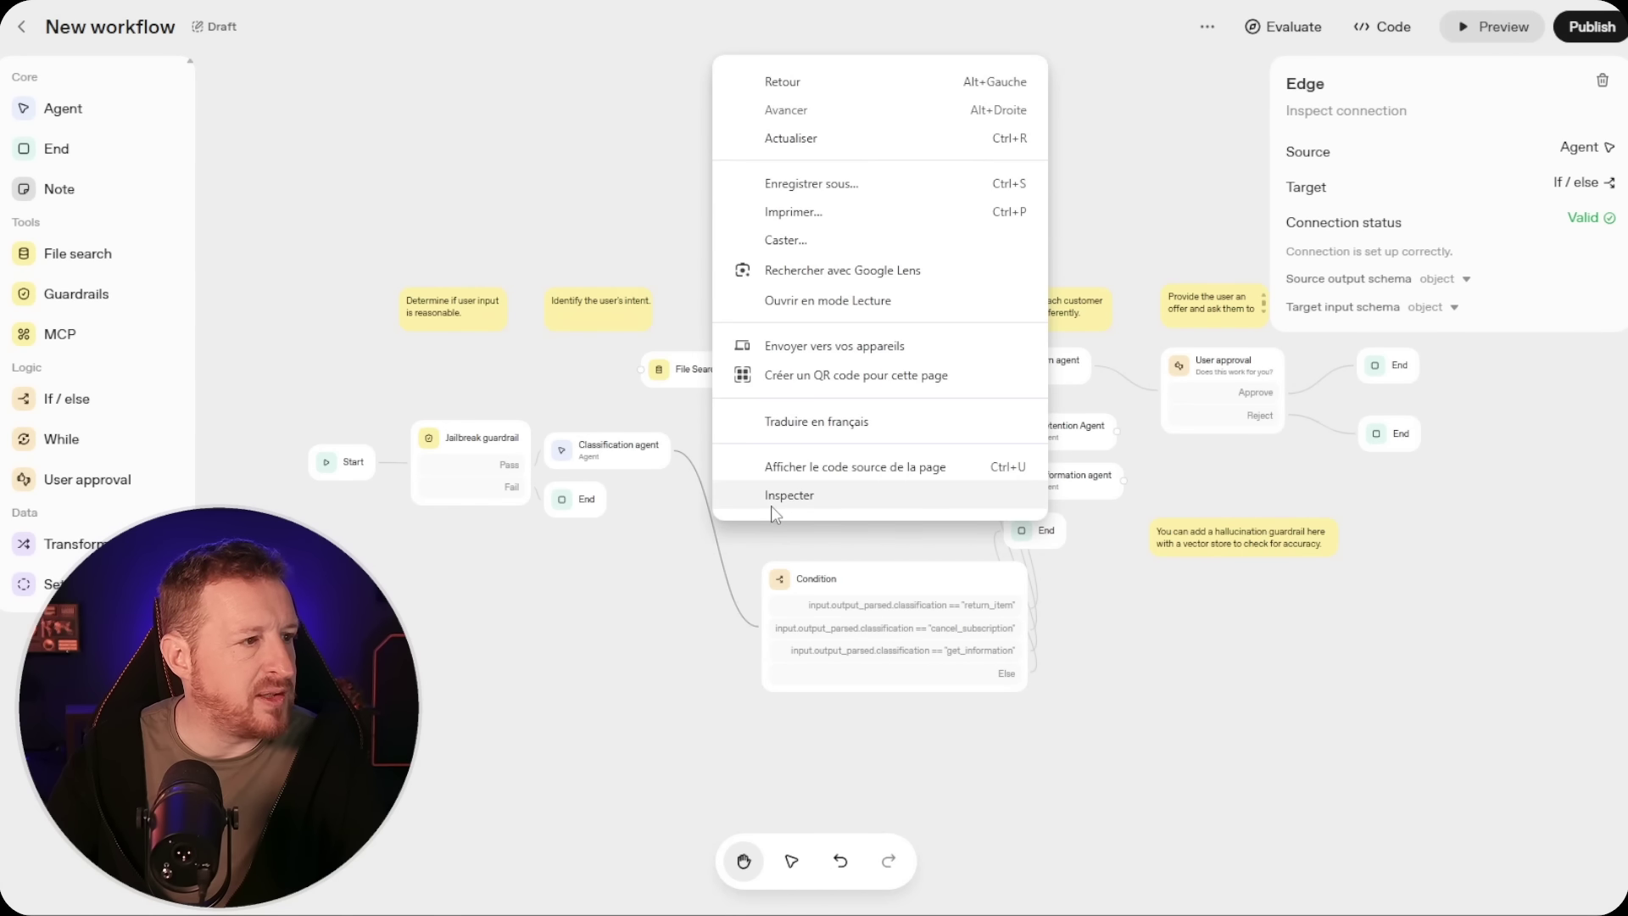
pyautogui.click(710, 542)
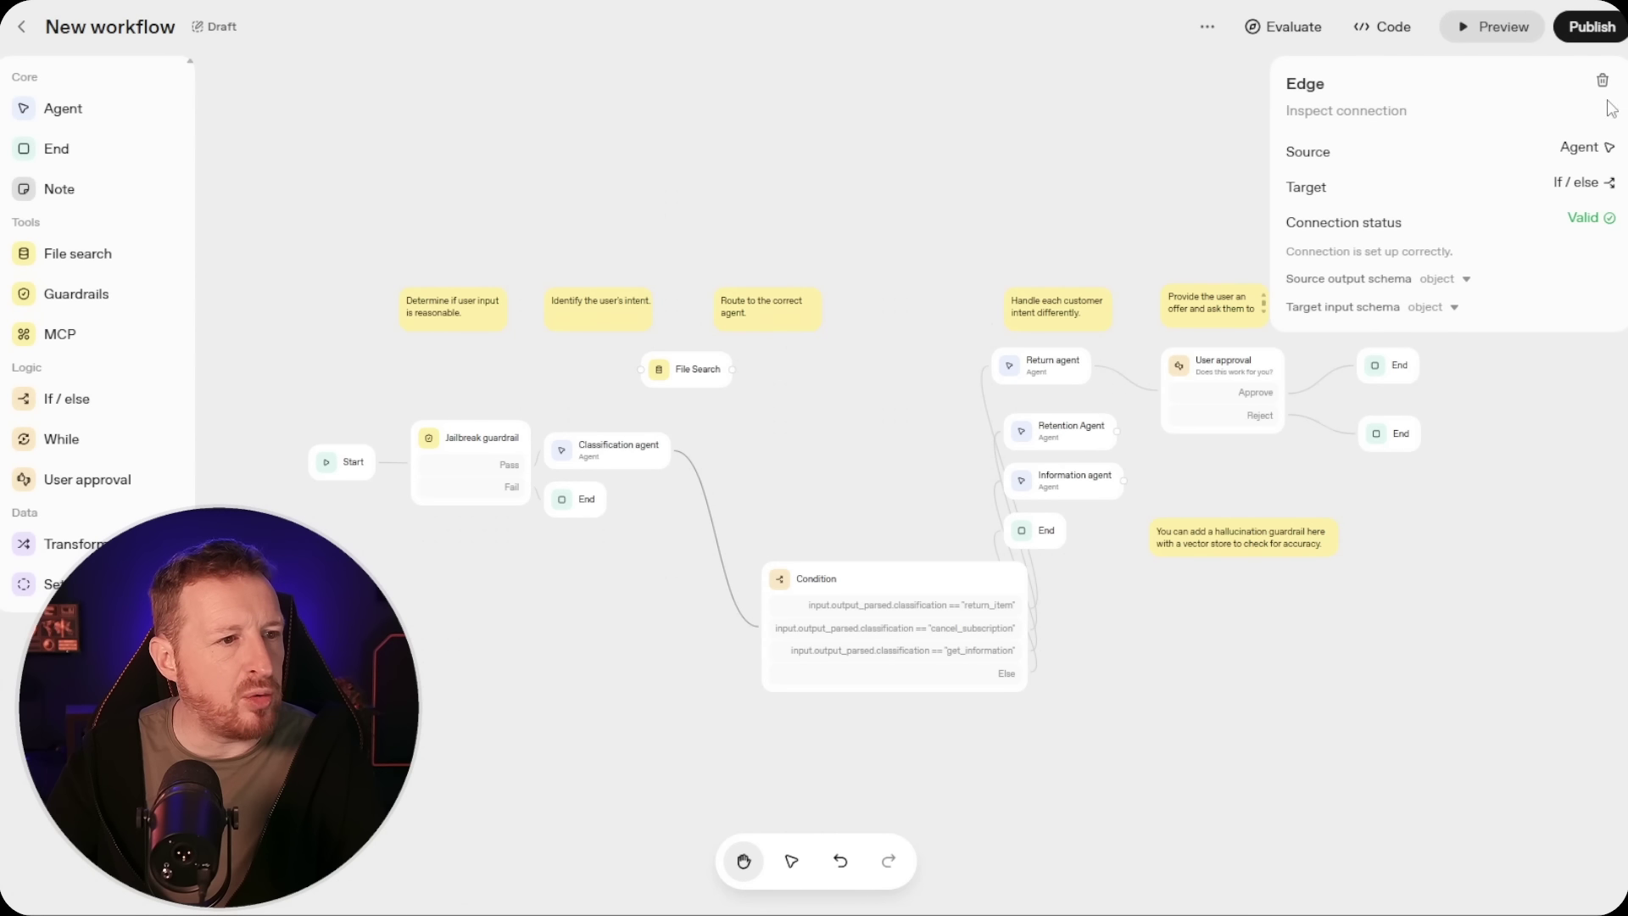
pyautogui.click(1602, 80)
# Connect the Classification agent to the File Search node and try to link File Search onward to the Condition node
pyautogui.moveTo(704, 392); pyautogui.dragTo(671, 449)
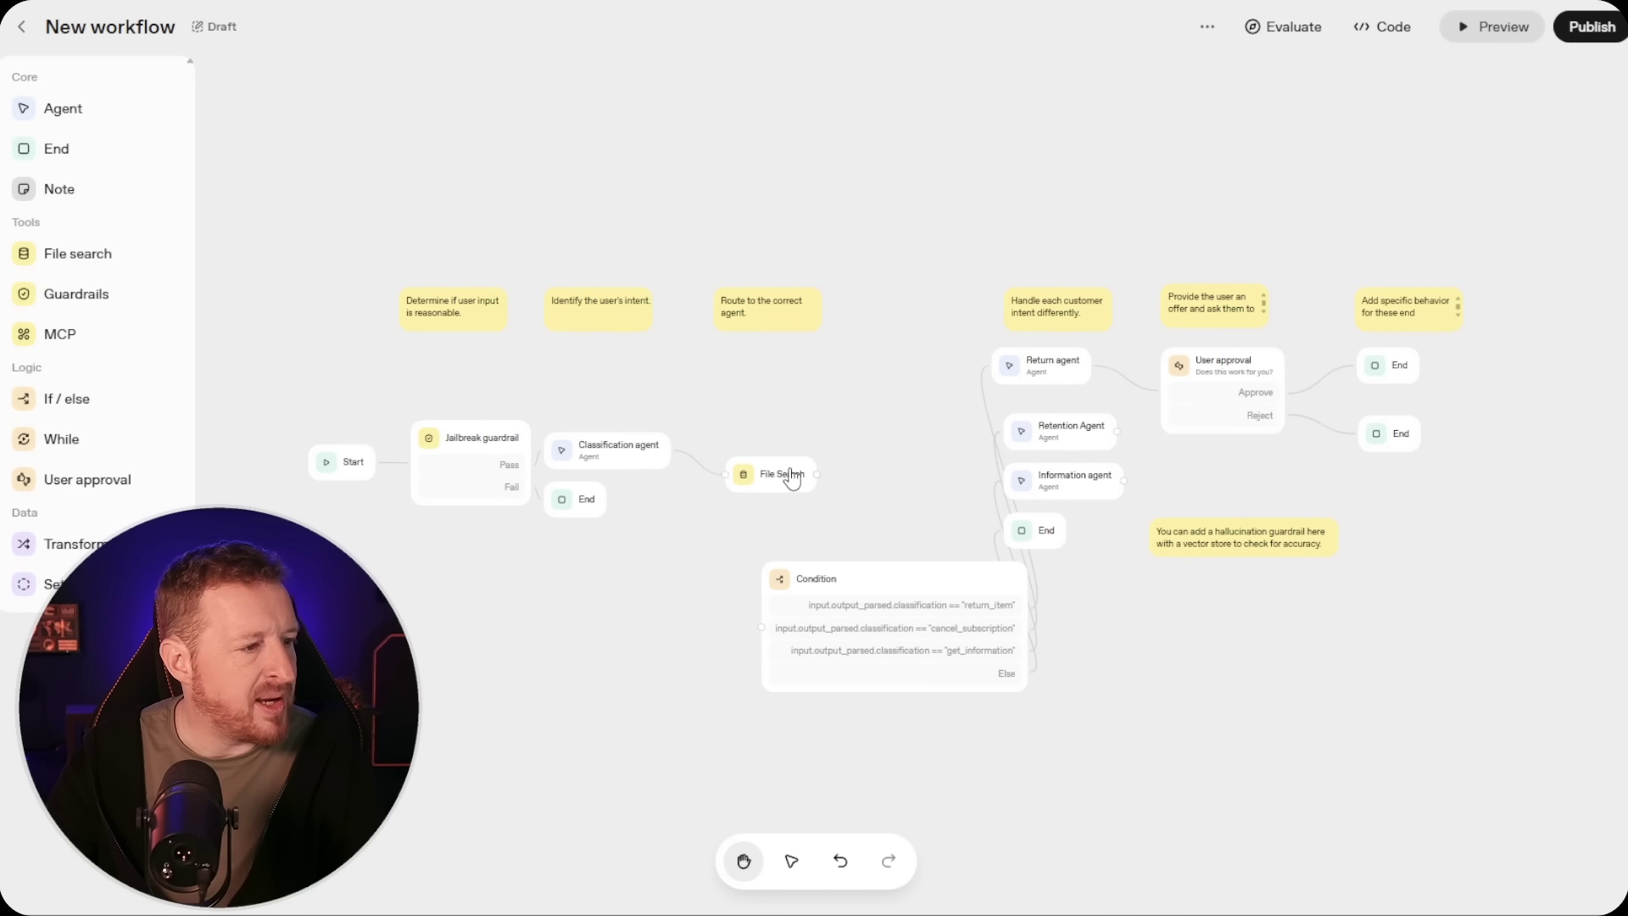
pyautogui.moveTo(815, 473); pyautogui.dragTo(750, 708)
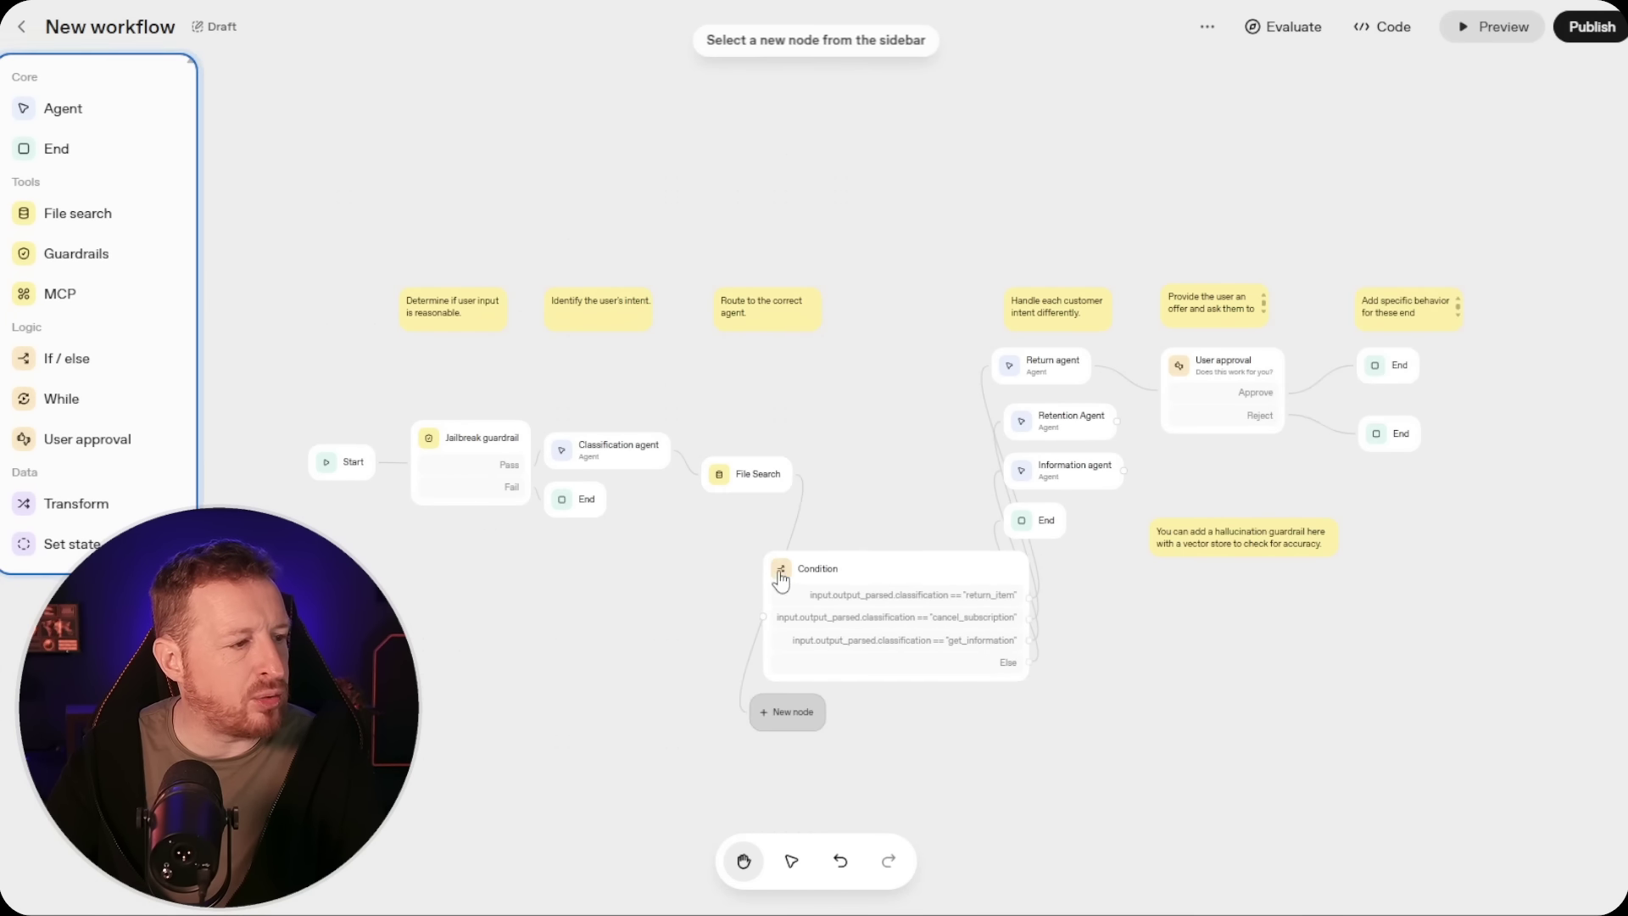
pyautogui.moveTo(765, 501); pyautogui.dragTo(682, 632)
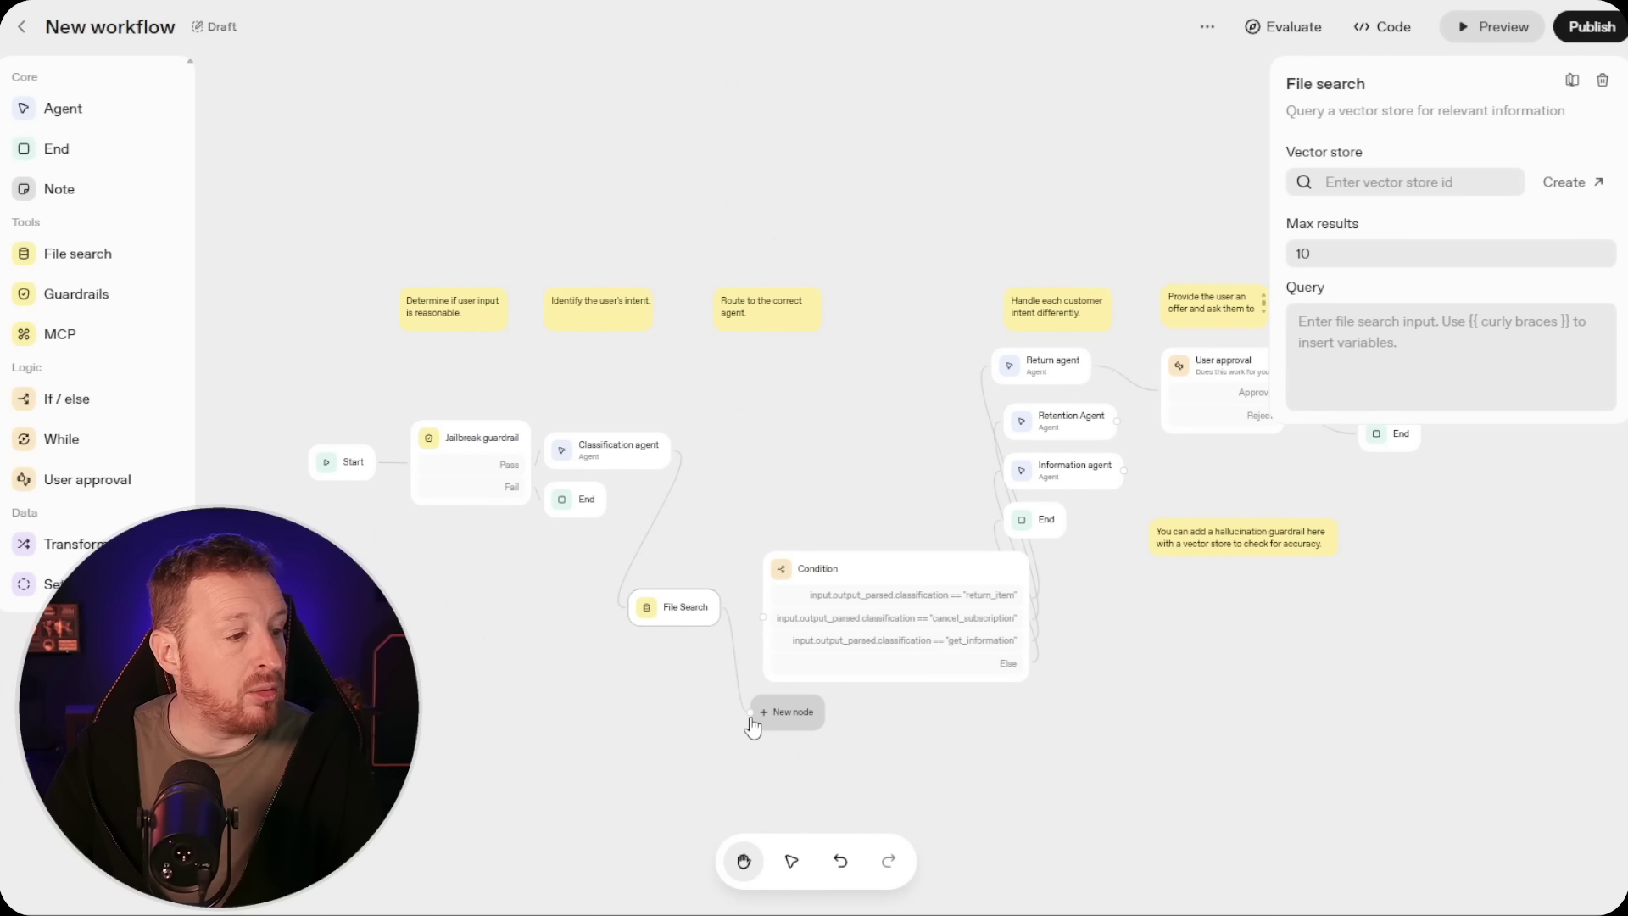
pyautogui.moveTo(752, 720); pyautogui.dragTo(767, 625)
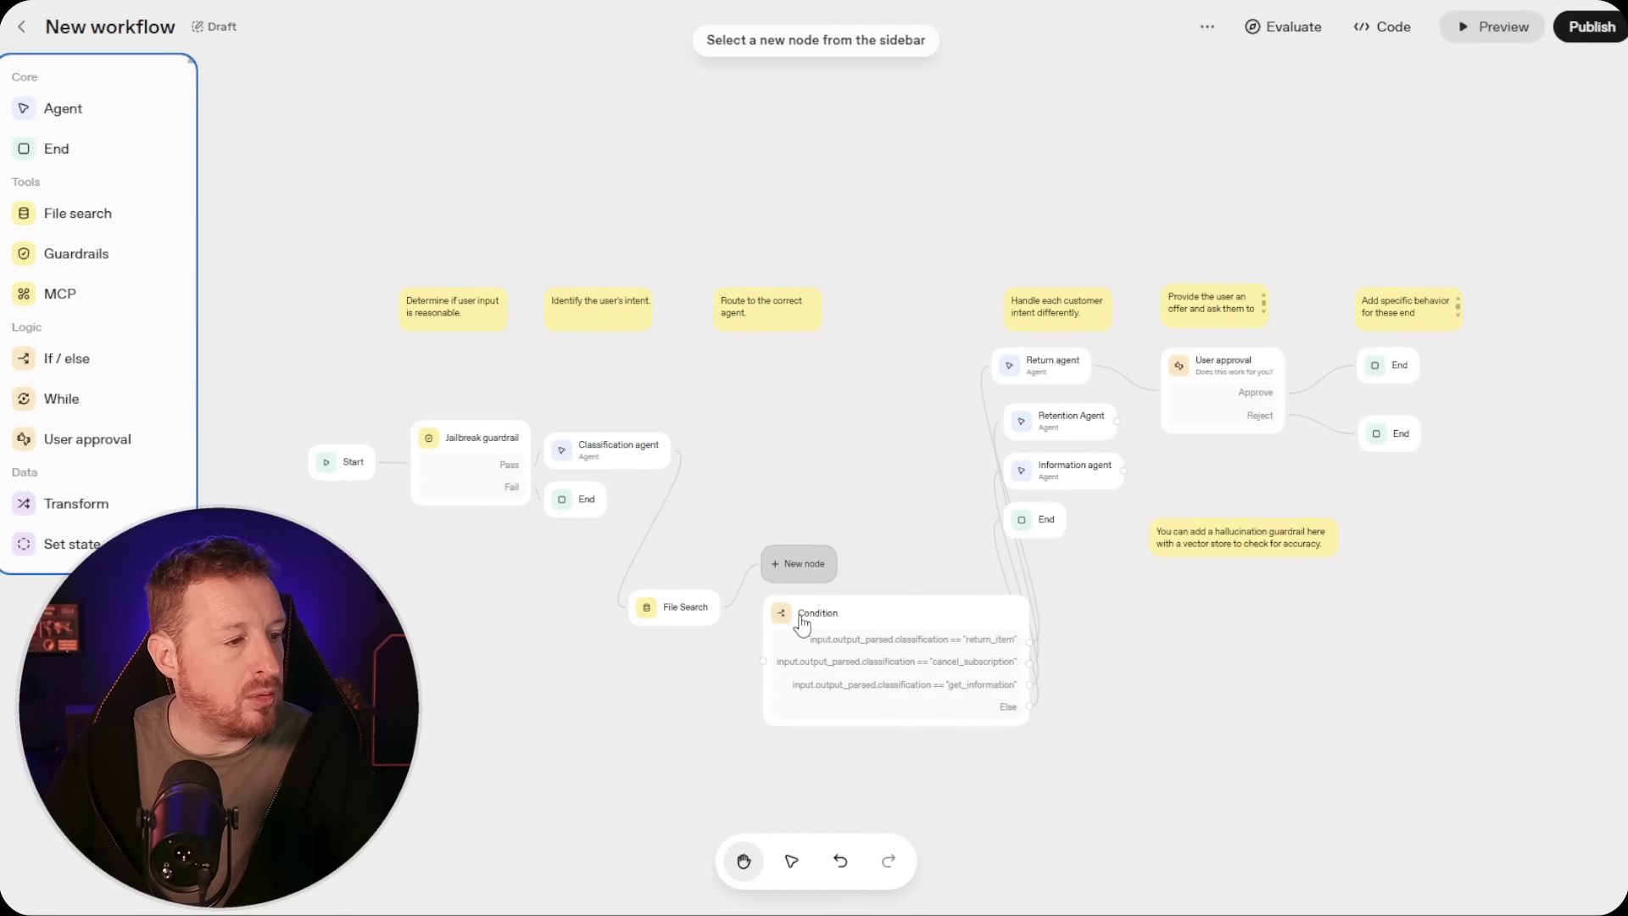
pyautogui.moveTo(812, 574); pyautogui.dragTo(812, 469)
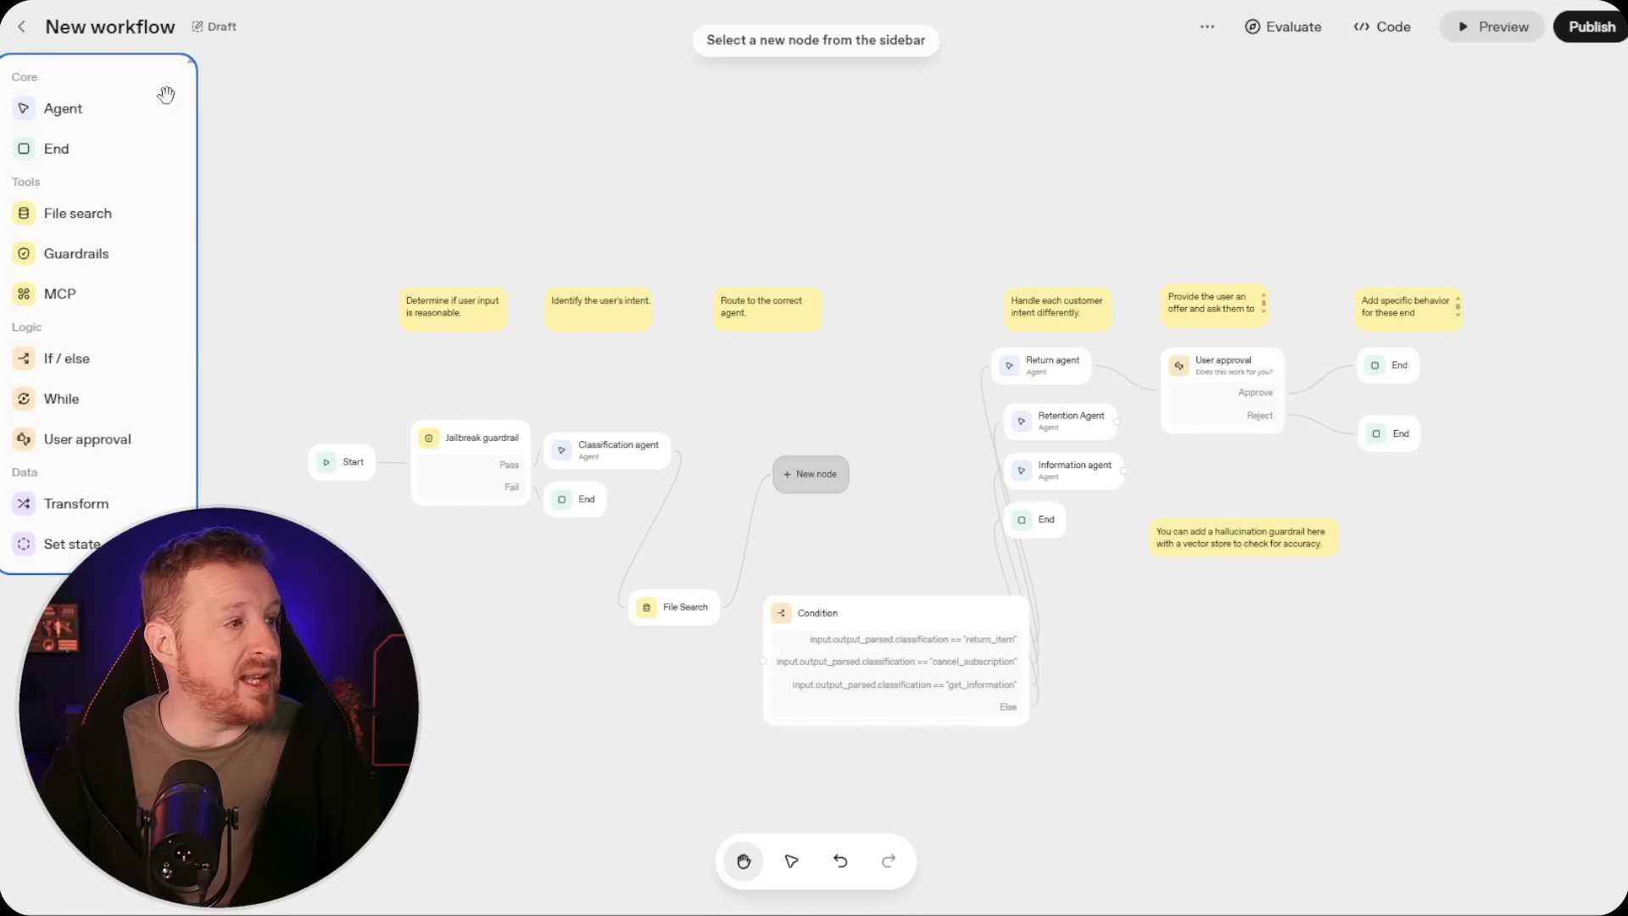
# Reopen the edited draft from the Agent Builder overview and permanently delete that workflow
pyautogui.click(22, 28)
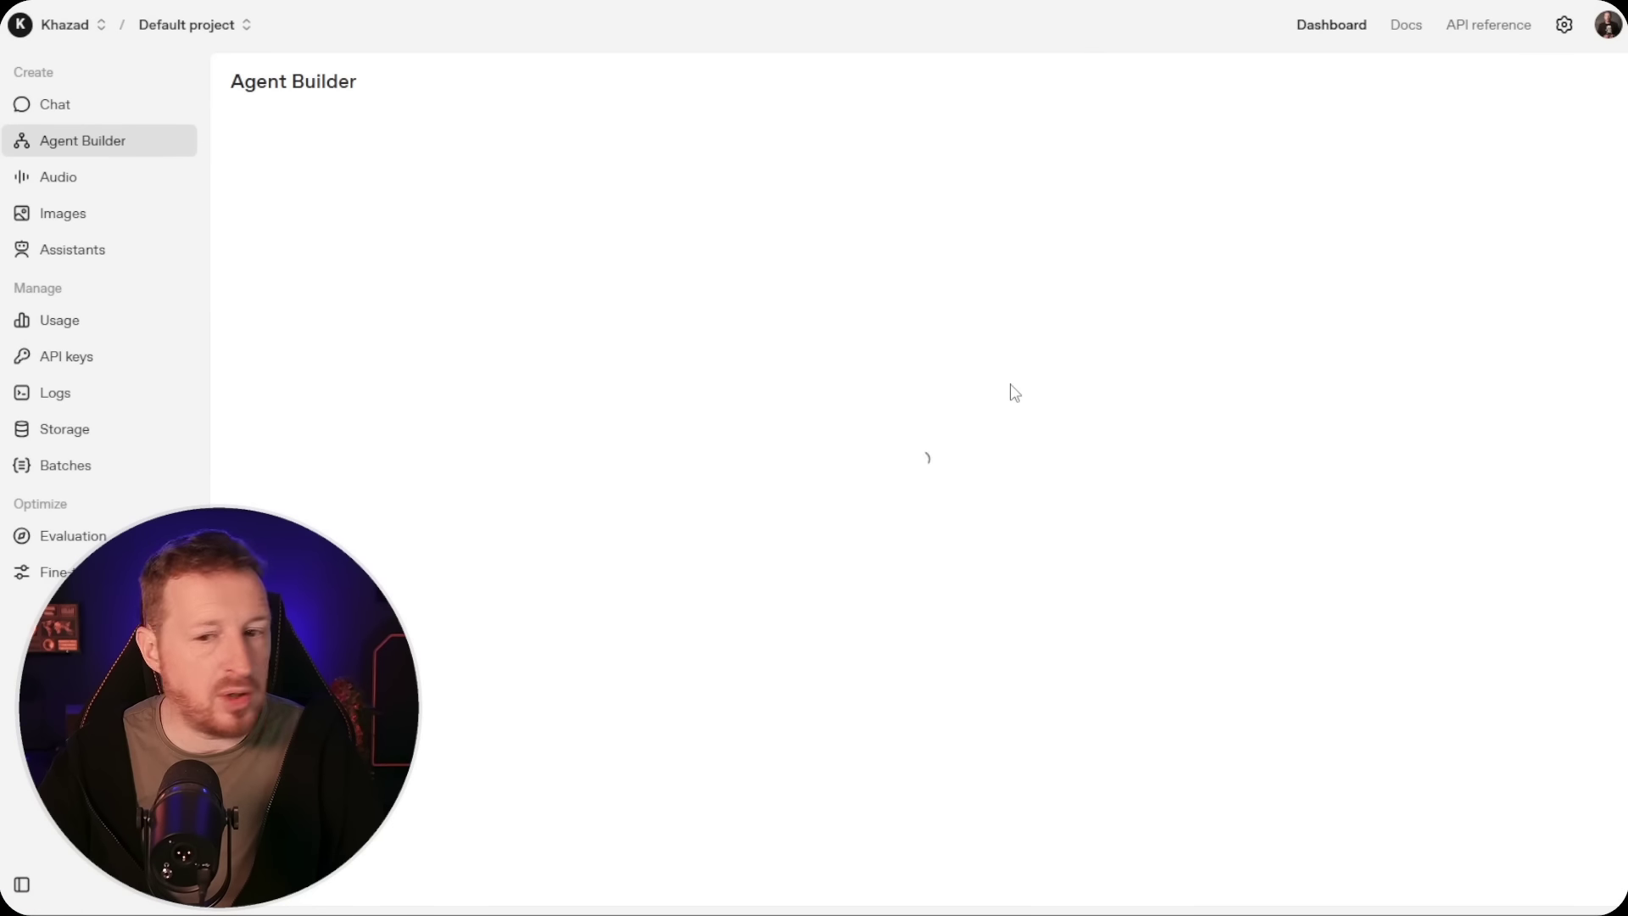
pyautogui.click(567, 406)
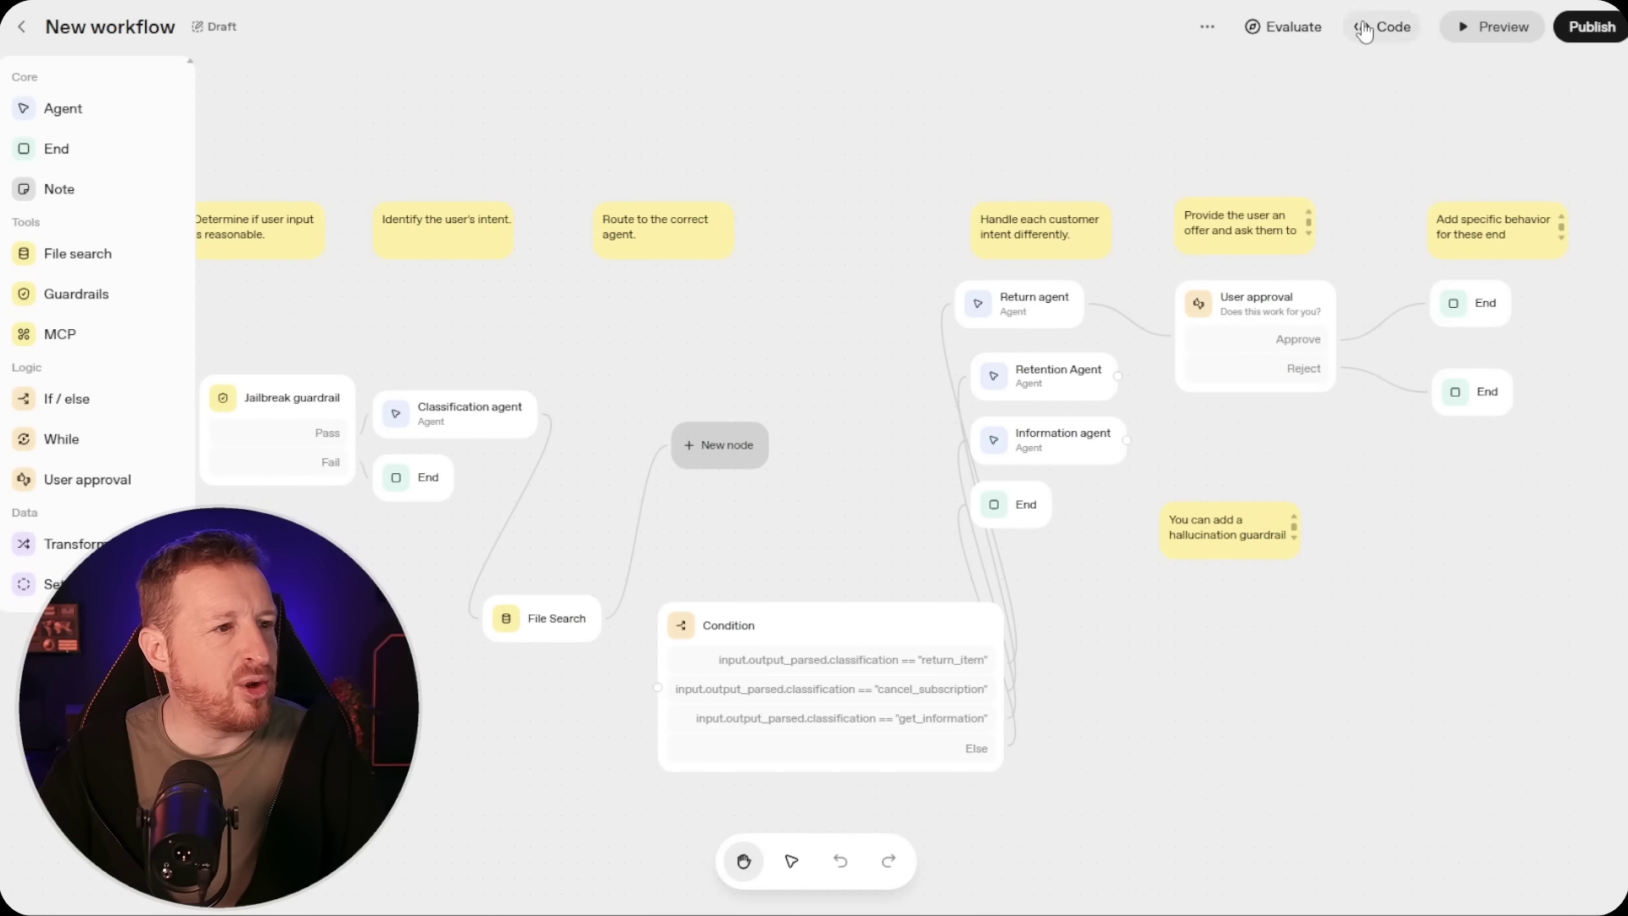
pyautogui.click(1208, 27)
pyautogui.click(1213, 134)
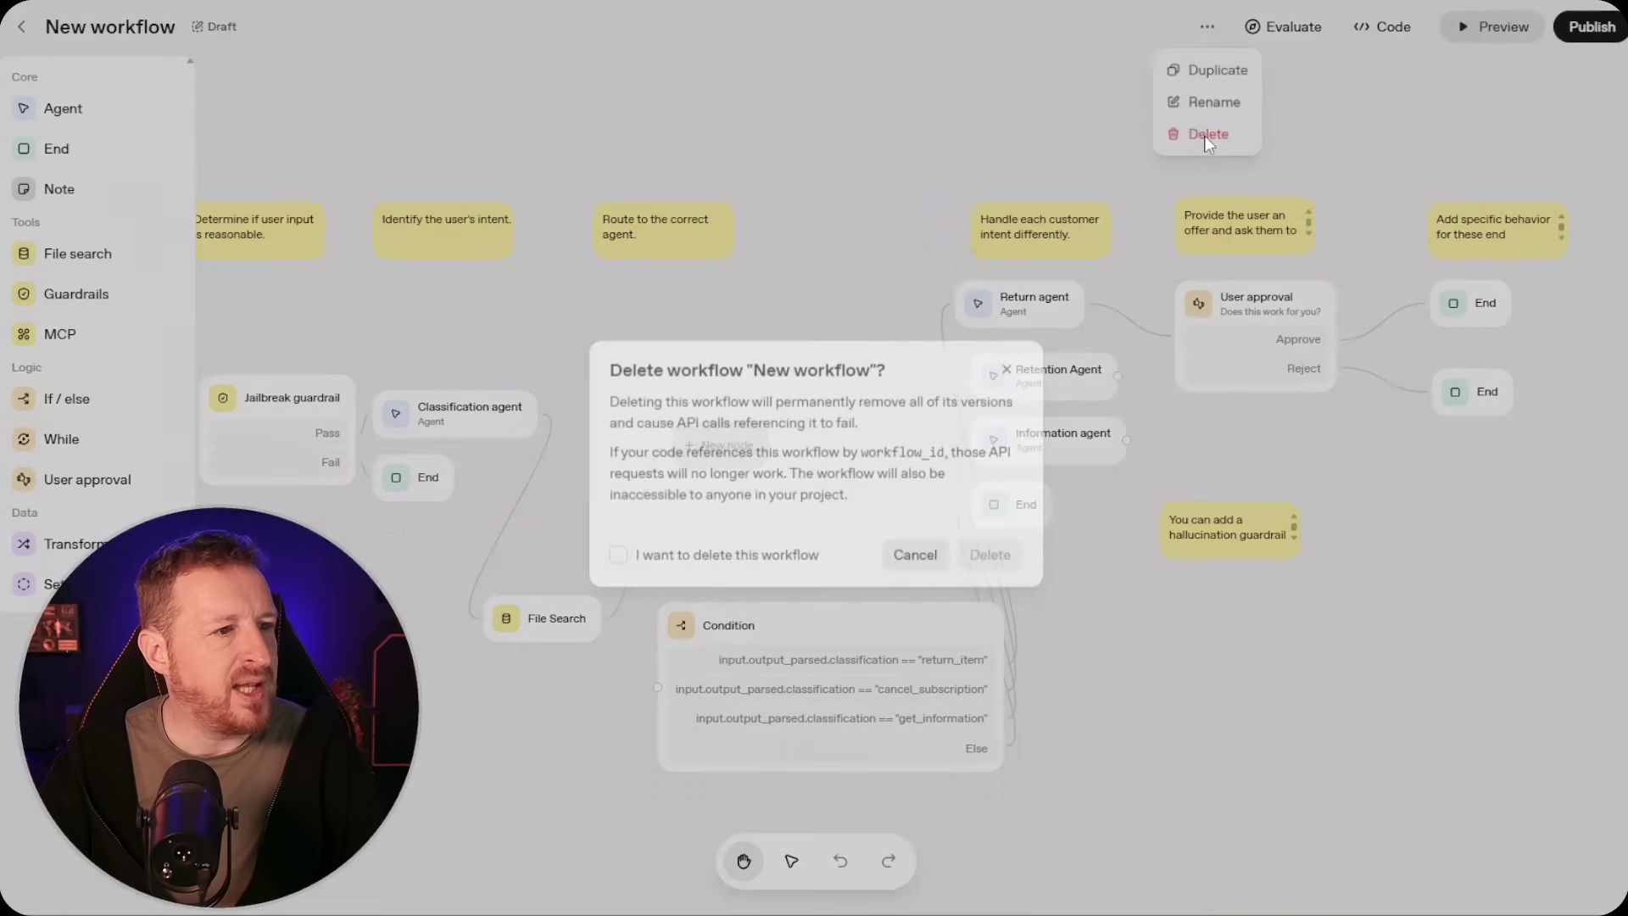
pyautogui.click(767, 548)
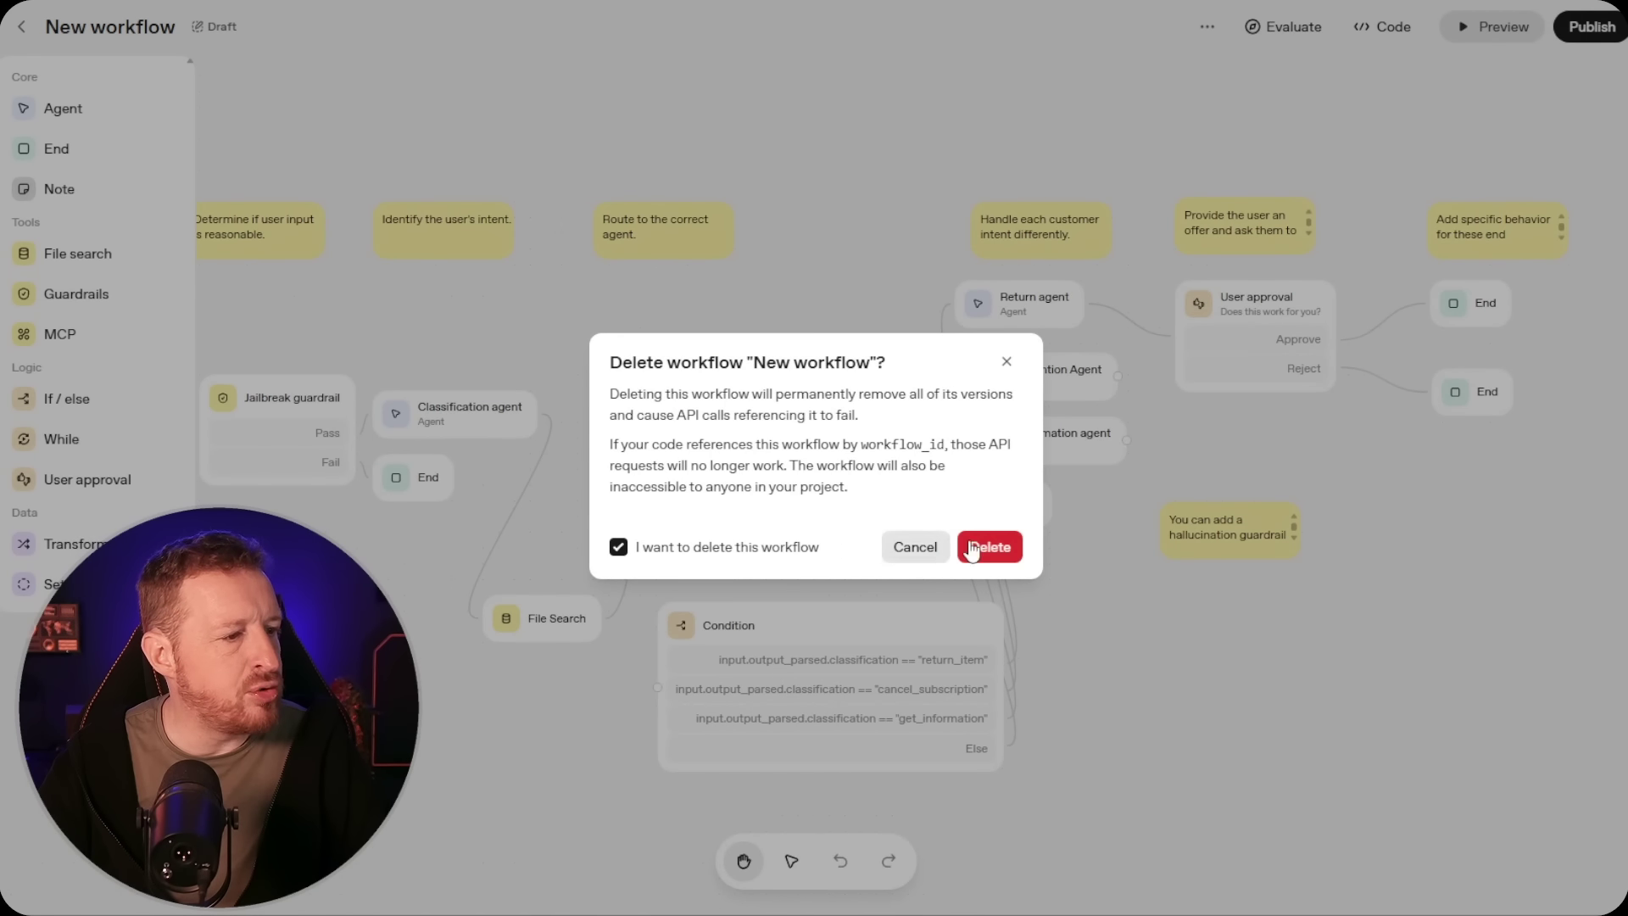
pyautogui.click(1005, 547)
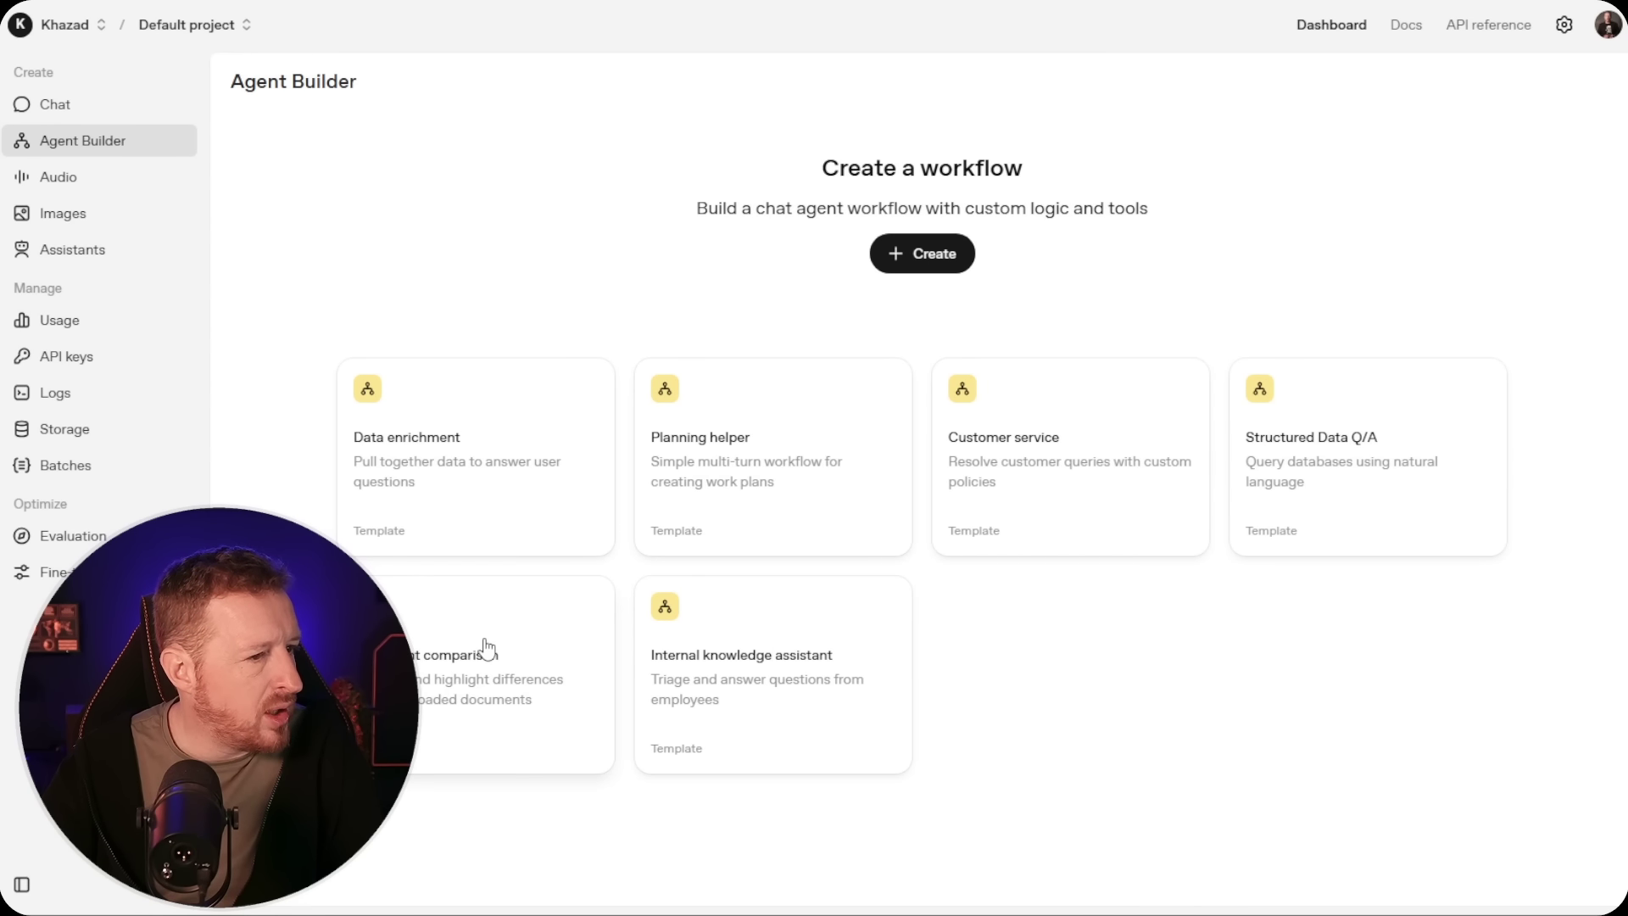
# Open the Structured Data Q/A template, look over its nodes, and return to the Agent Builder overview
pyautogui.click(1363, 451)
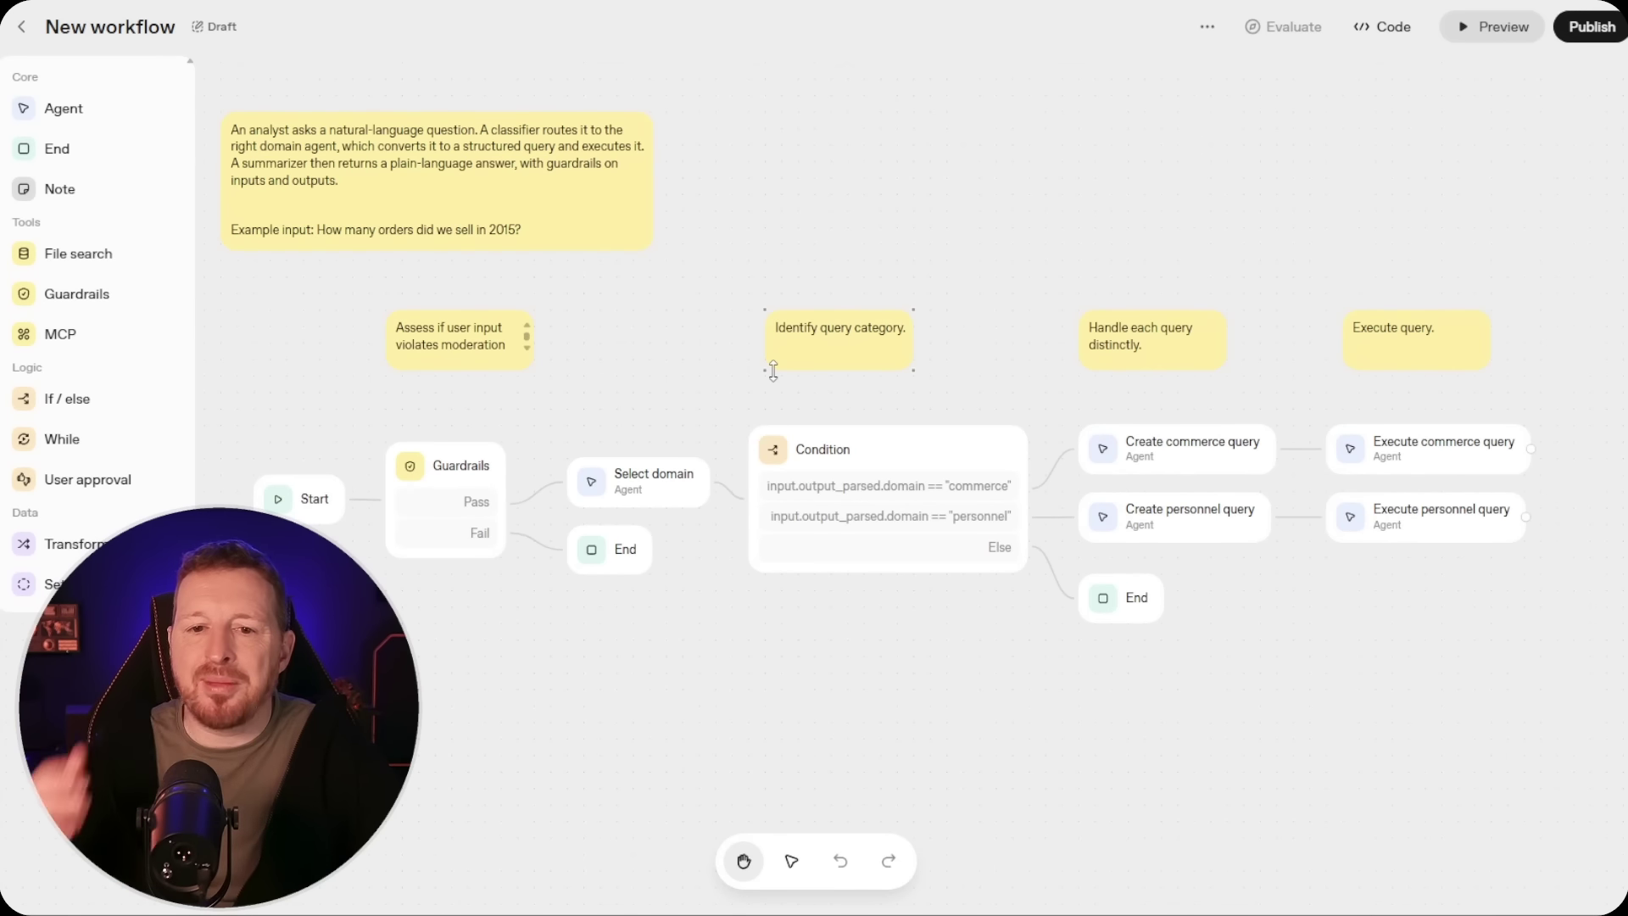
pyautogui.moveTo(776, 703); pyautogui.dragTo(780, 562)
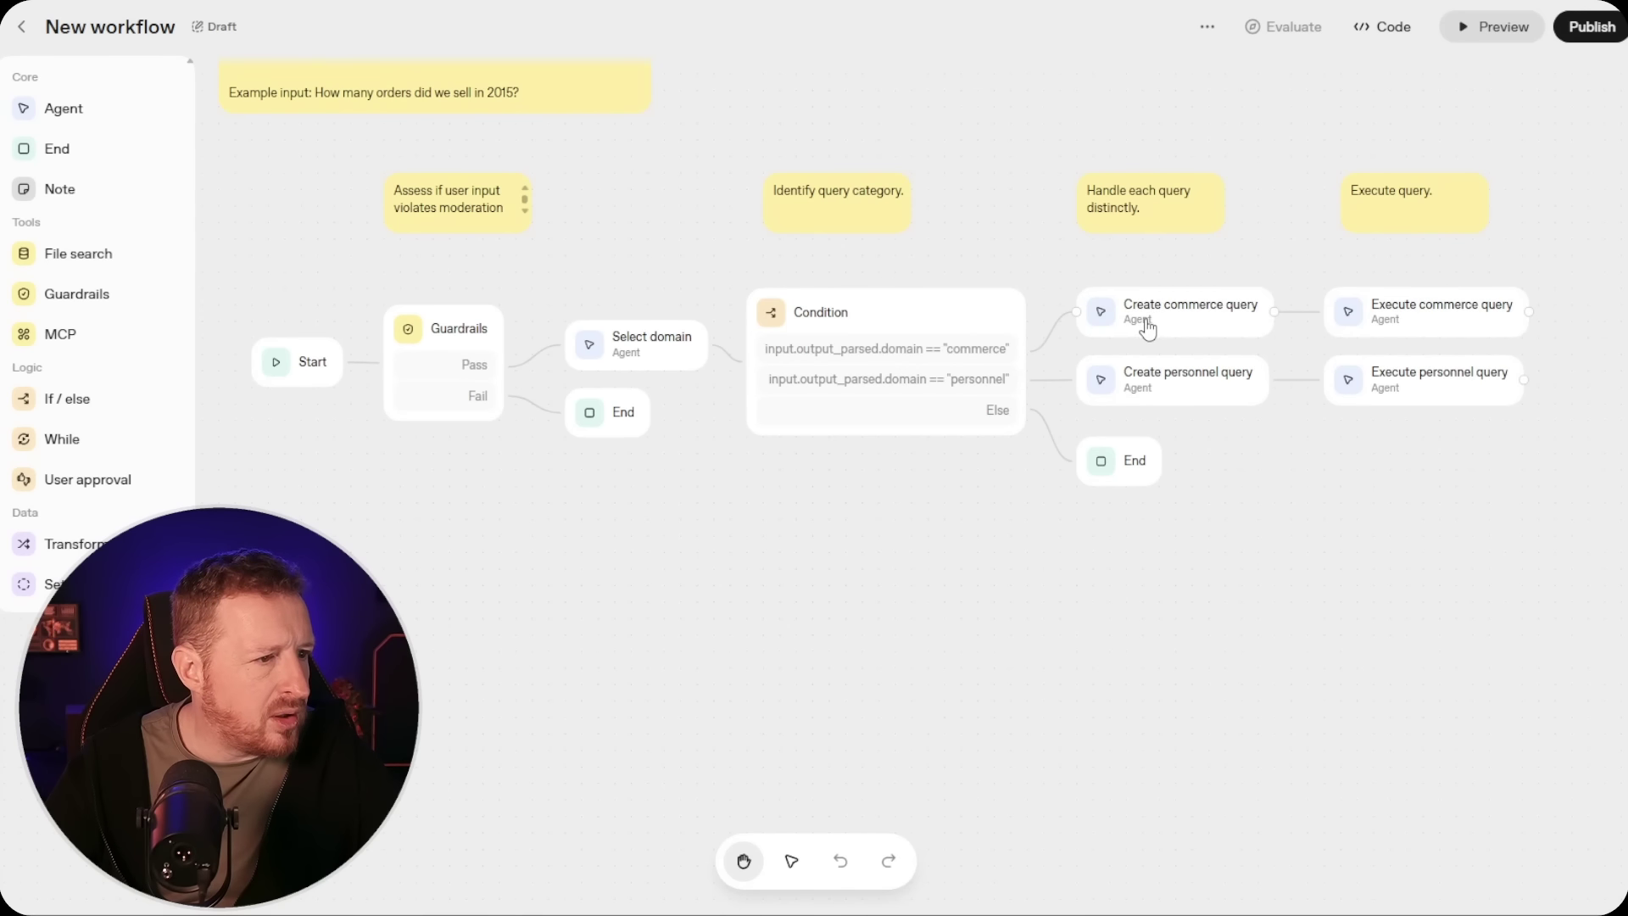
pyautogui.click(25, 21)
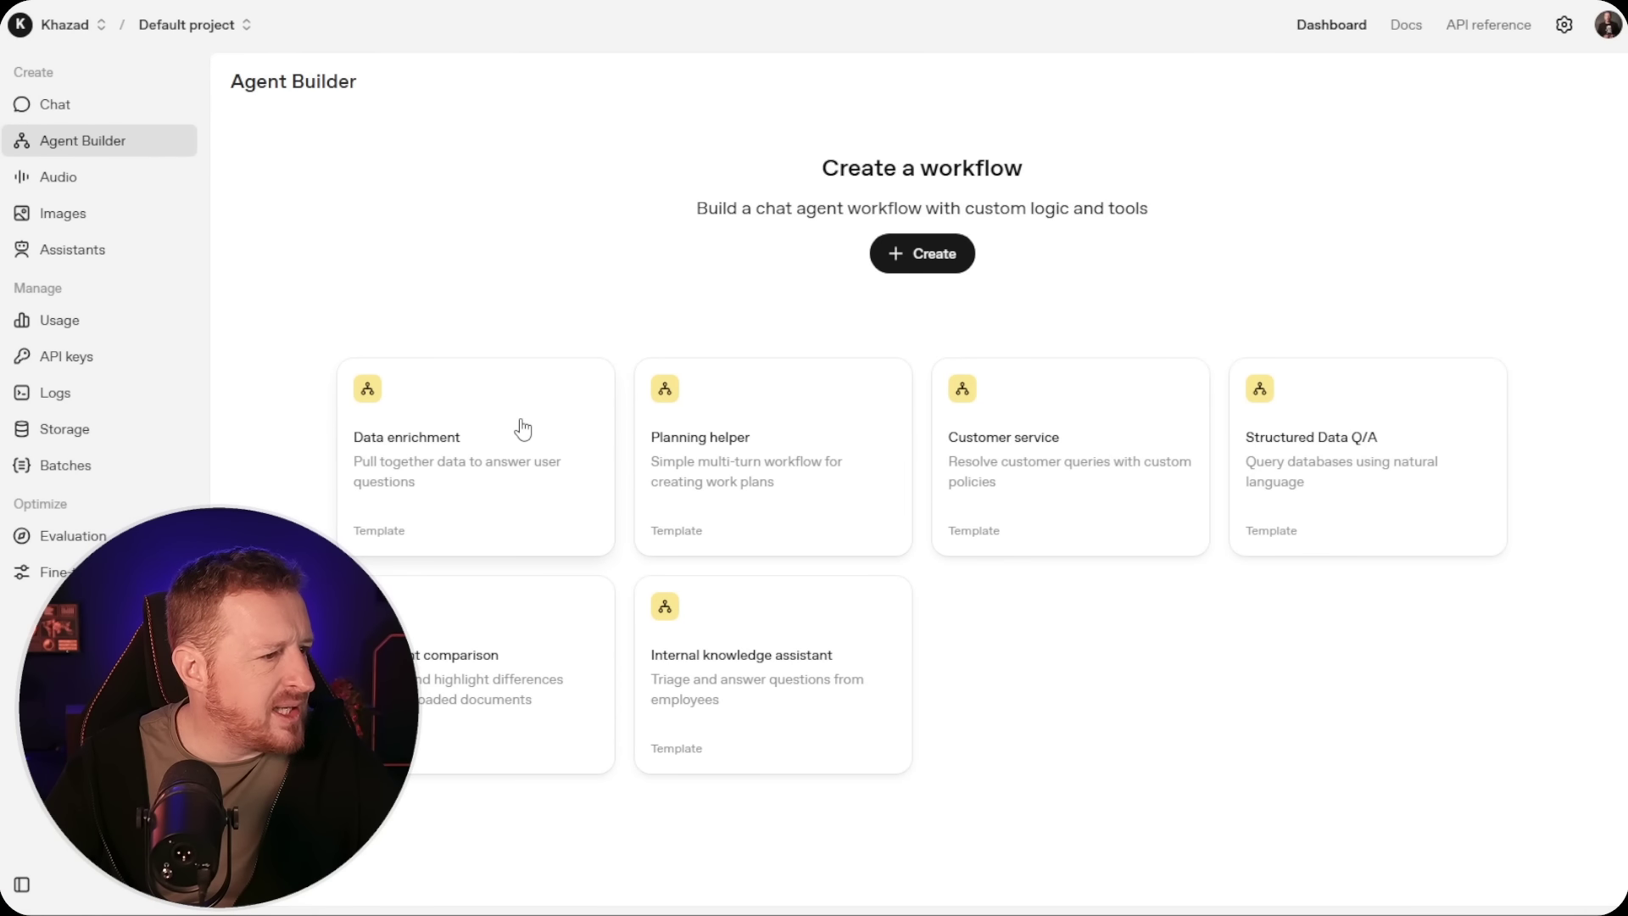
# Open the Internal knowledge assistant template with its whole workflow in view
pyautogui.click(770, 693)
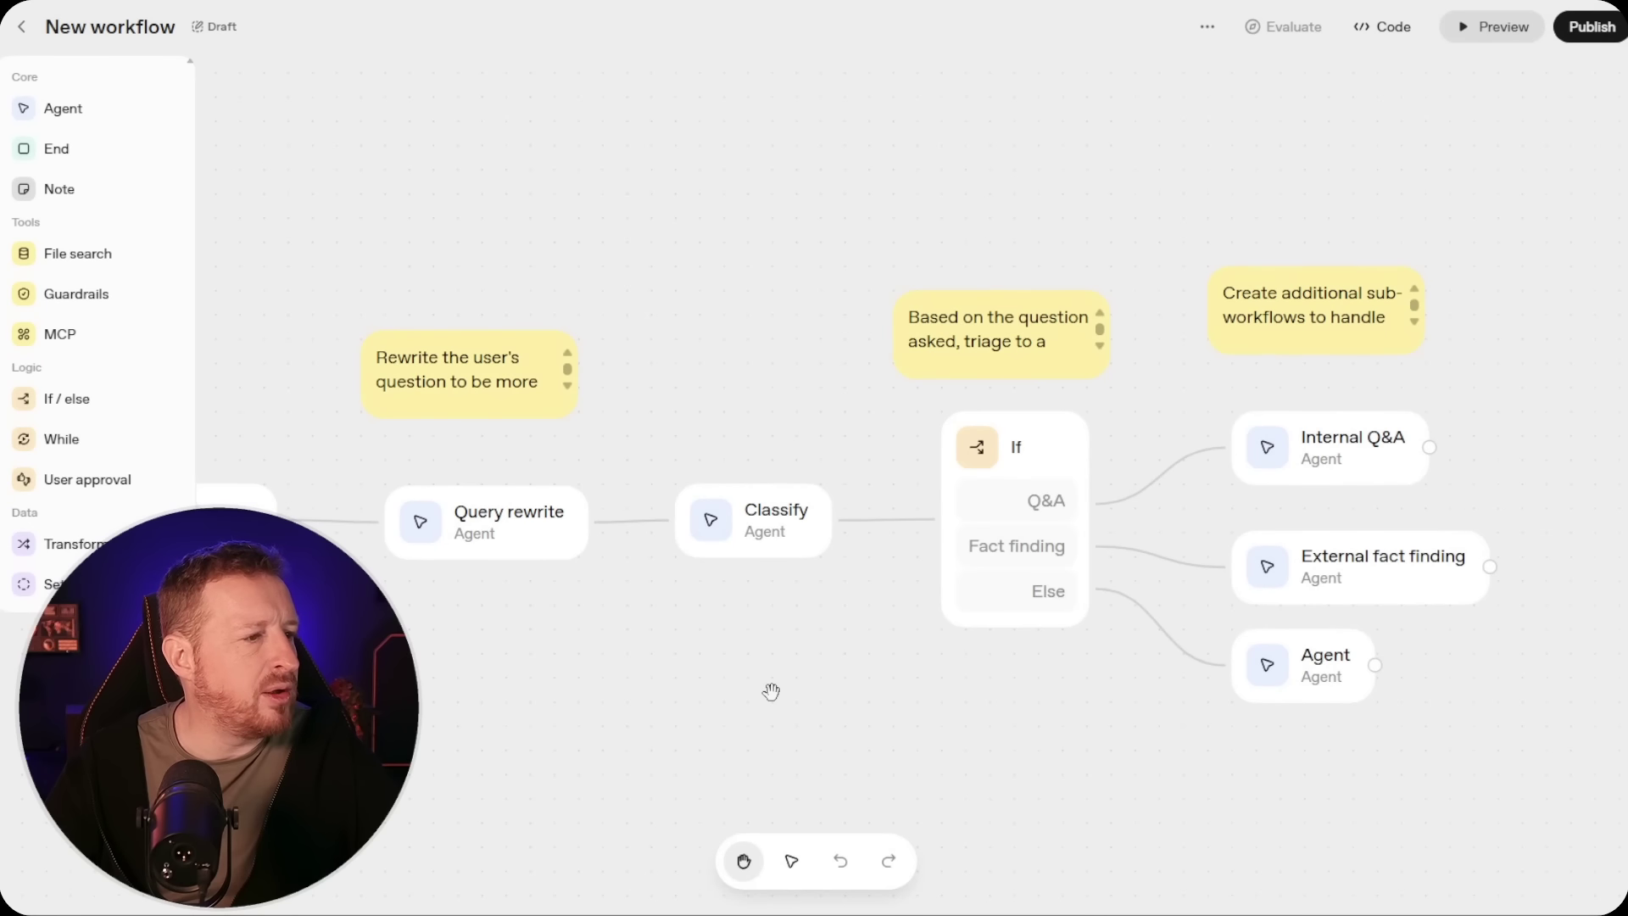
pyautogui.moveTo(774, 686); pyautogui.dragTo(927, 538)
pyautogui.scroll(-2, 1004, 535)
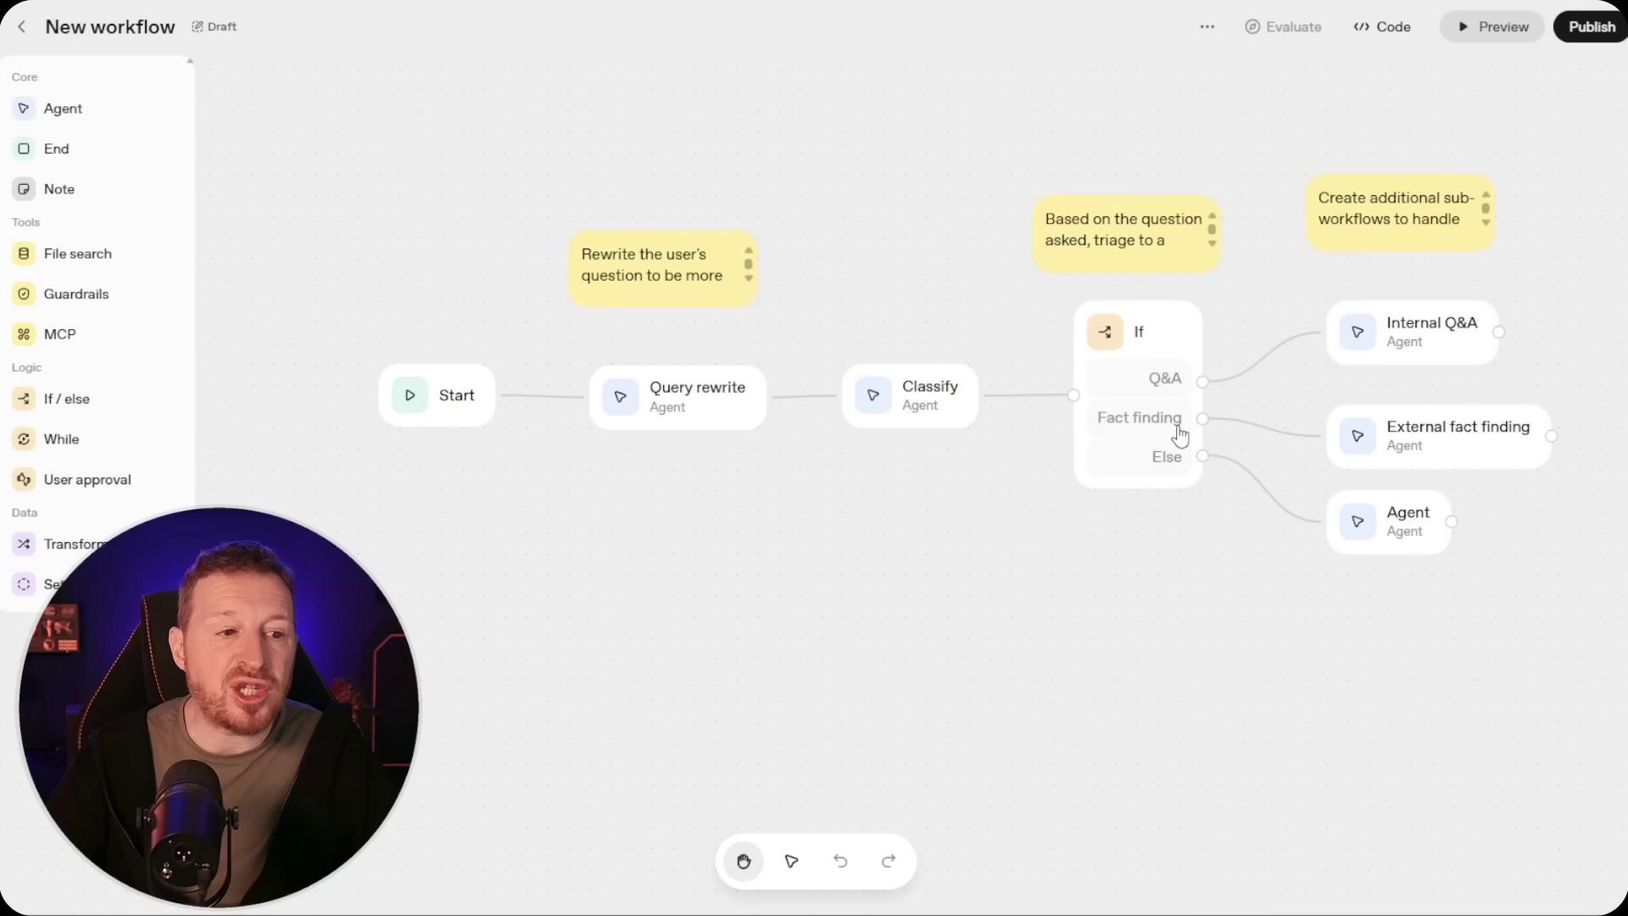
# Examine the instructions, model and tools of the External fact finding and Internal Q&A agents
pyautogui.click(1408, 448)
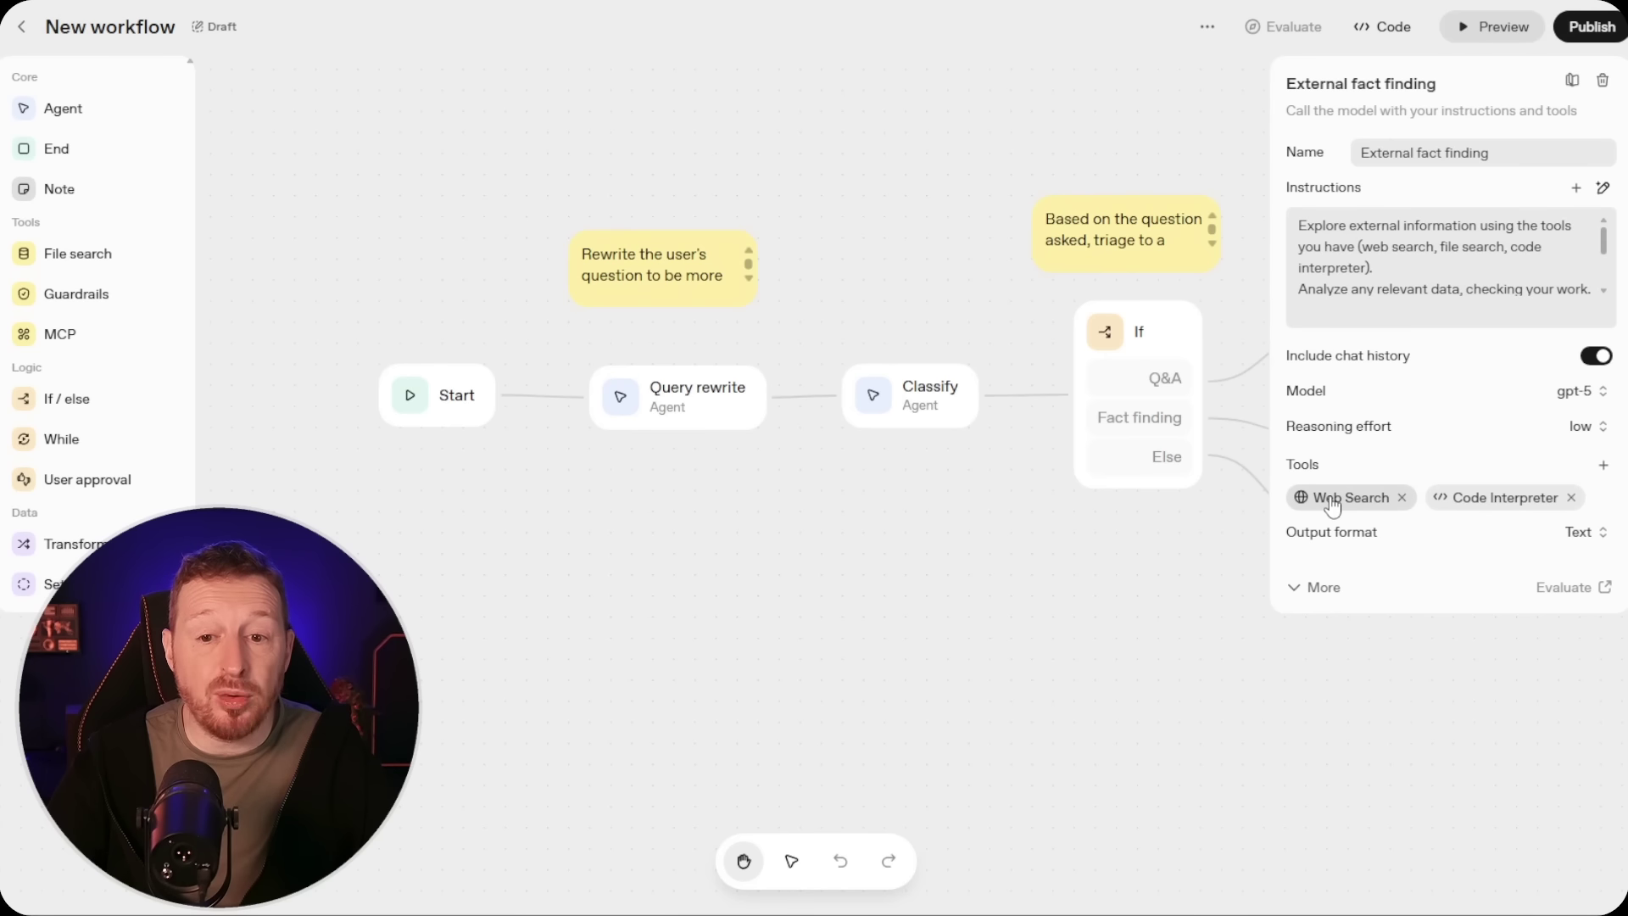
pyautogui.click(1122, 602)
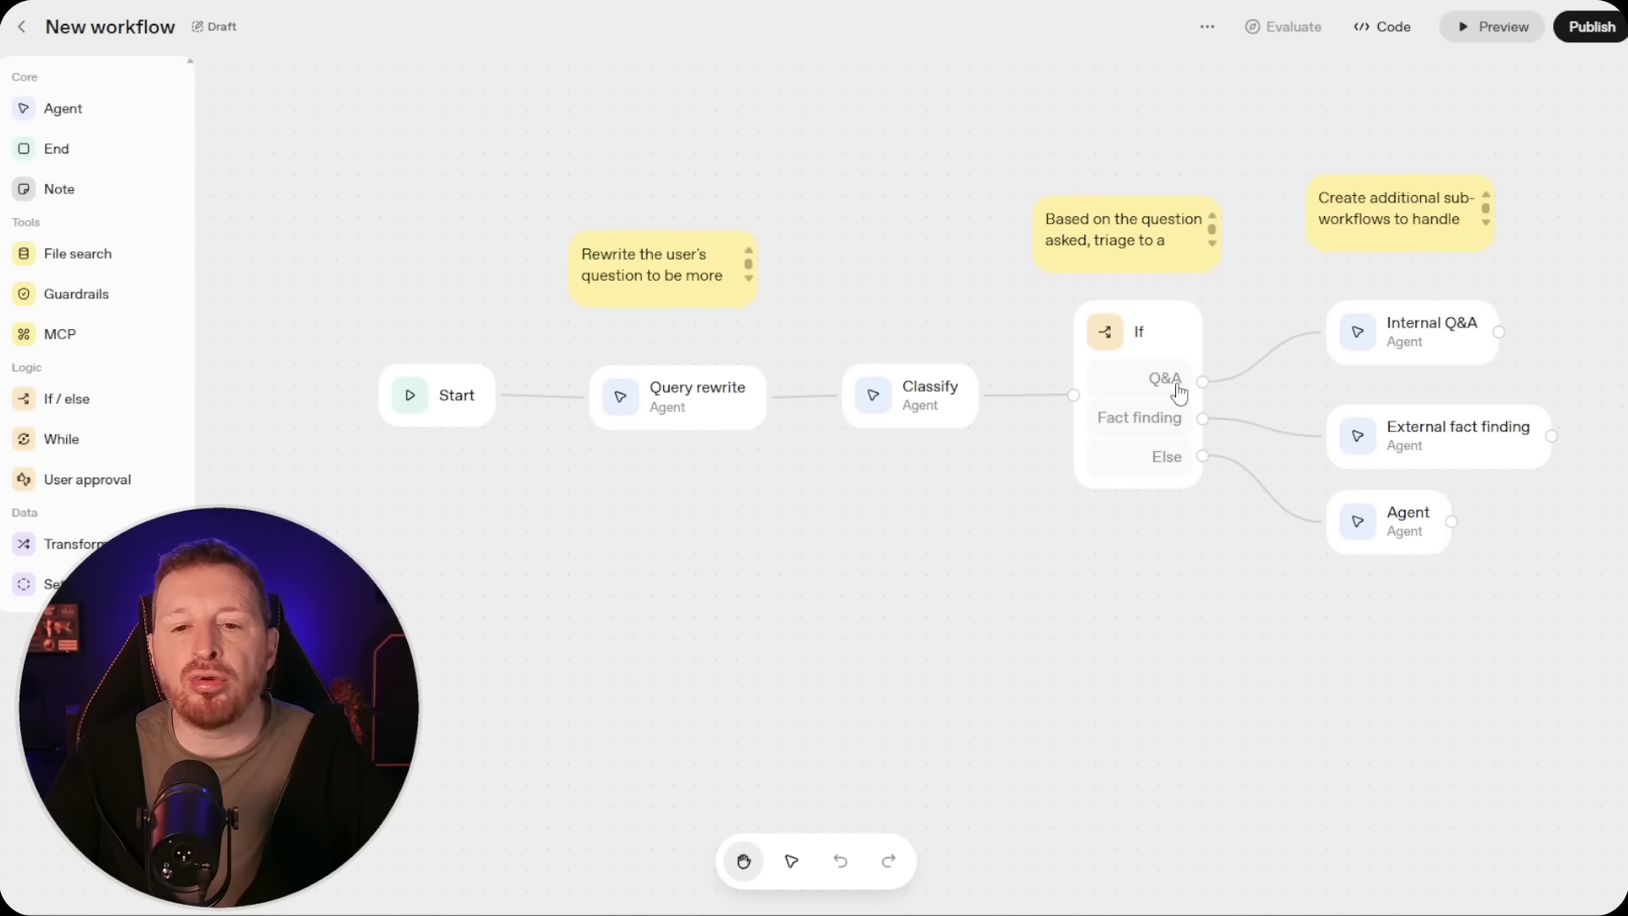
pyautogui.click(1426, 340)
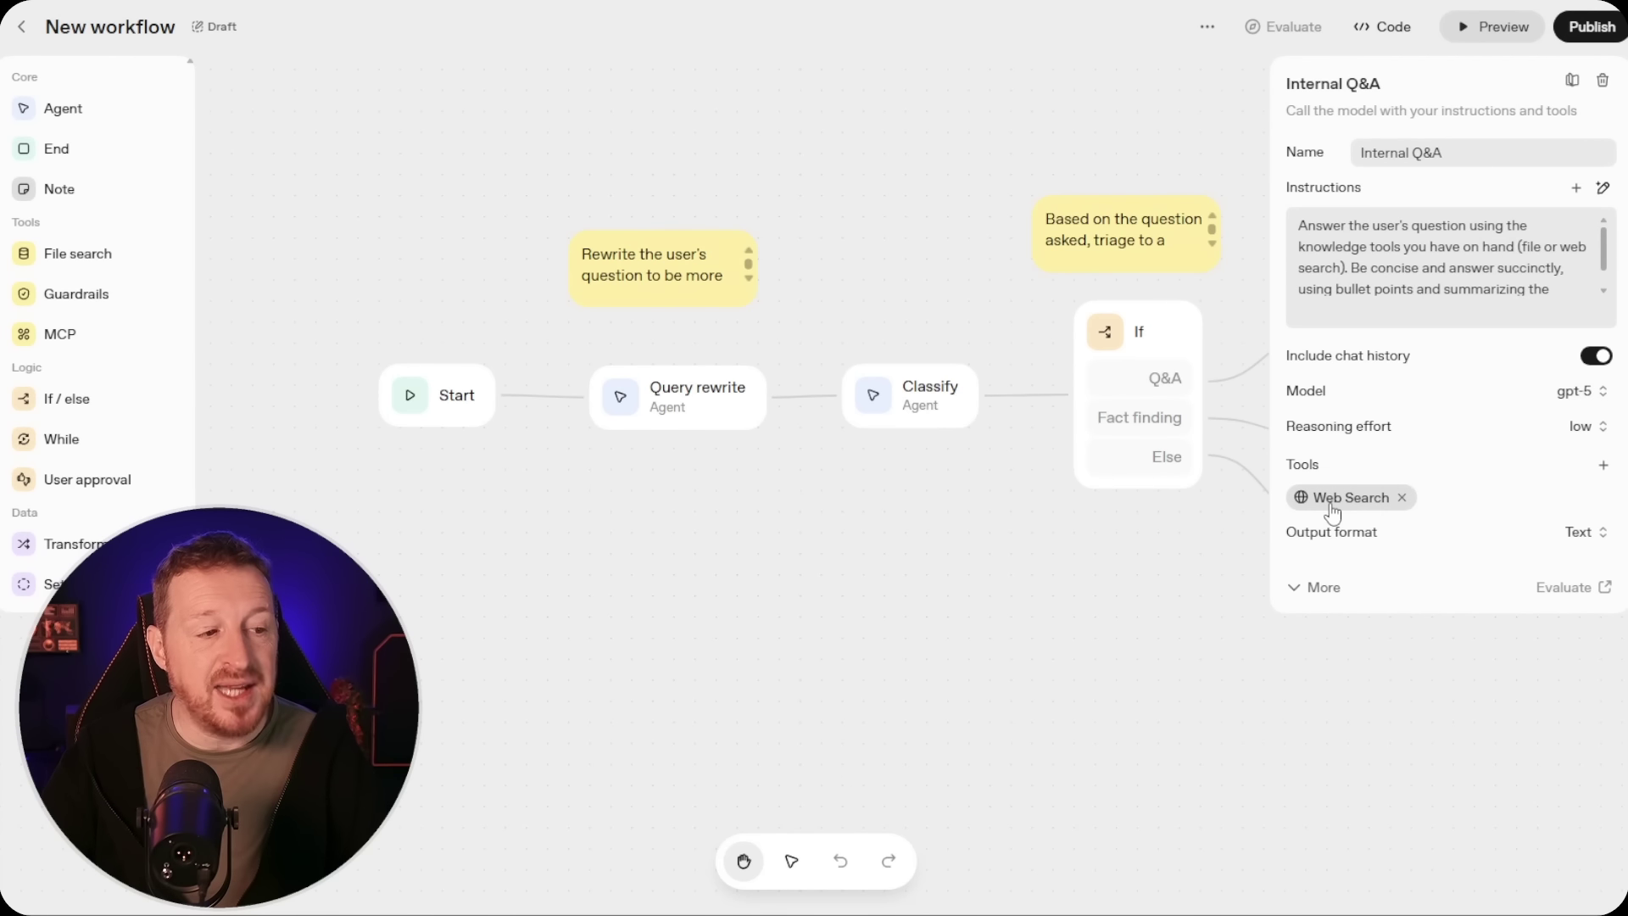
pyautogui.click(1098, 588)
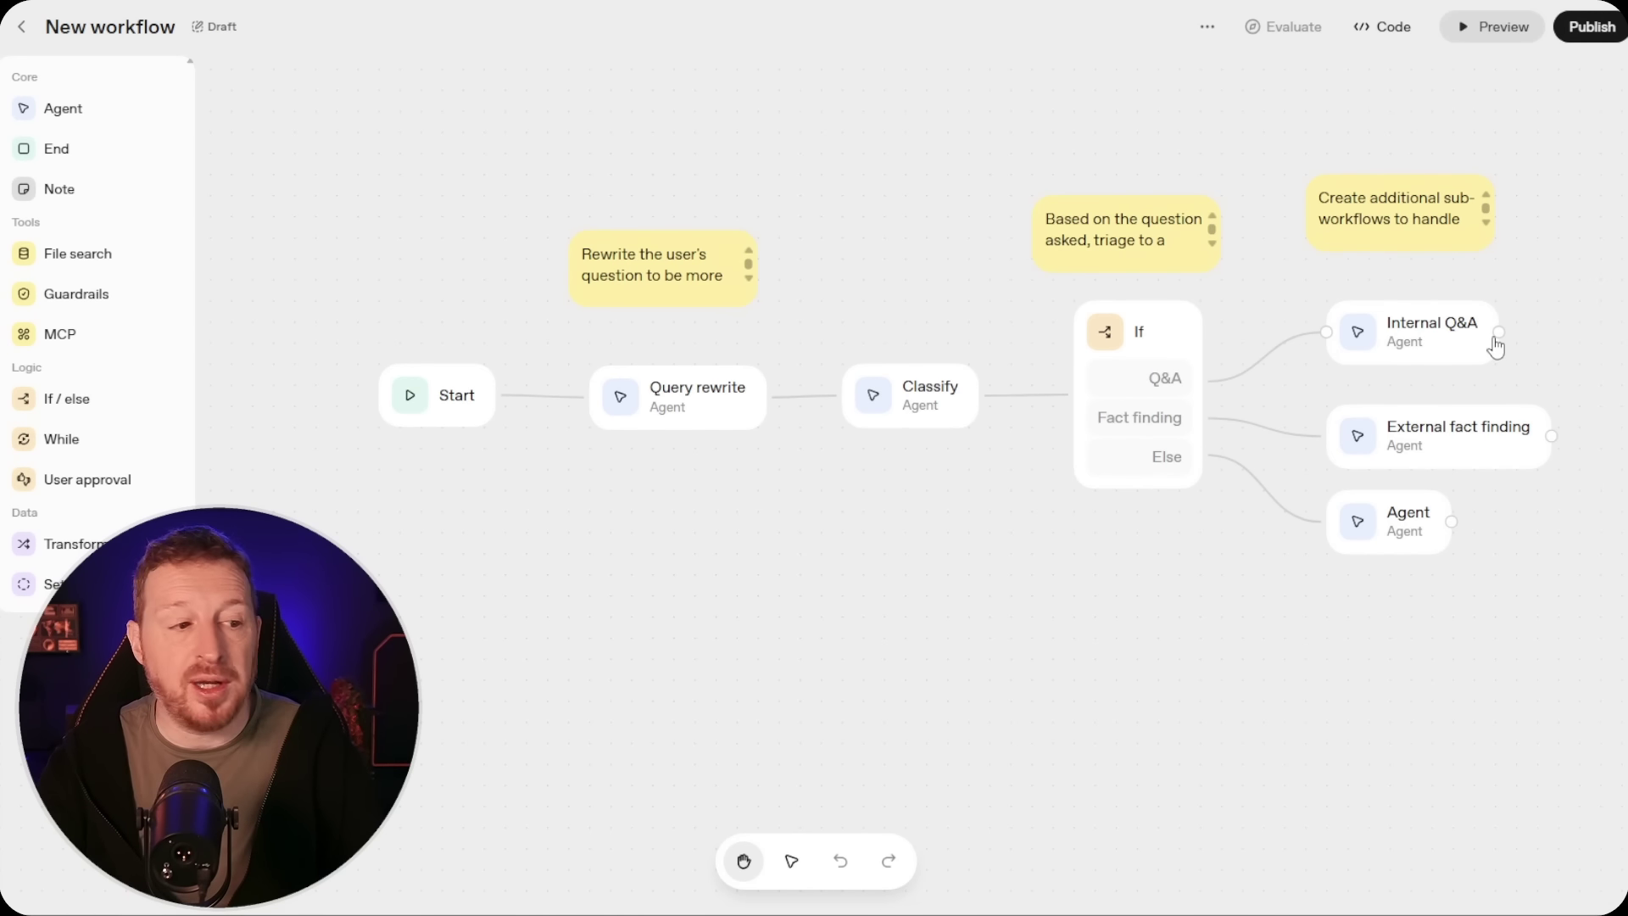
pyautogui.click(1465, 434)
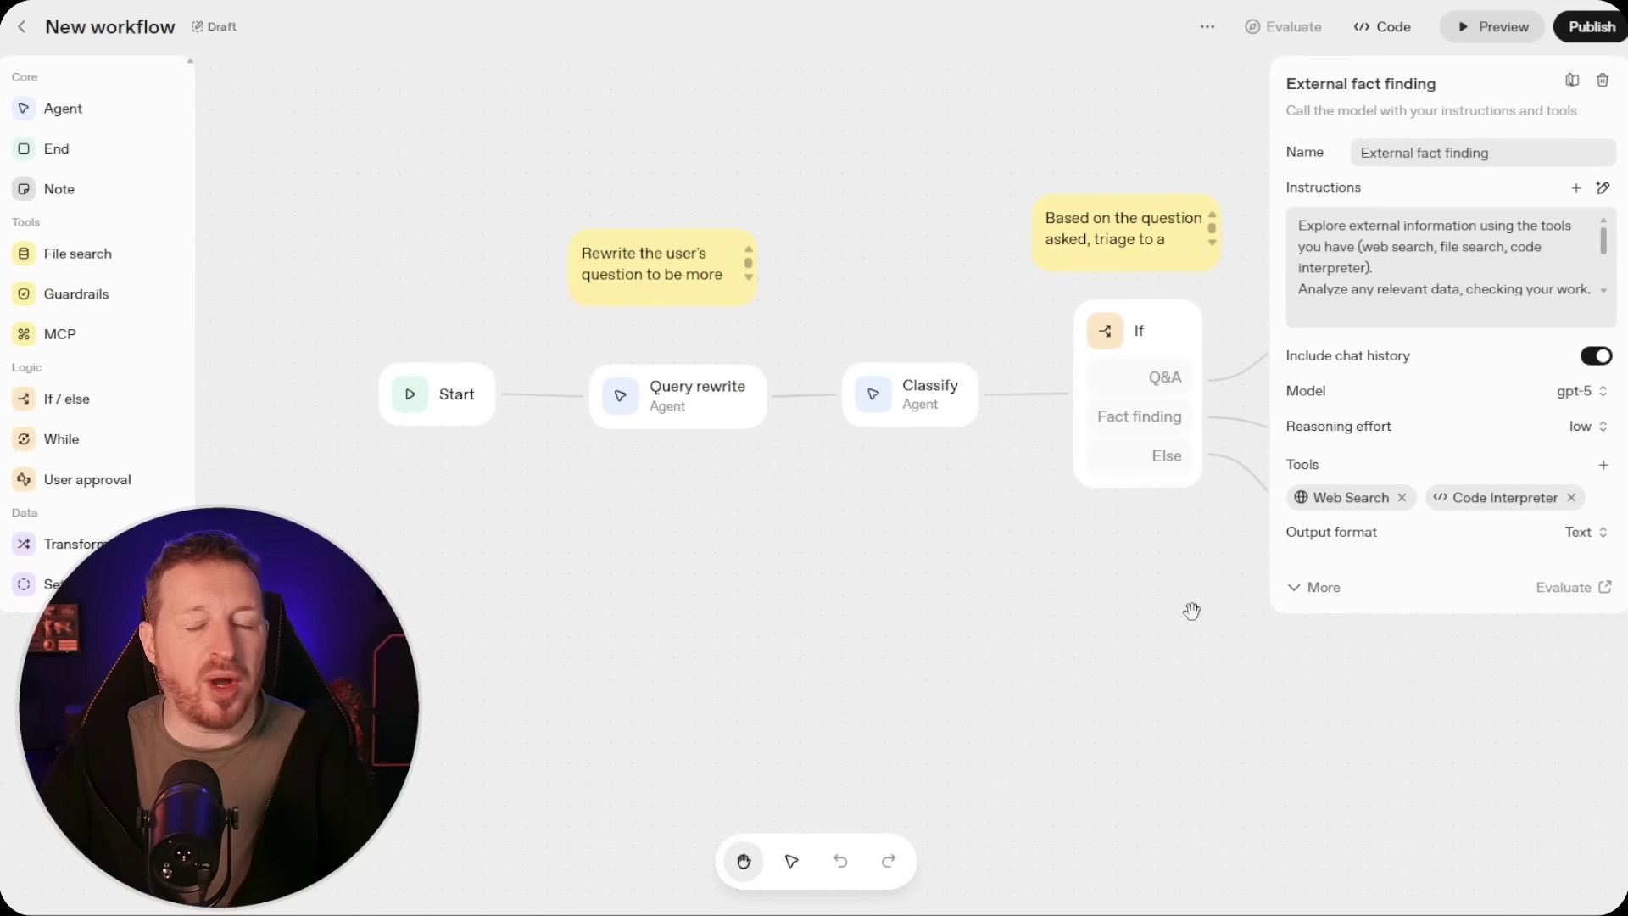
pyautogui.click(1201, 130)
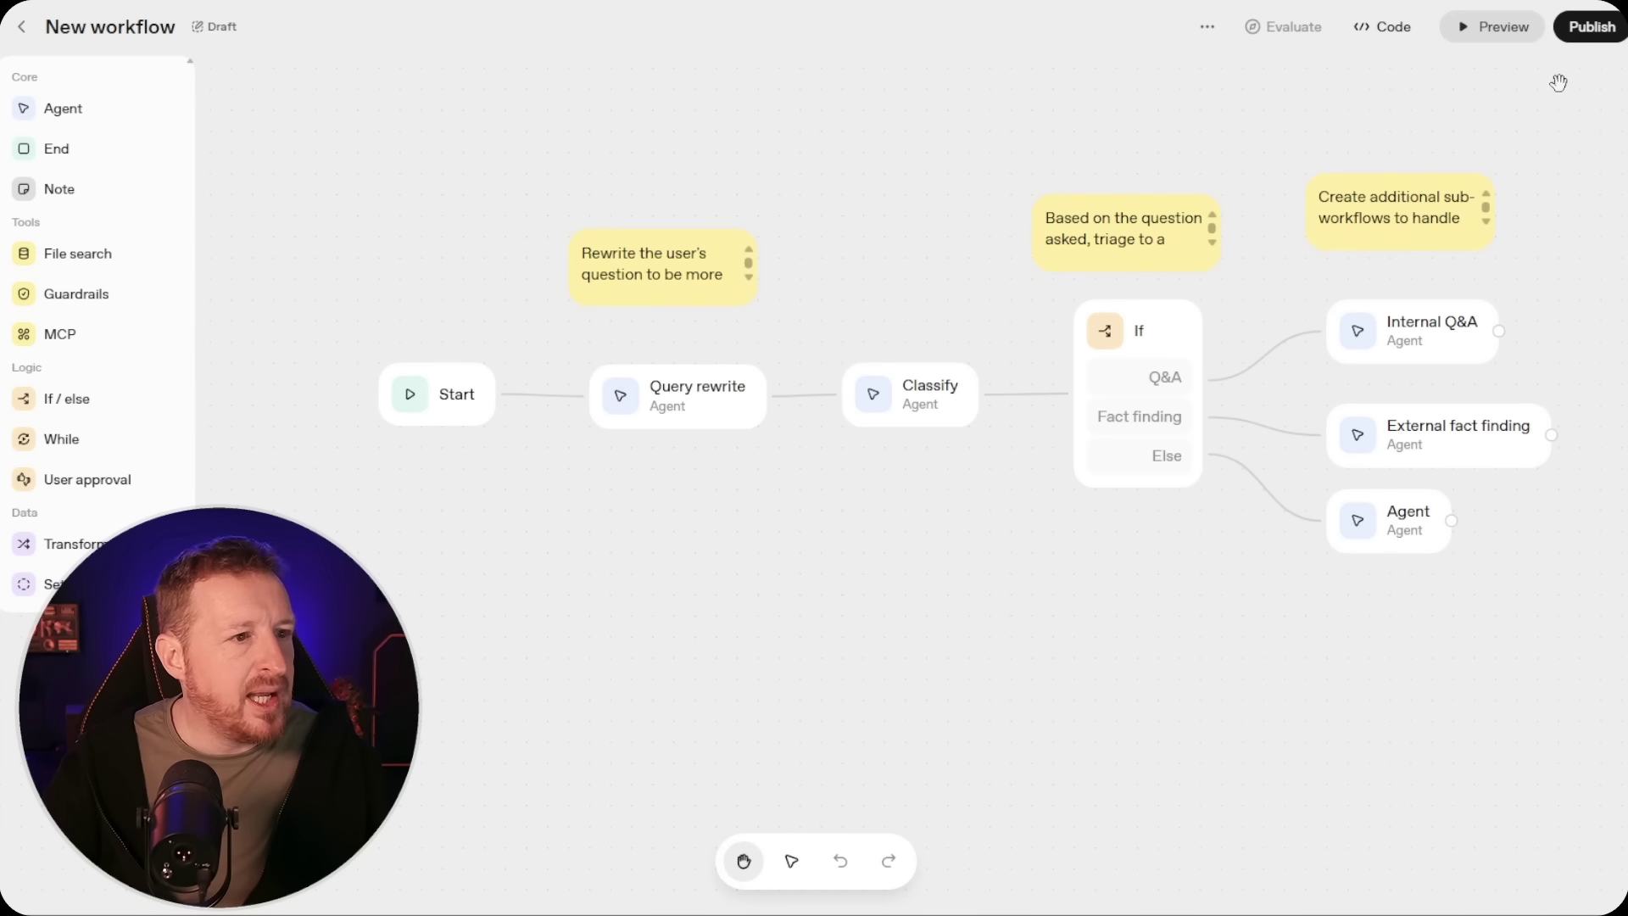
# Preview the workflow with the question "Pourquoi le ciel est bleu ?" and review the output of each node
pyautogui.click(1502, 29)
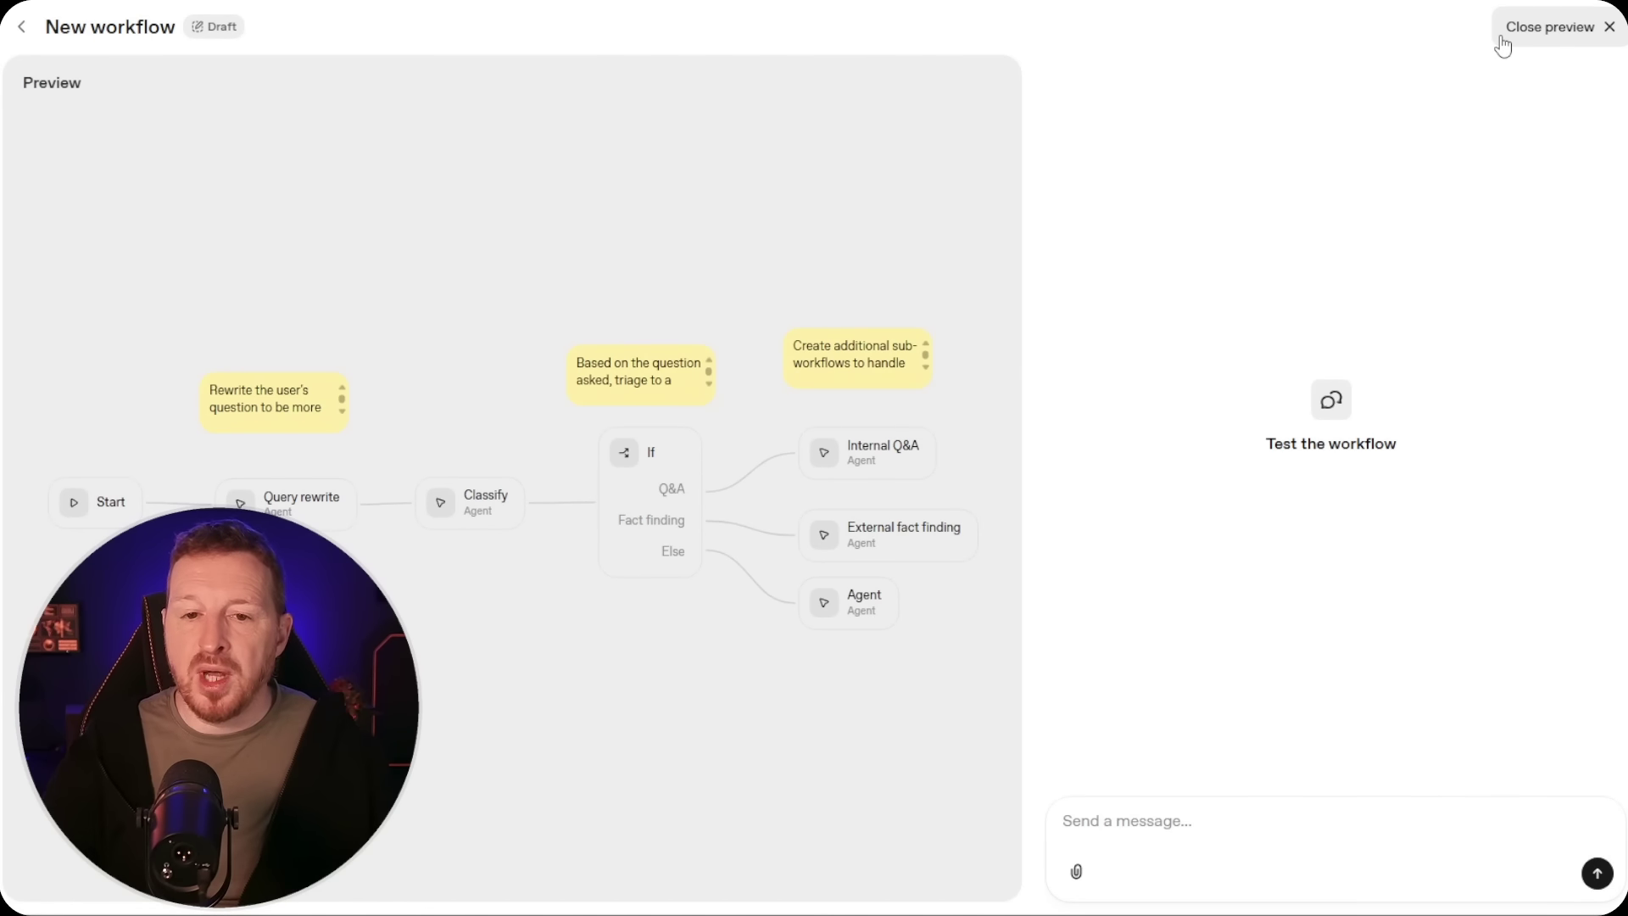
pyautogui.moveTo(628, 255); pyautogui.dragTo(636, 90)
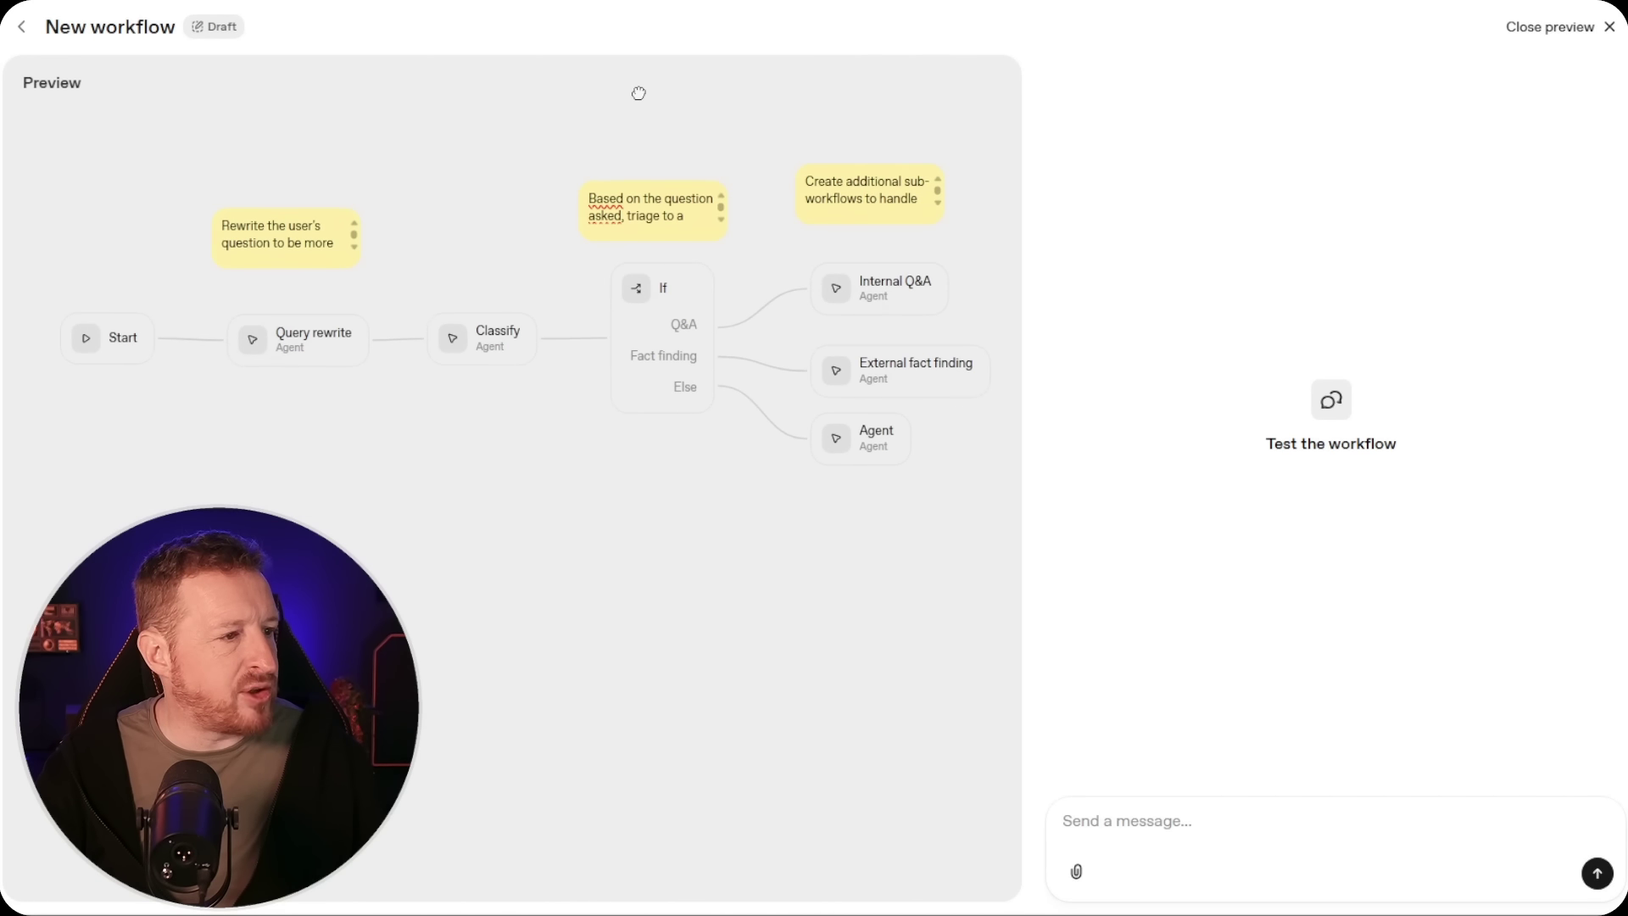
pyautogui.click(1308, 836)
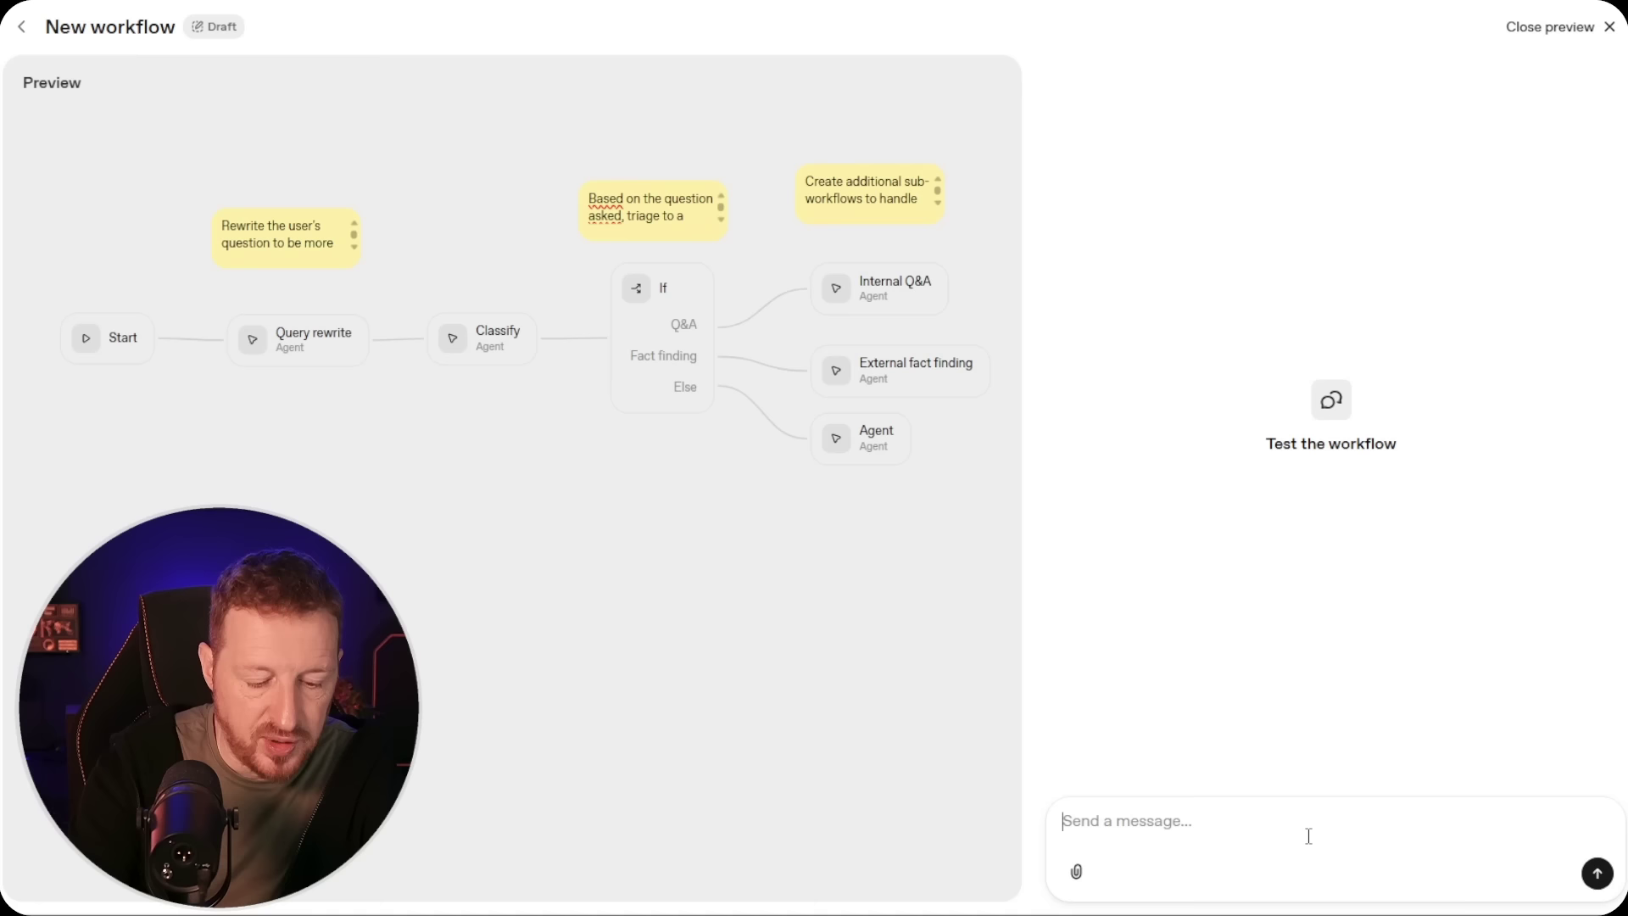
pyautogui.write('Pourquoi le ciel')
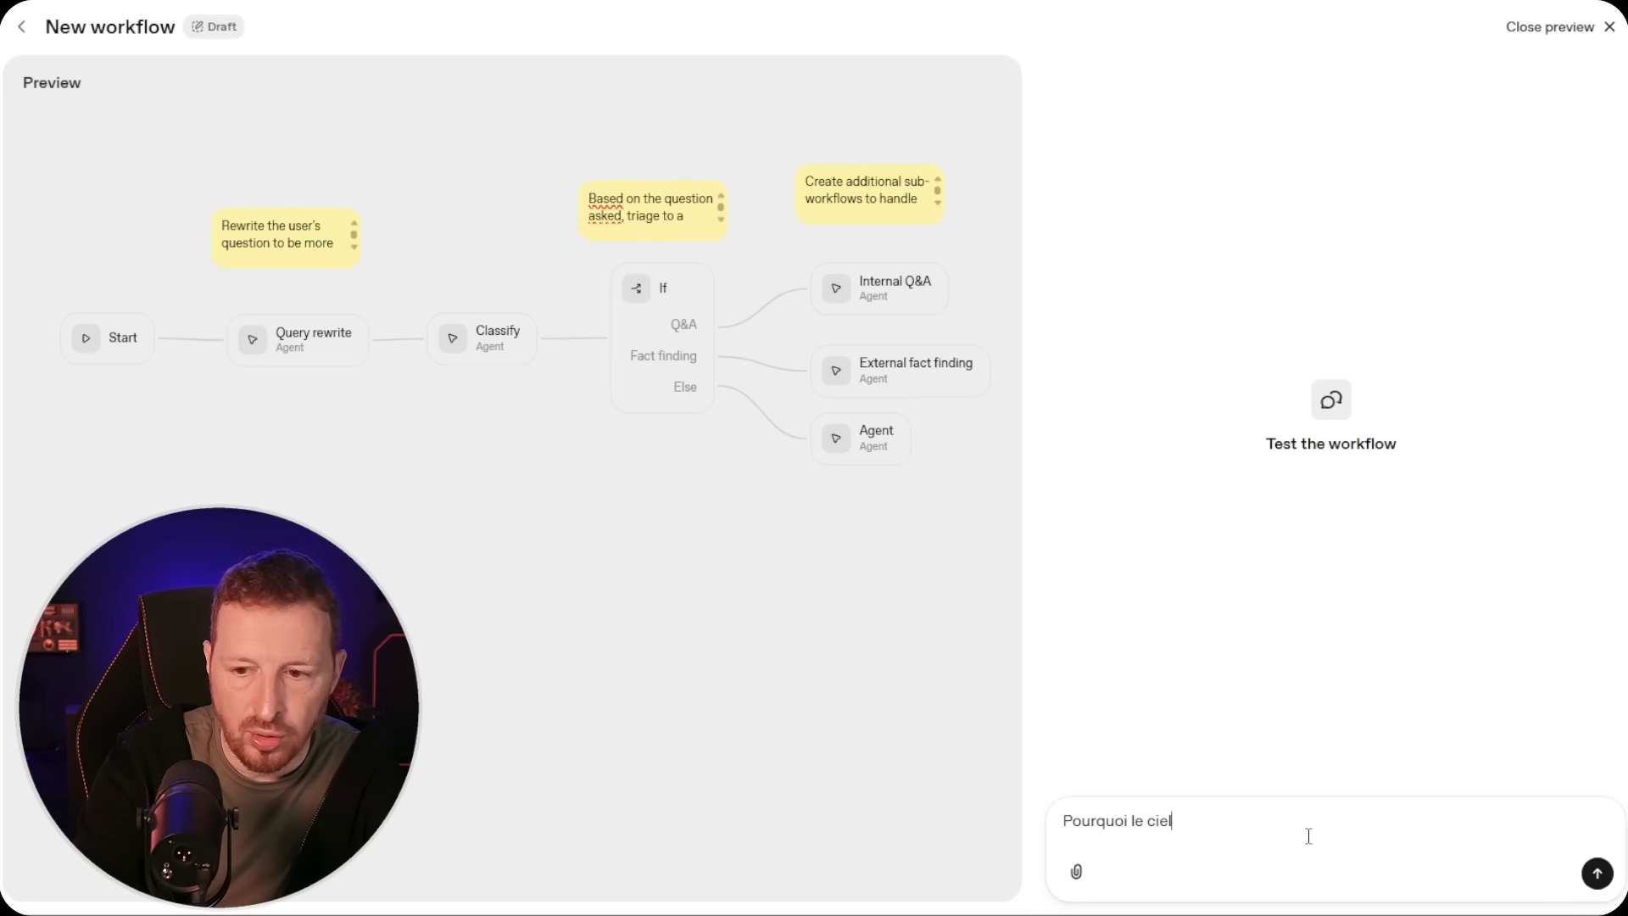
pyautogui.write(' est bleu')
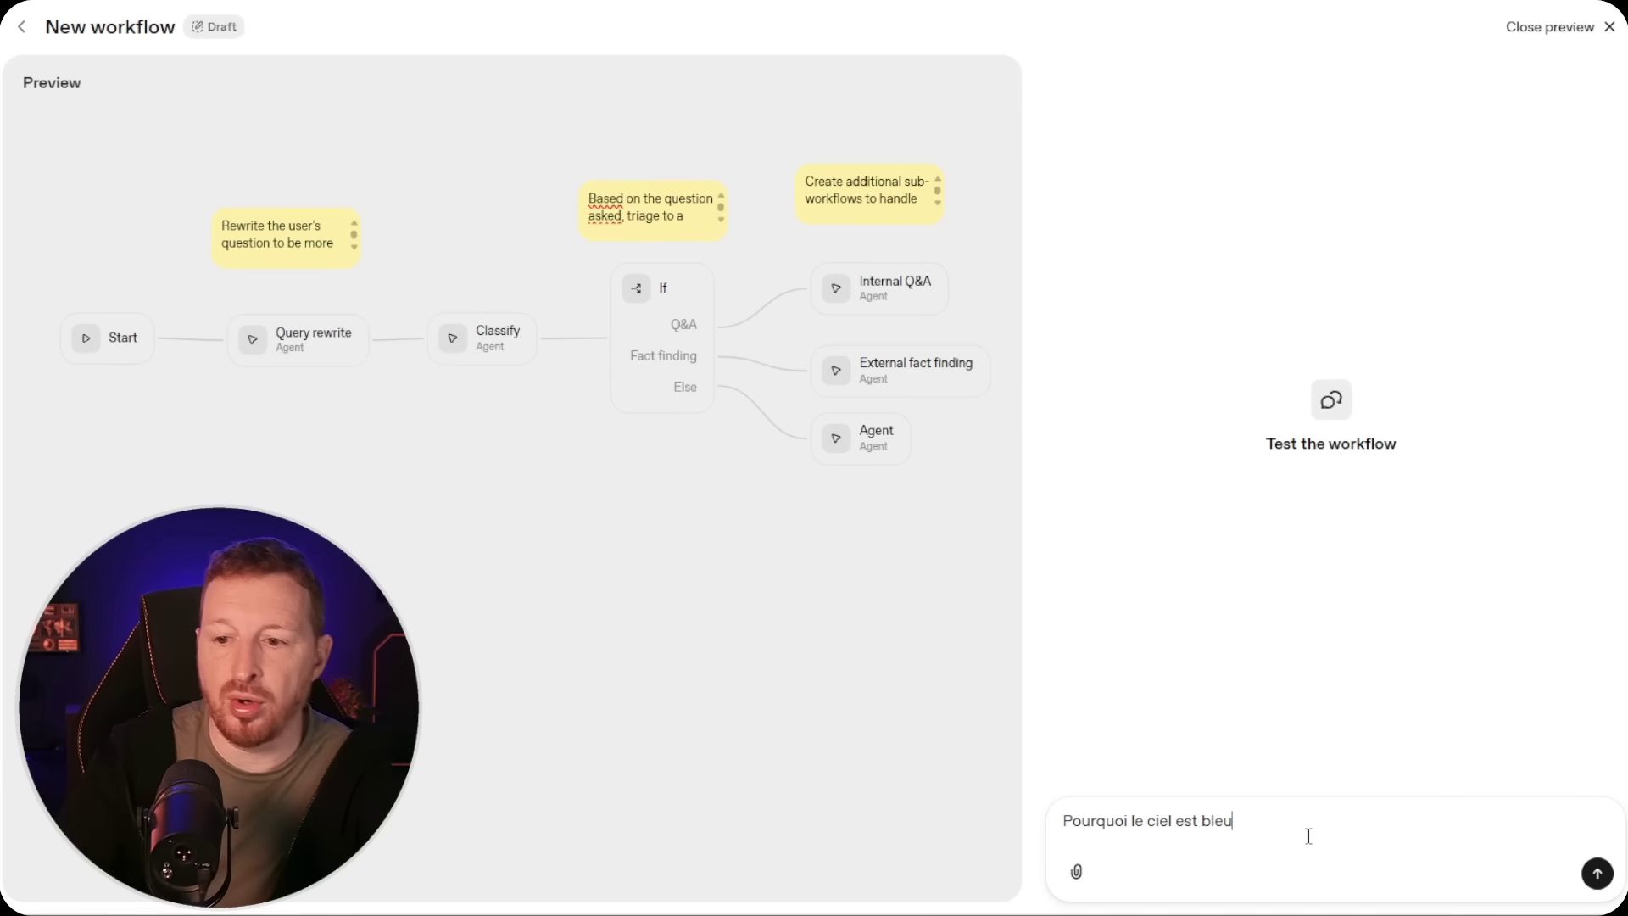
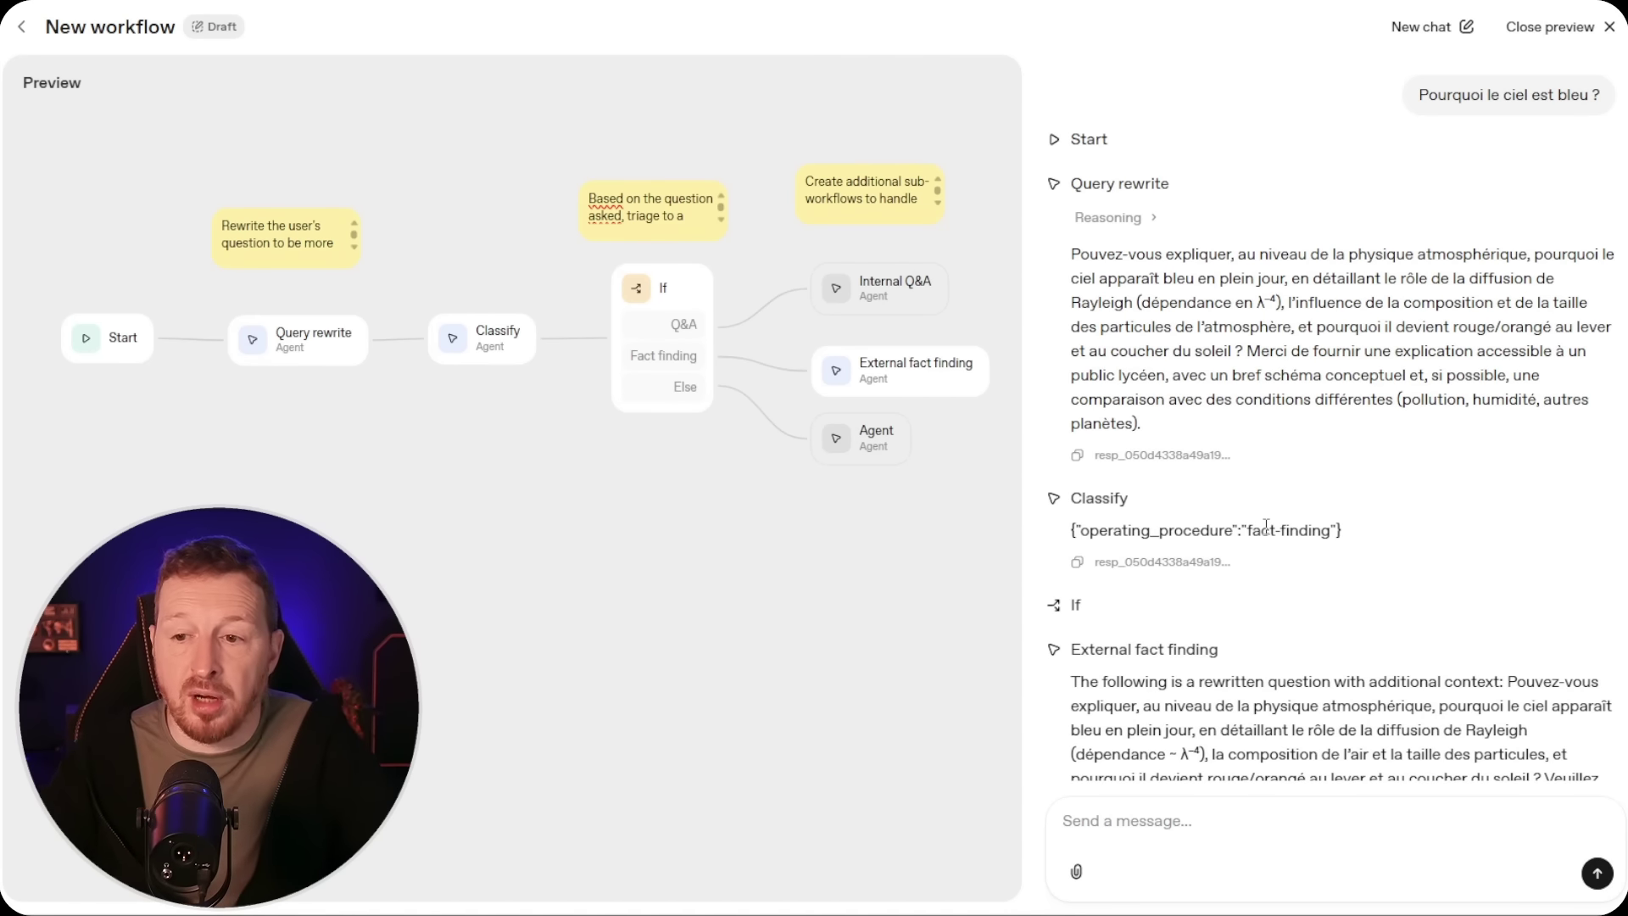
pyautogui.scroll(-2, 1267, 527)
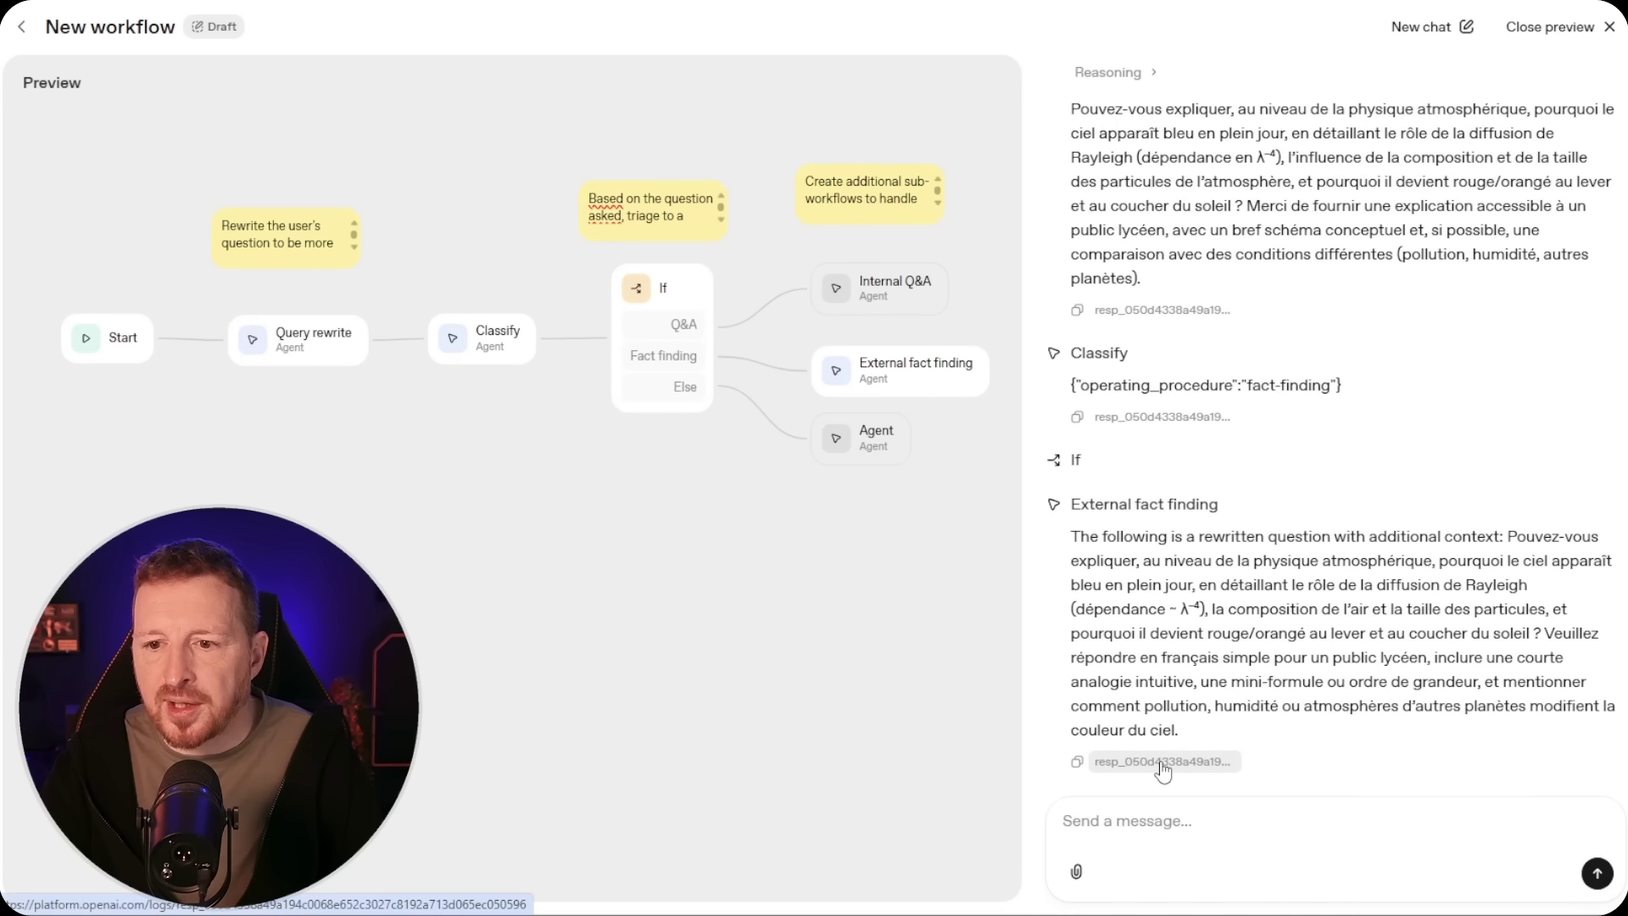
pyautogui.scroll(2, 1404, 603)
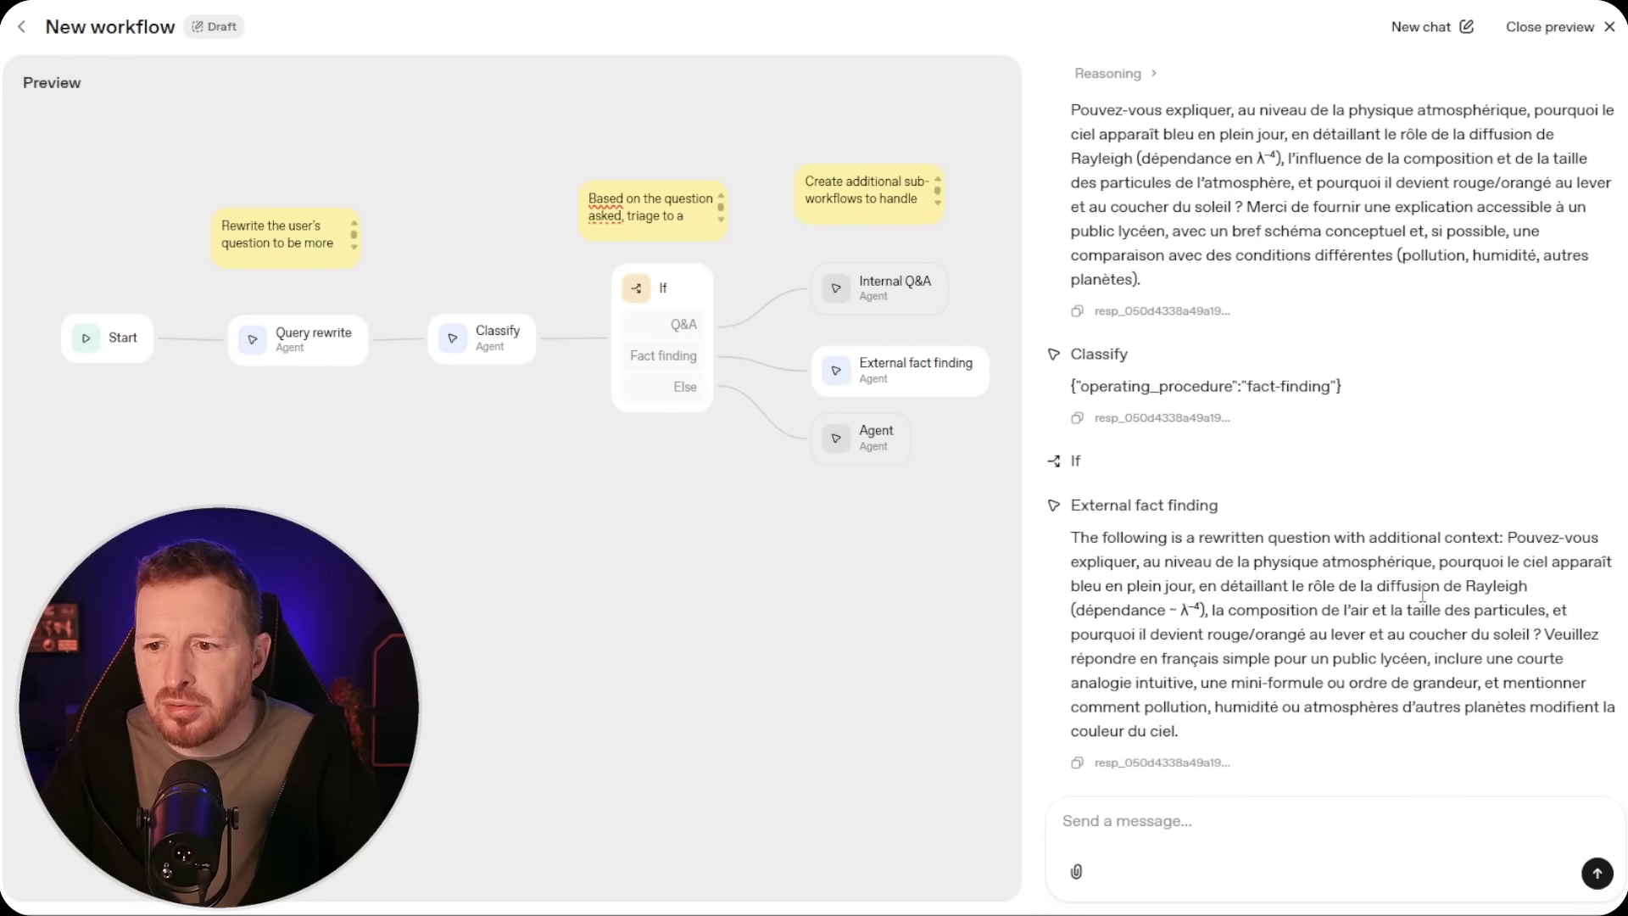
pyautogui.scroll(-2, 1403, 604)
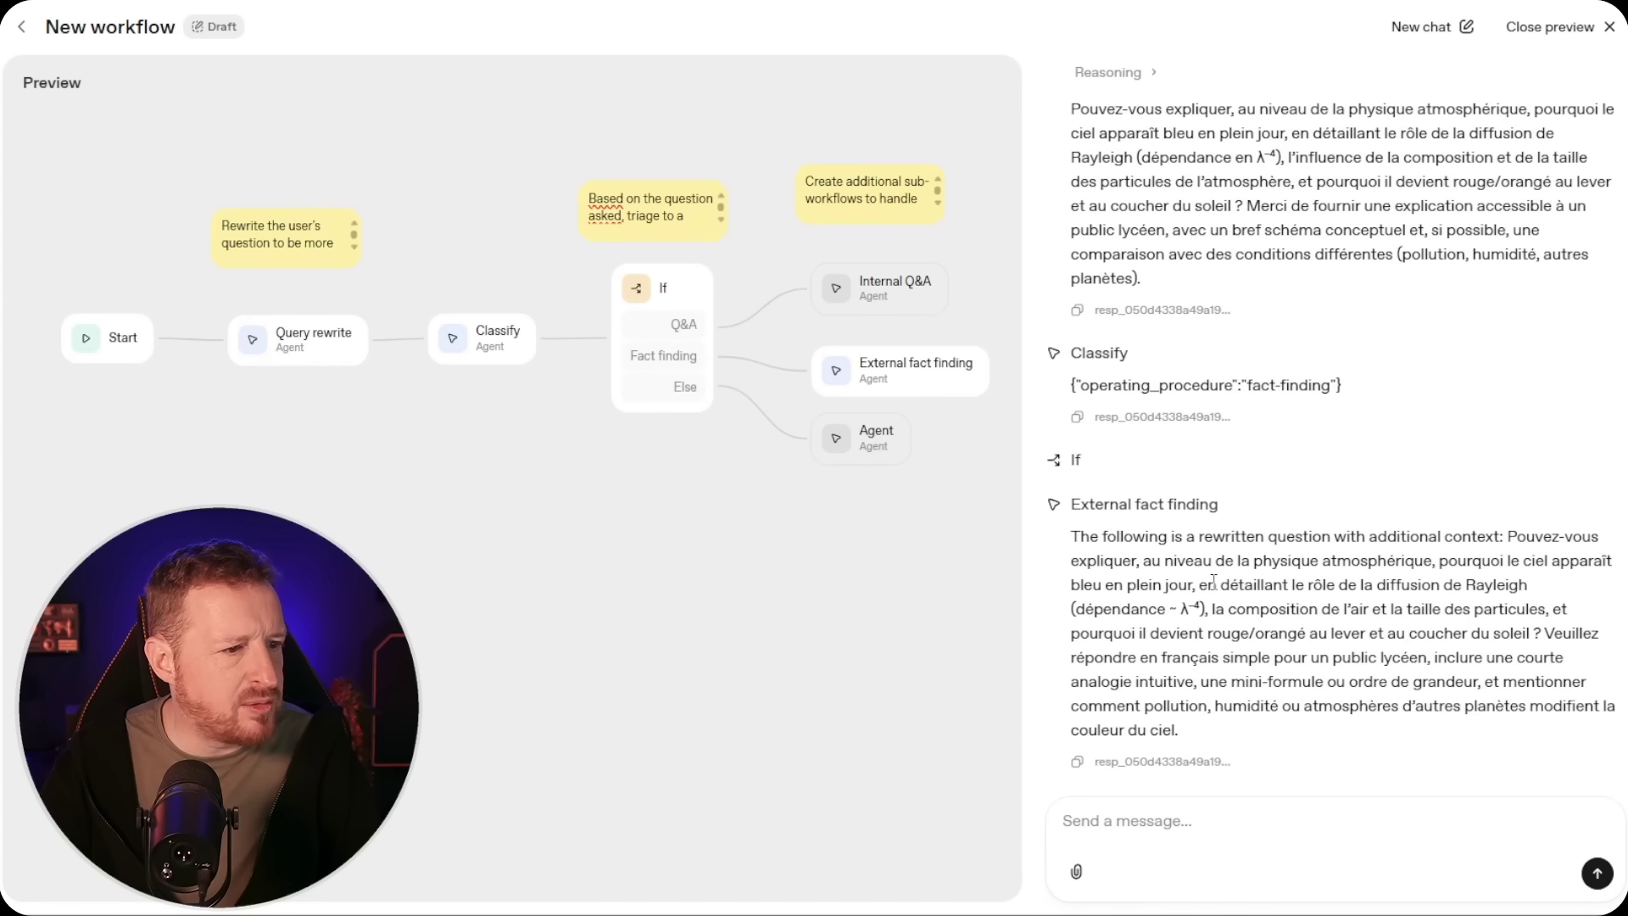
pyautogui.click(1197, 762)
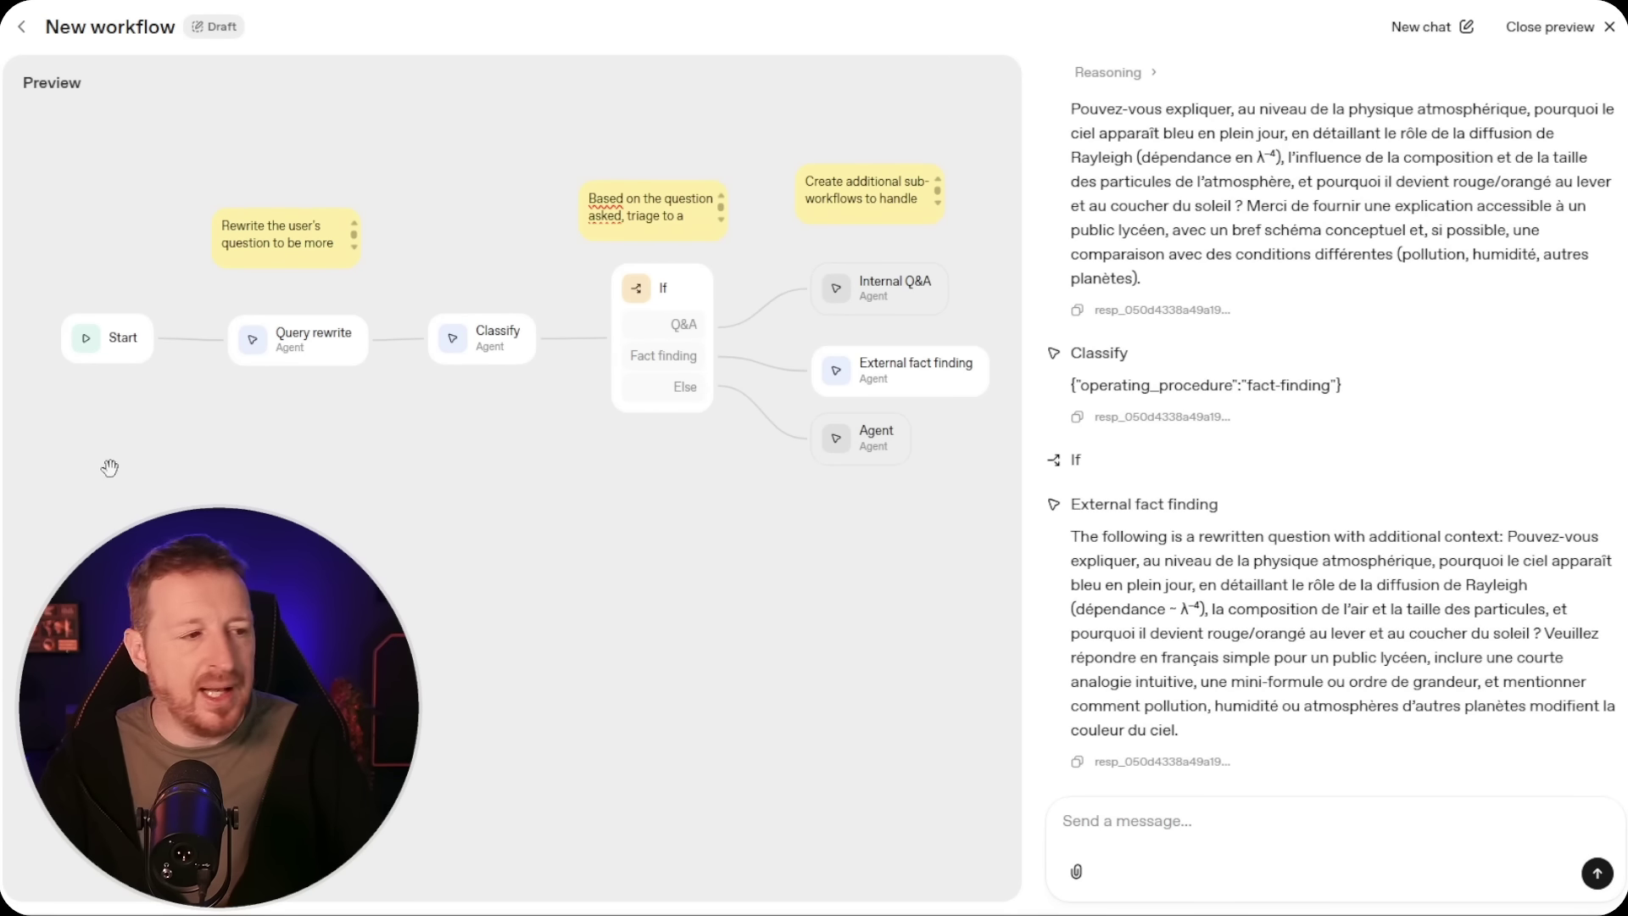
# Start a new test chat, ask "quelle est la taille en centimetre d'un format A4" and review the route and answer
pyautogui.click(1441, 34)
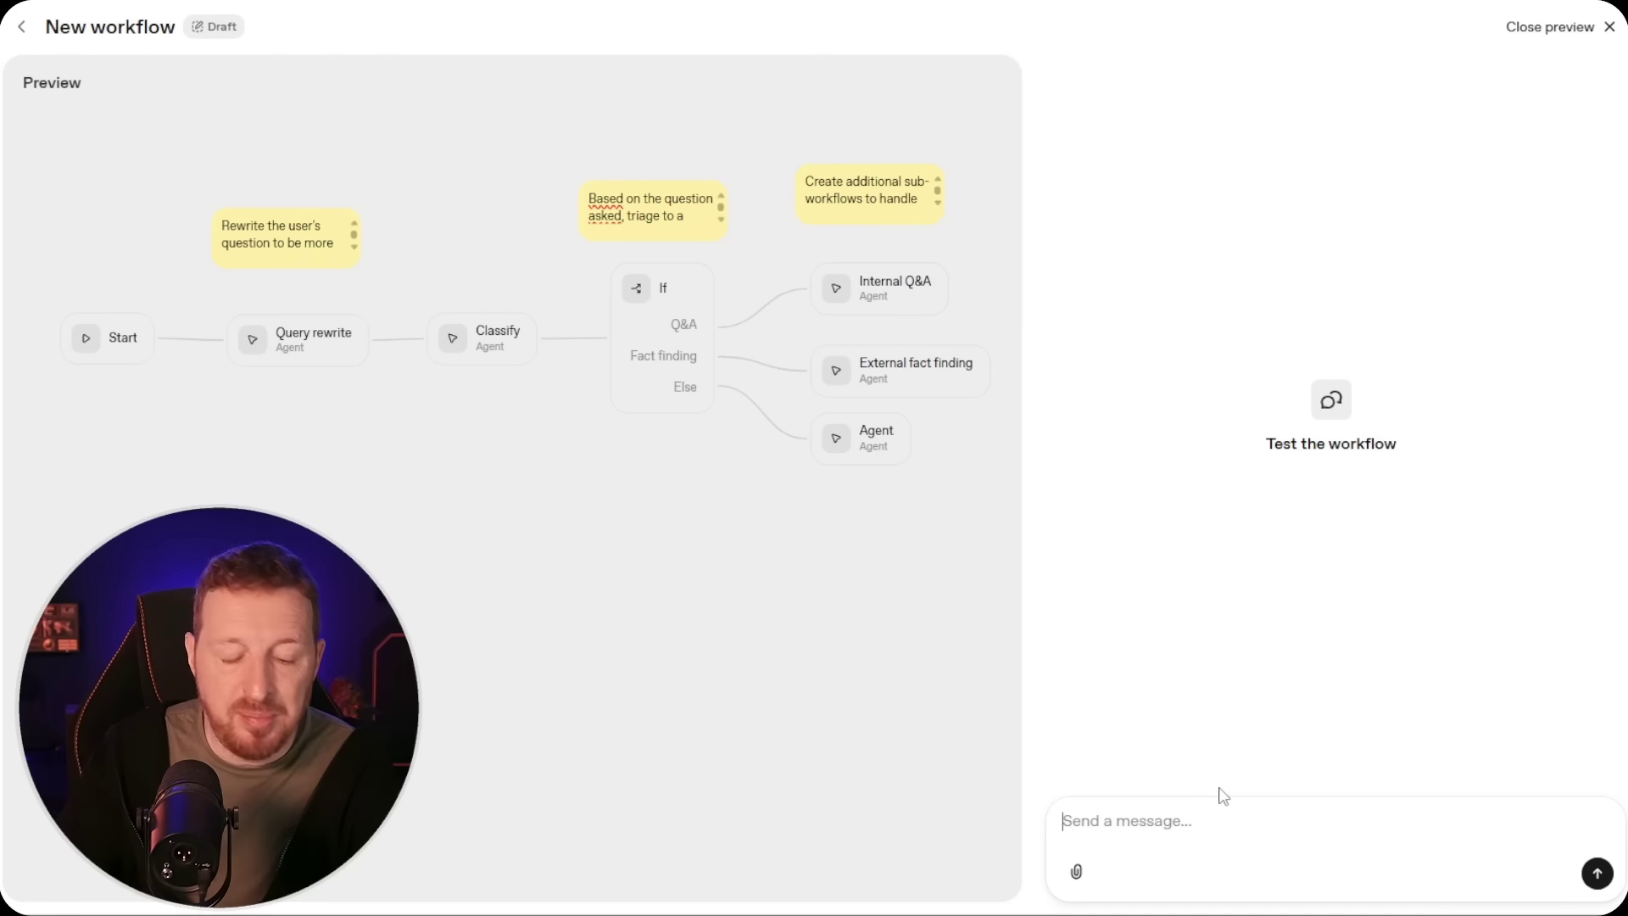
pyautogui.write('quelle est la t')
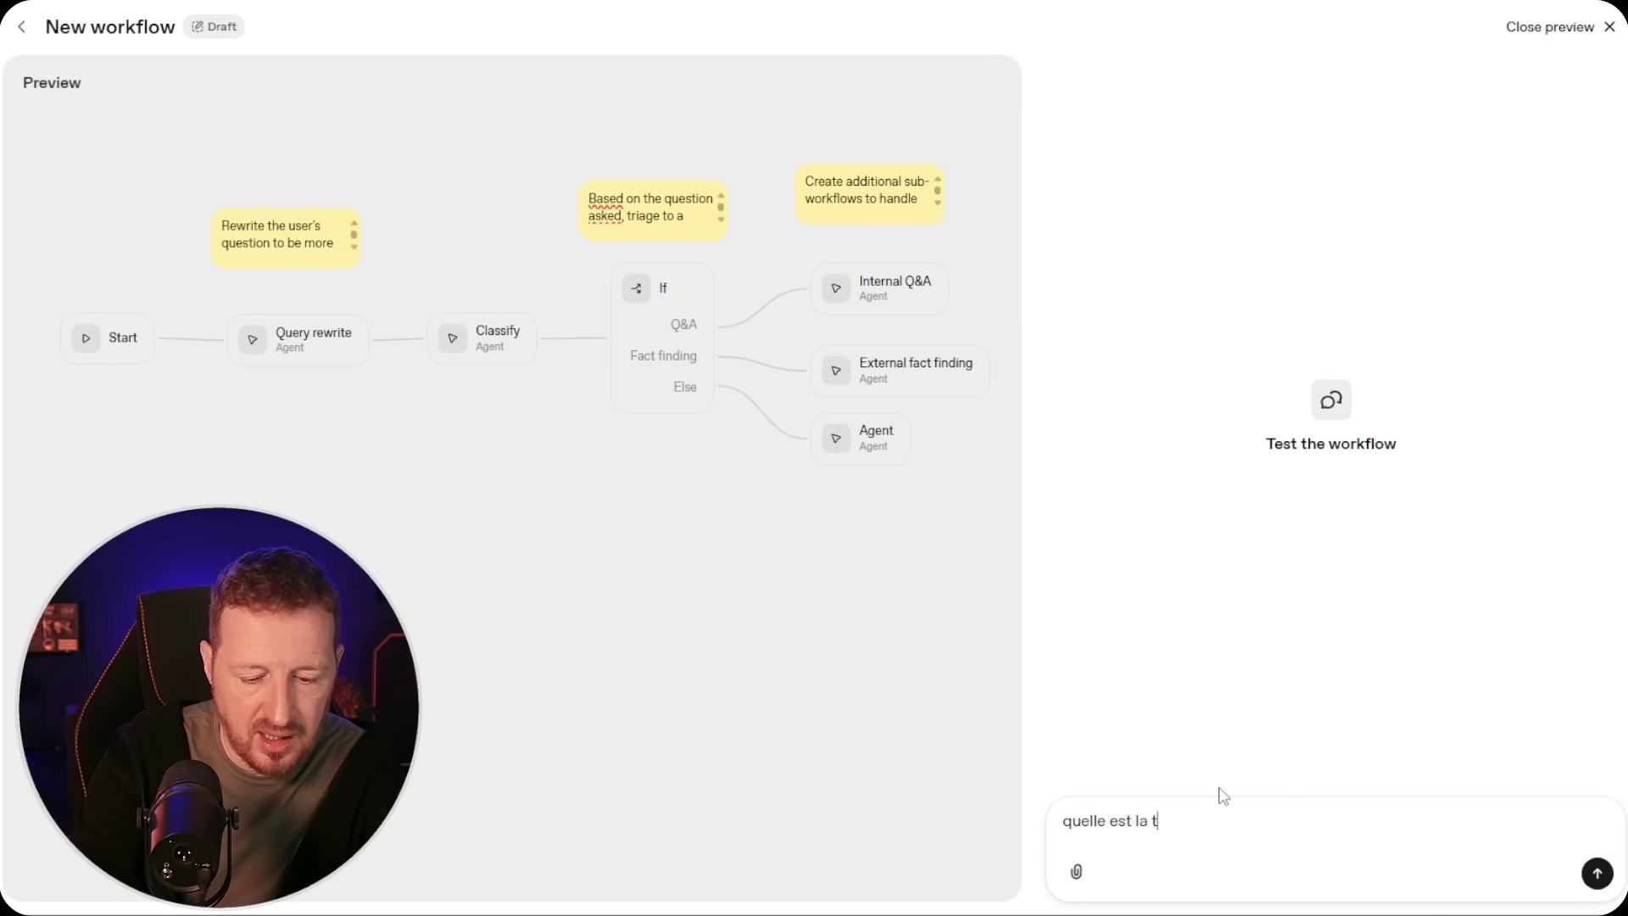
pyautogui.write('aille en centimet')
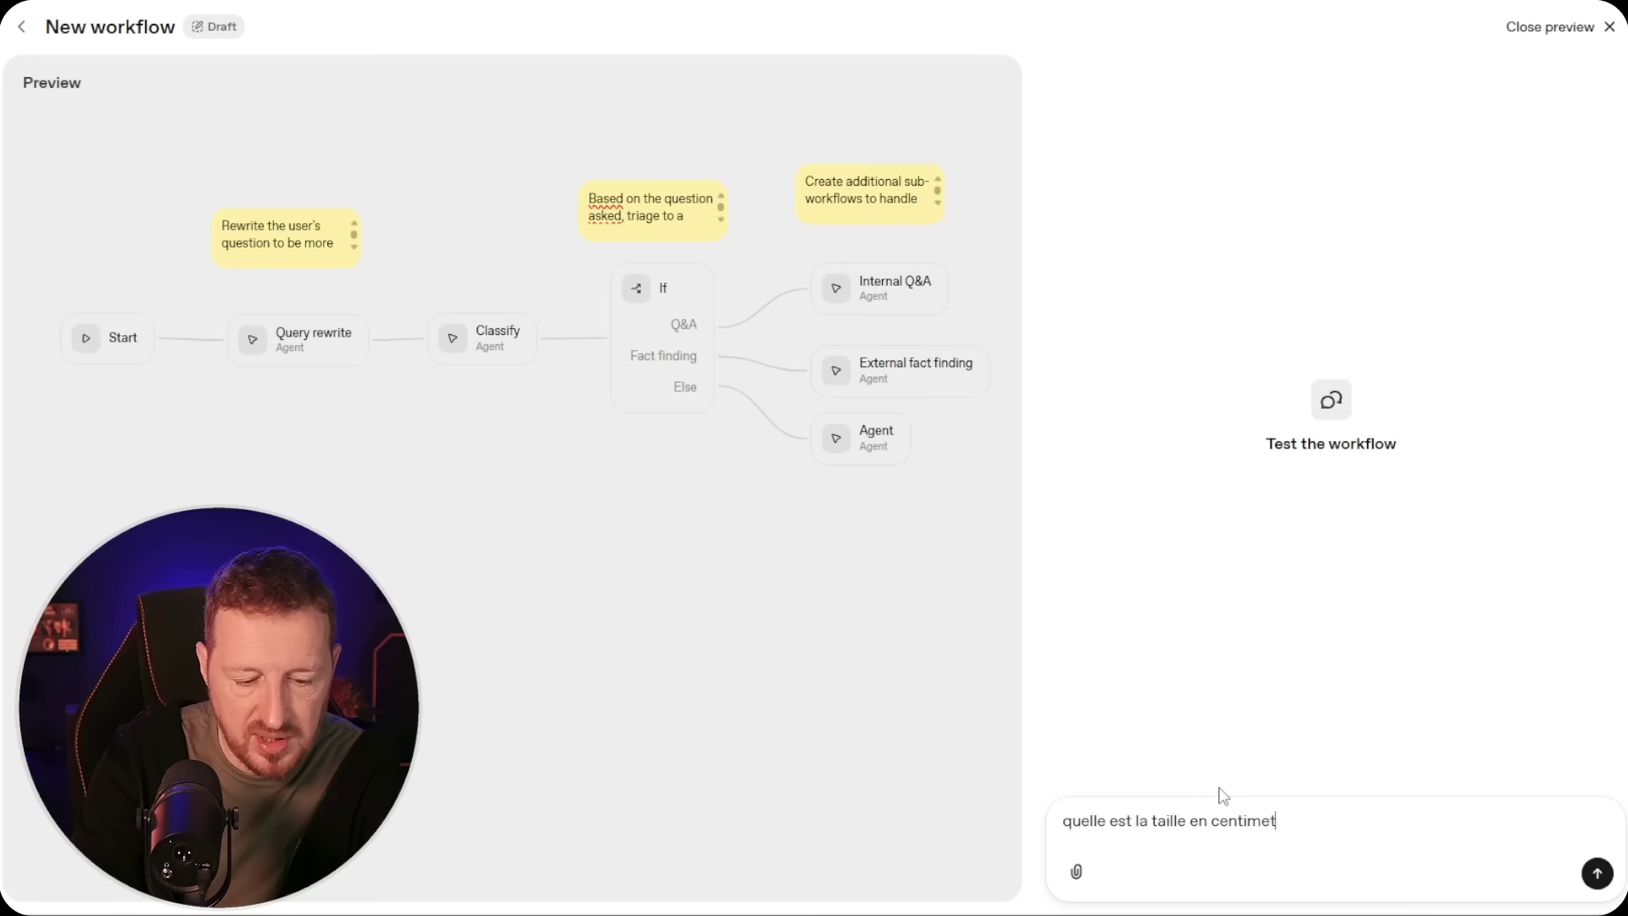
pyautogui.write("re d'un format A4")
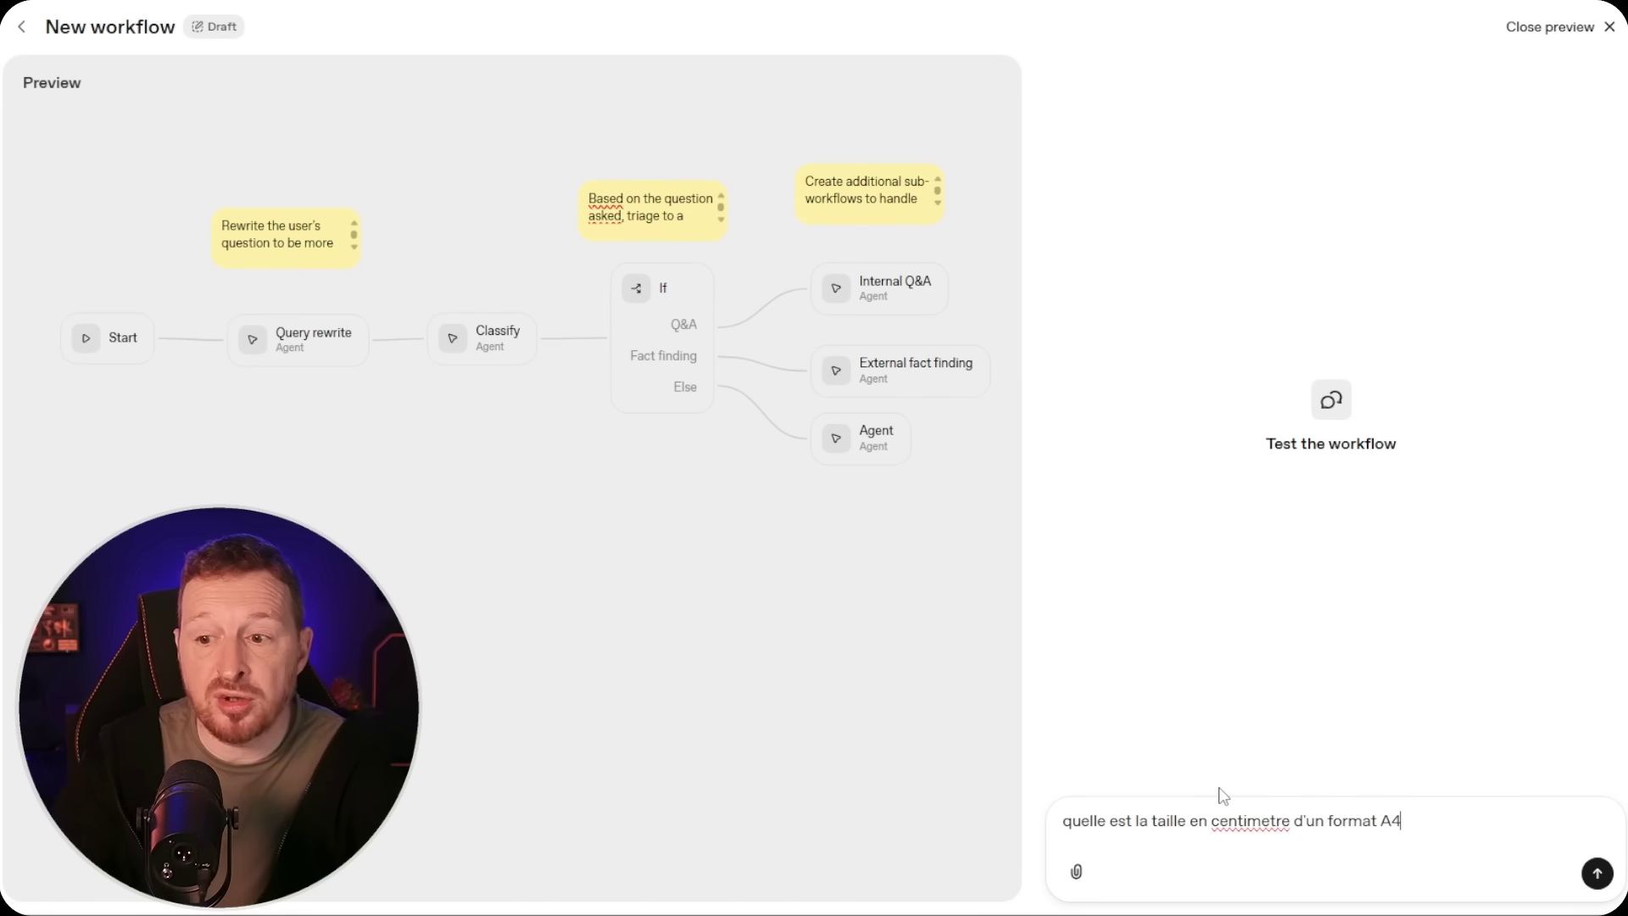
pyautogui.press('Return')
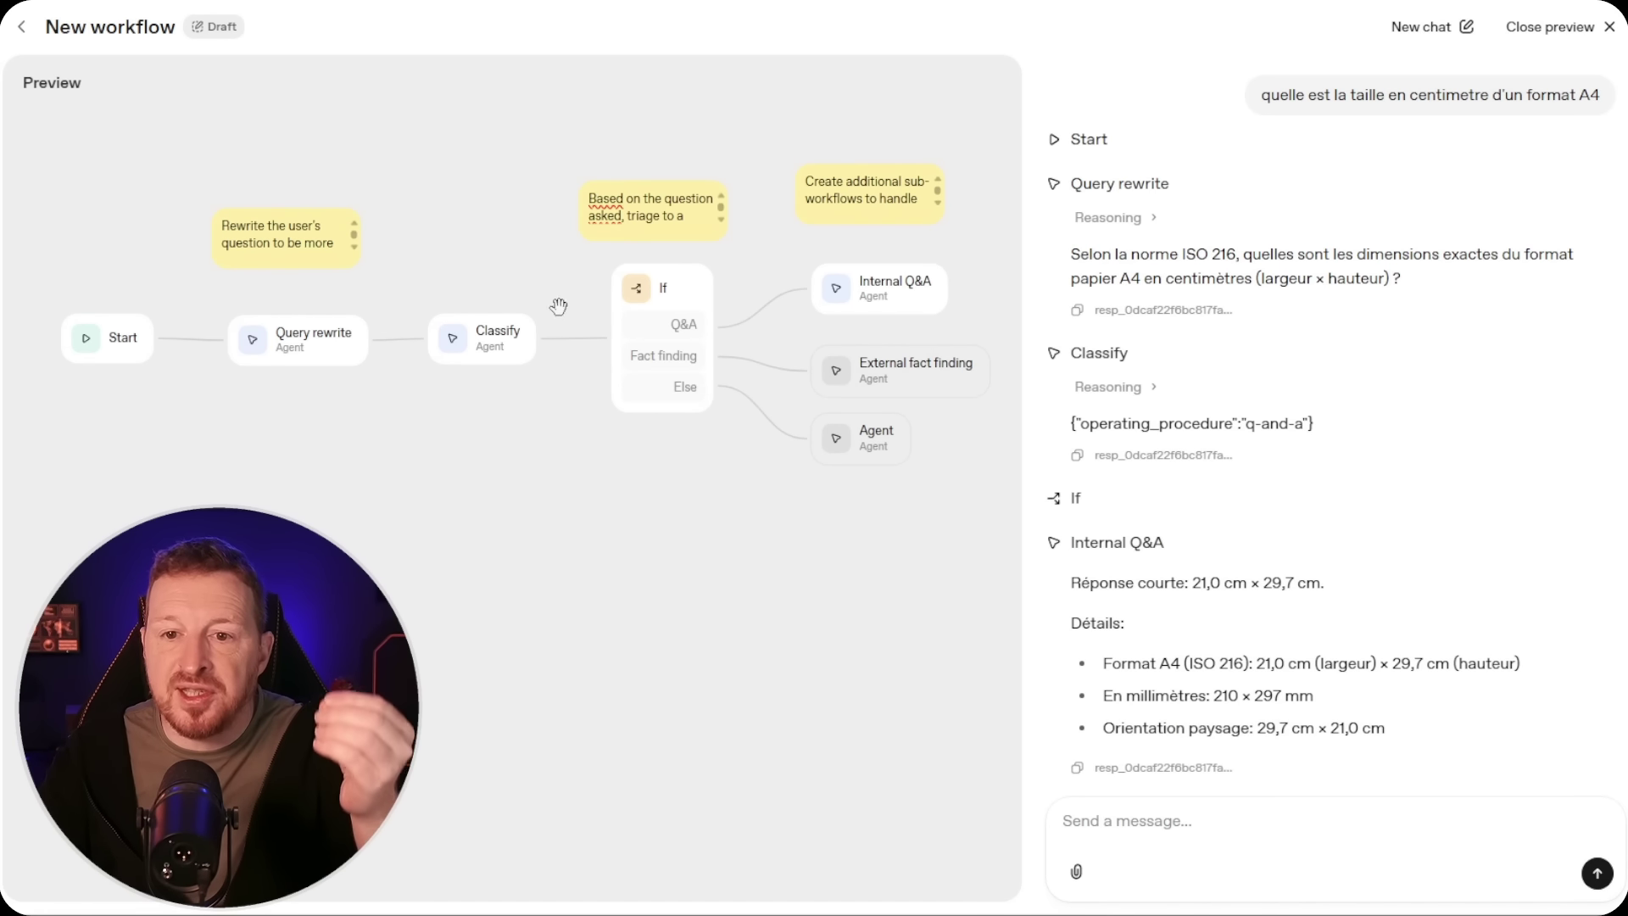
pyautogui.scroll(-2, 746, 344)
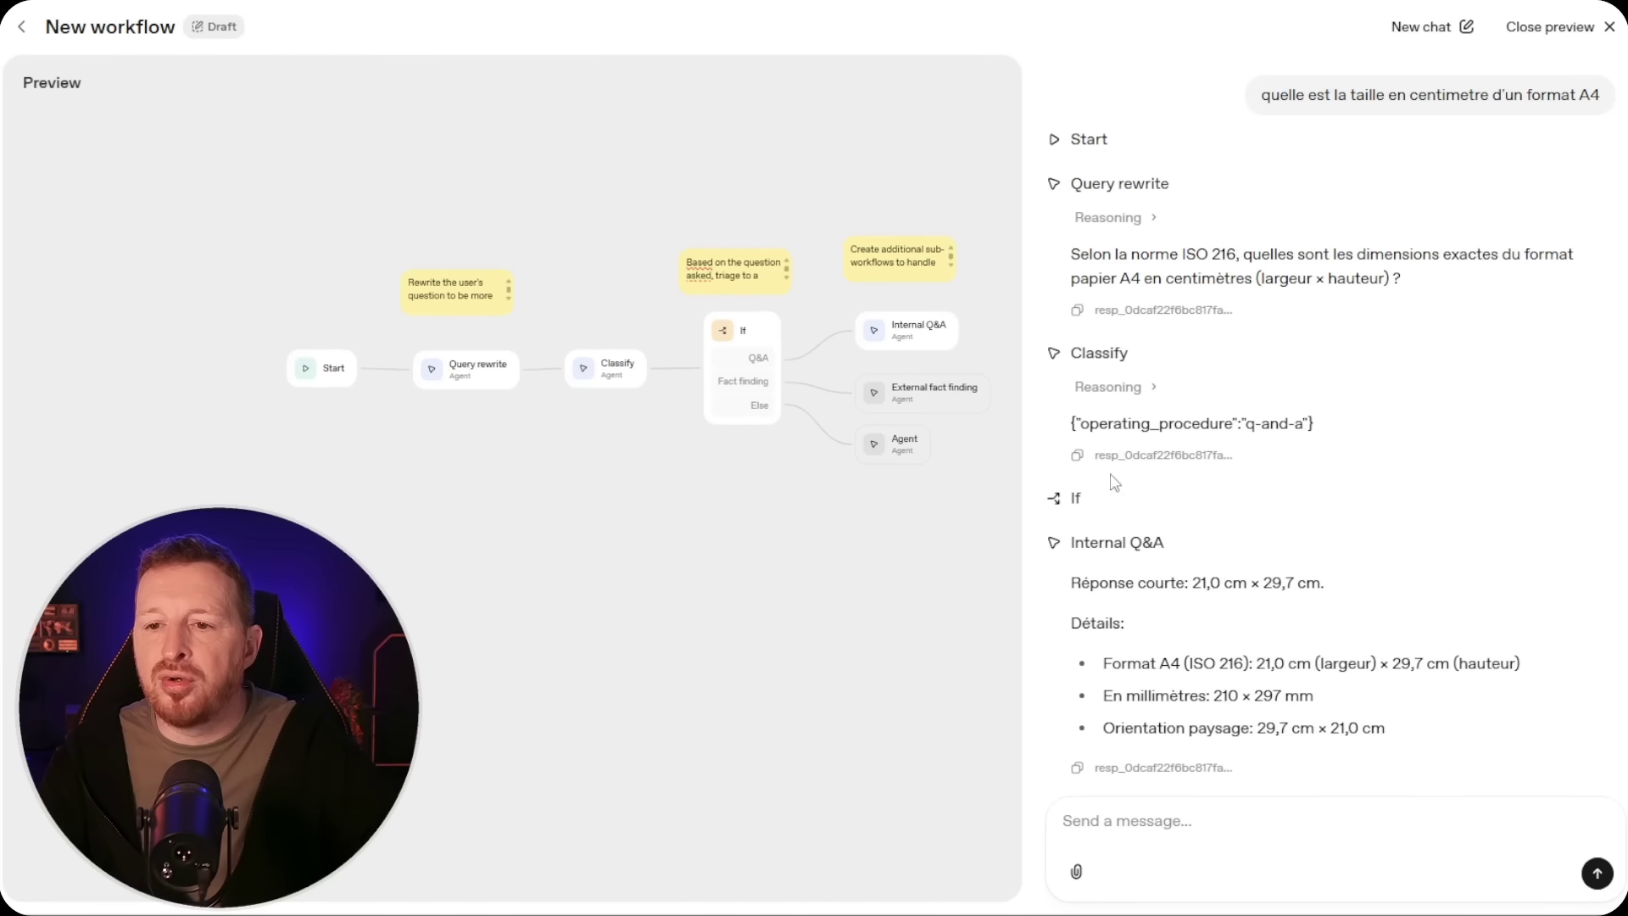
pyautogui.scroll(2, 814, 322)
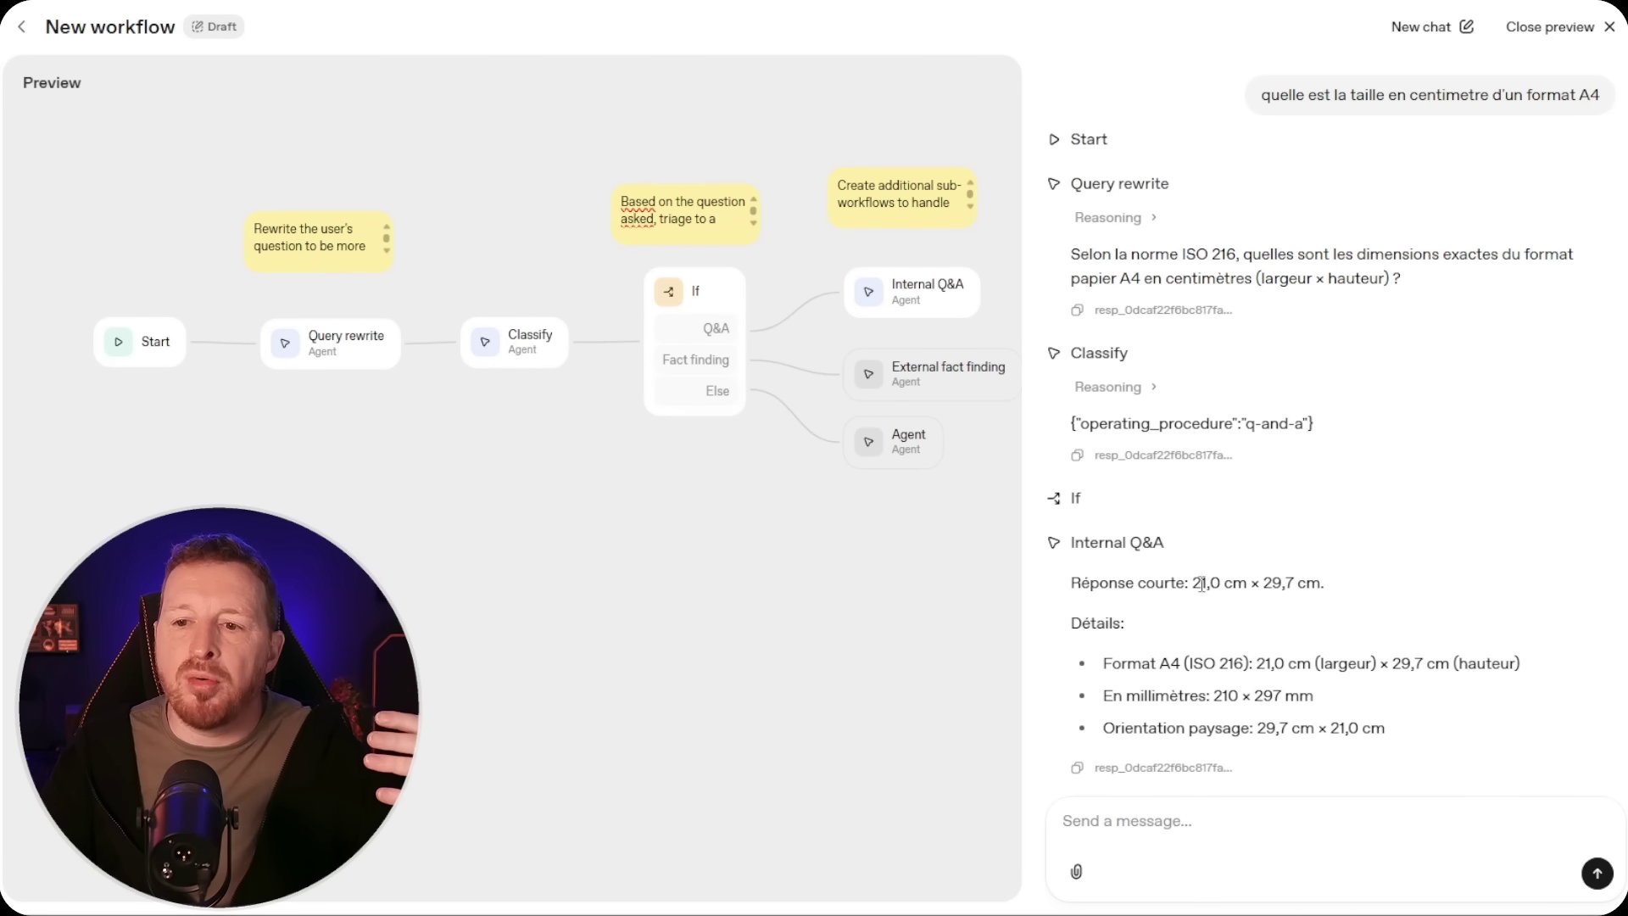
pyautogui.scroll(-1, 1282, 656)
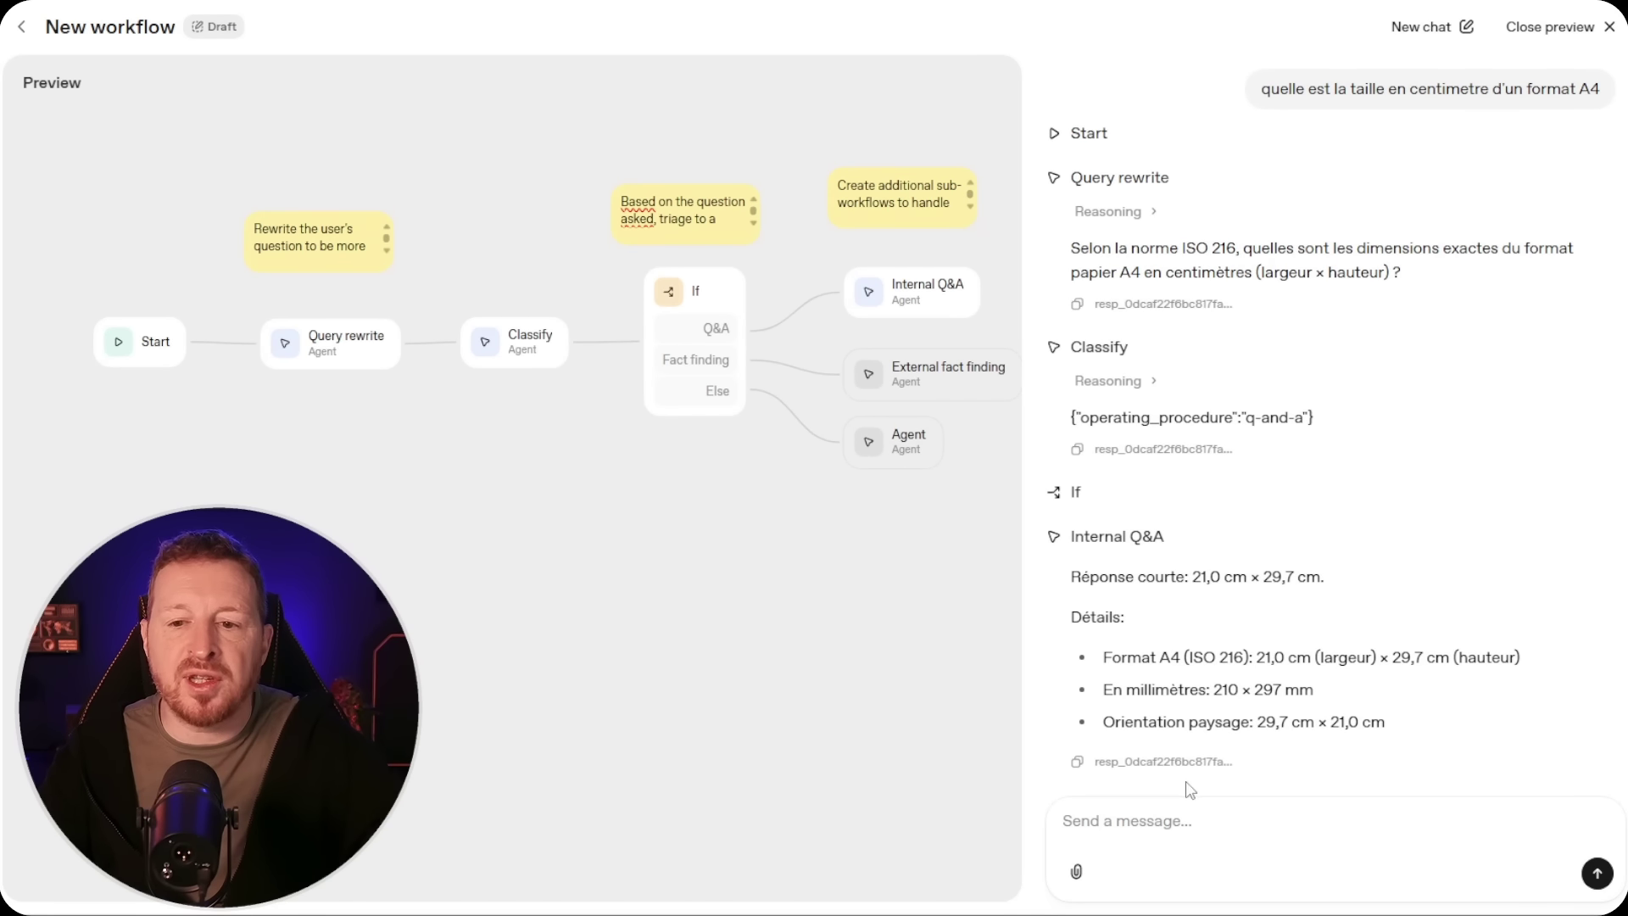
# In a new chat, ask "qui est actuellement, ce jour (c'est reulou ça change tout le temps en ee moment), le ministre en charge de l'IA en France ?"
pyautogui.click(1431, 28)
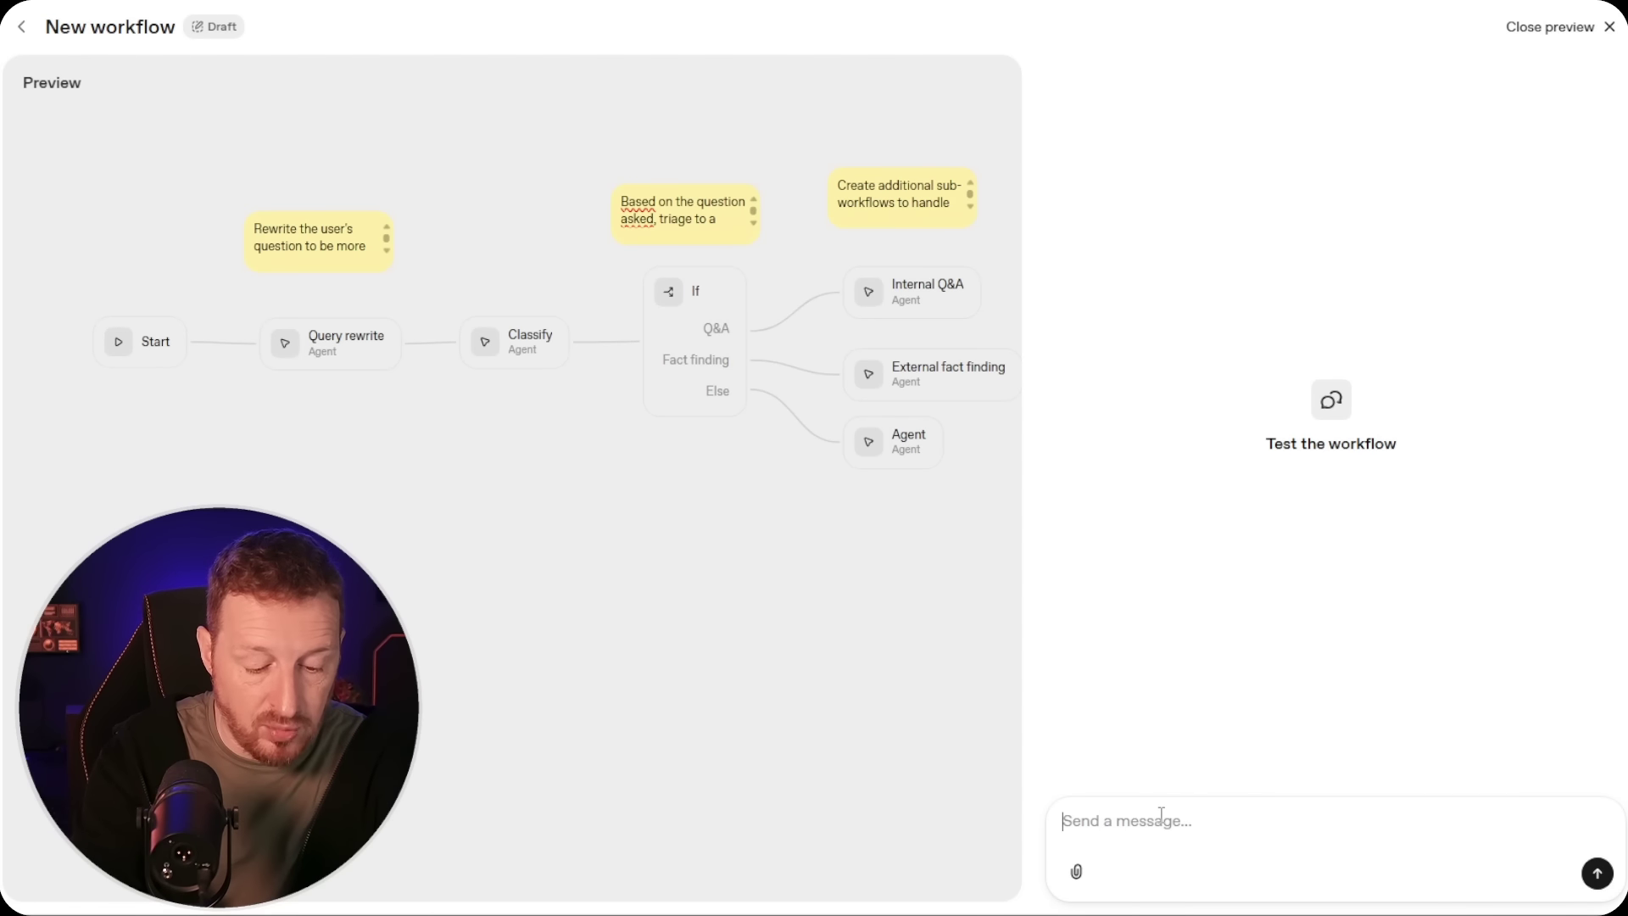
pyautogui.write('qui est')
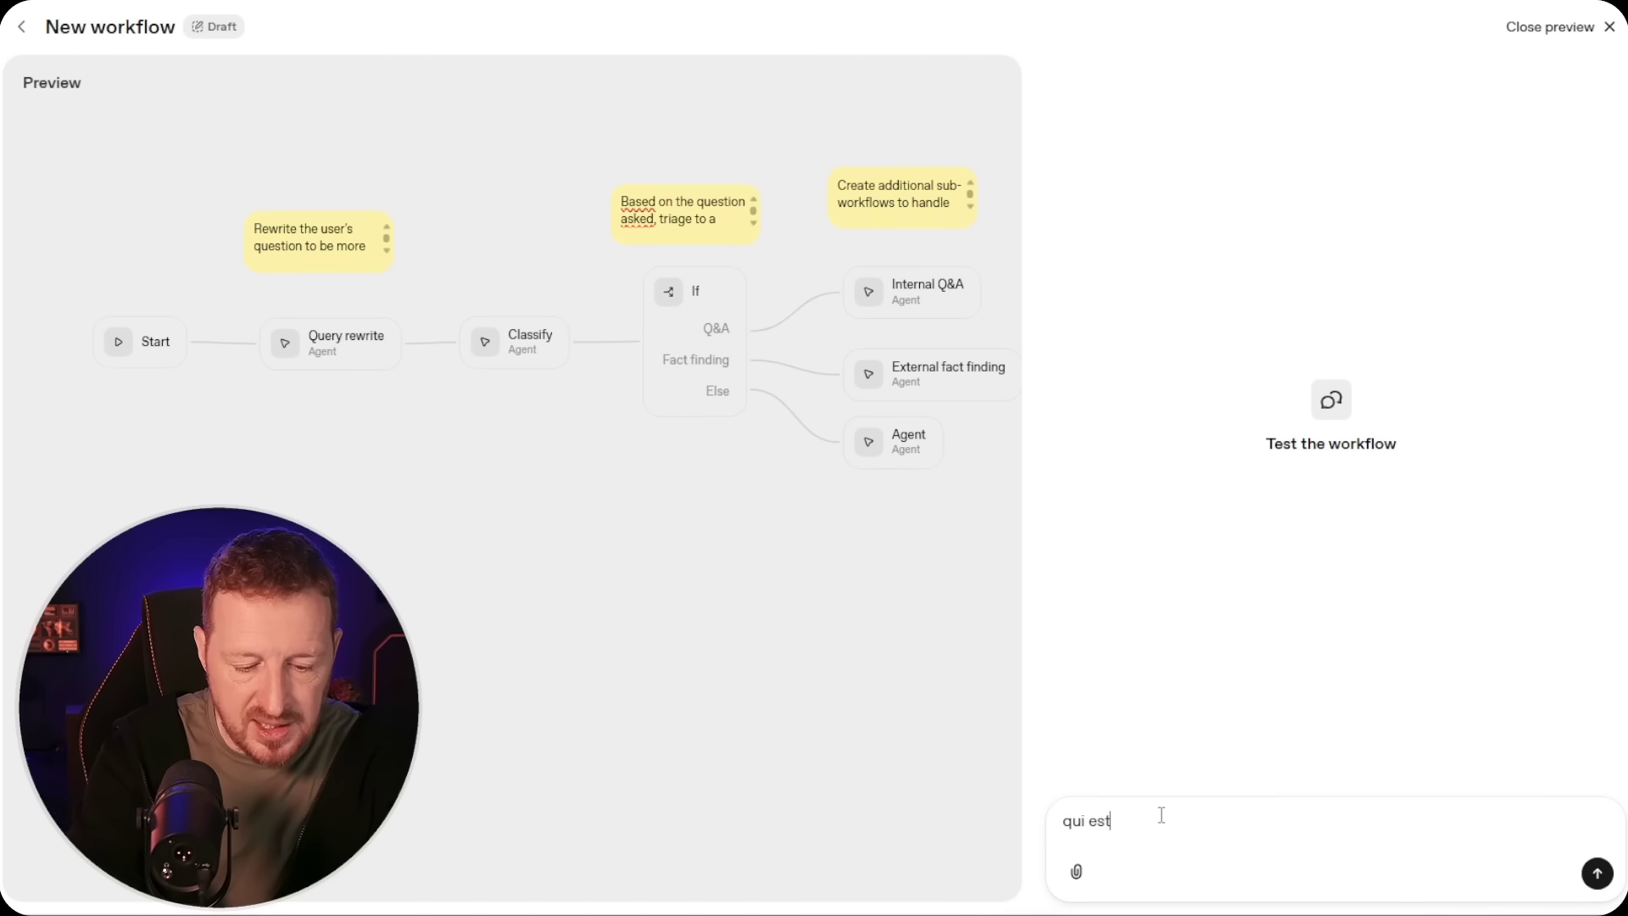
pyautogui.write(' actuellement,')
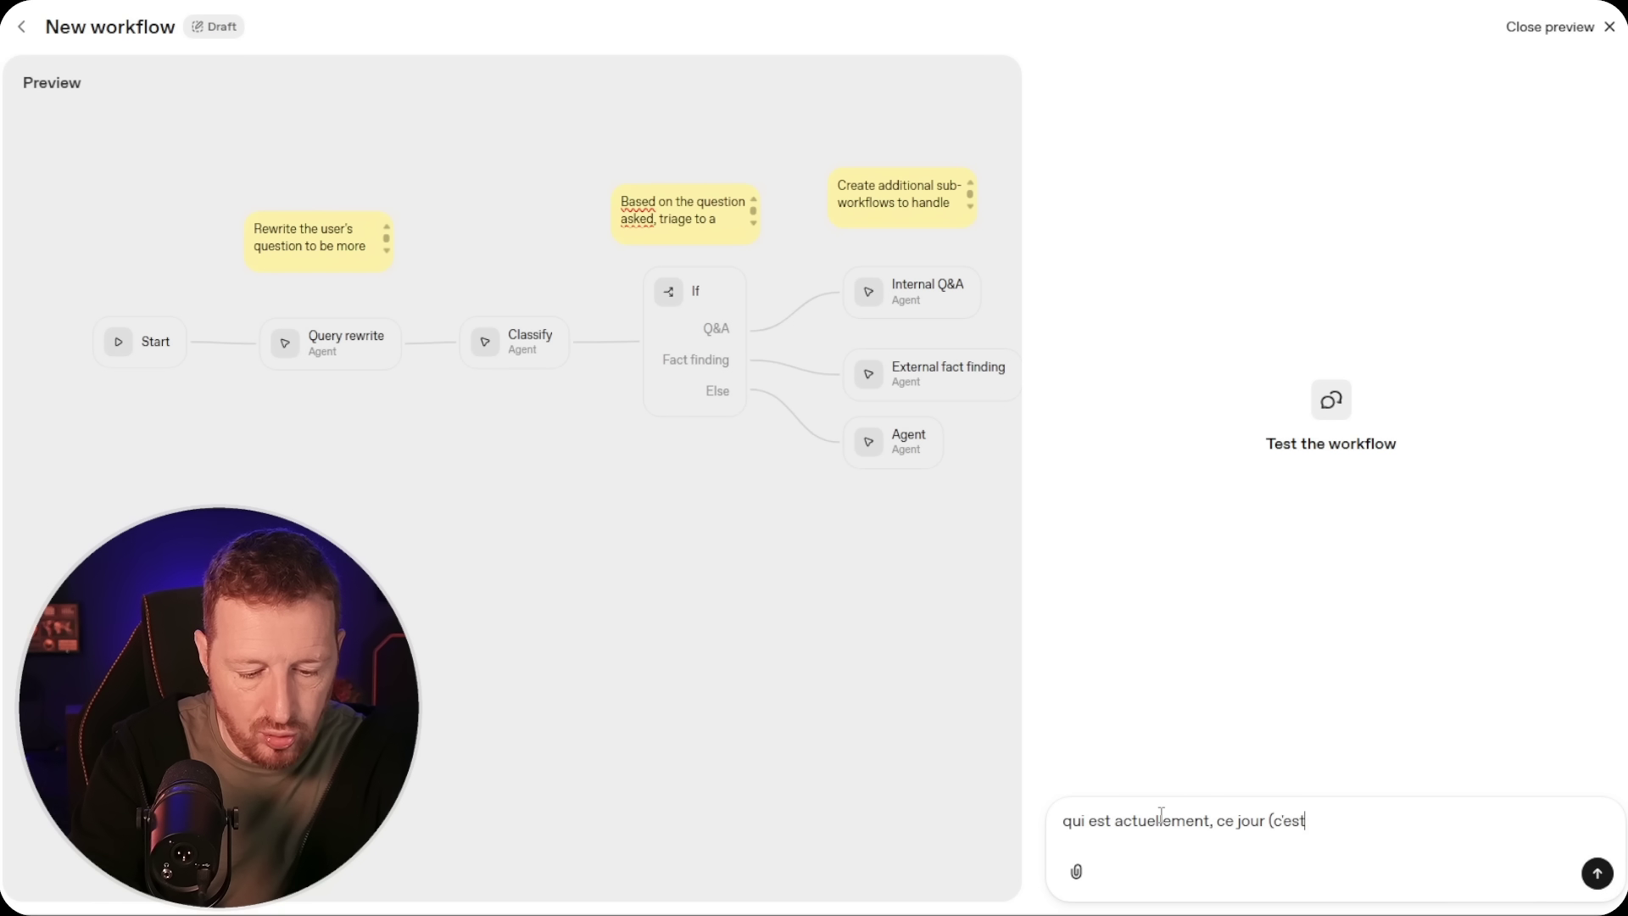
pyautogui.write("ce jour (c'est reulou ça c")
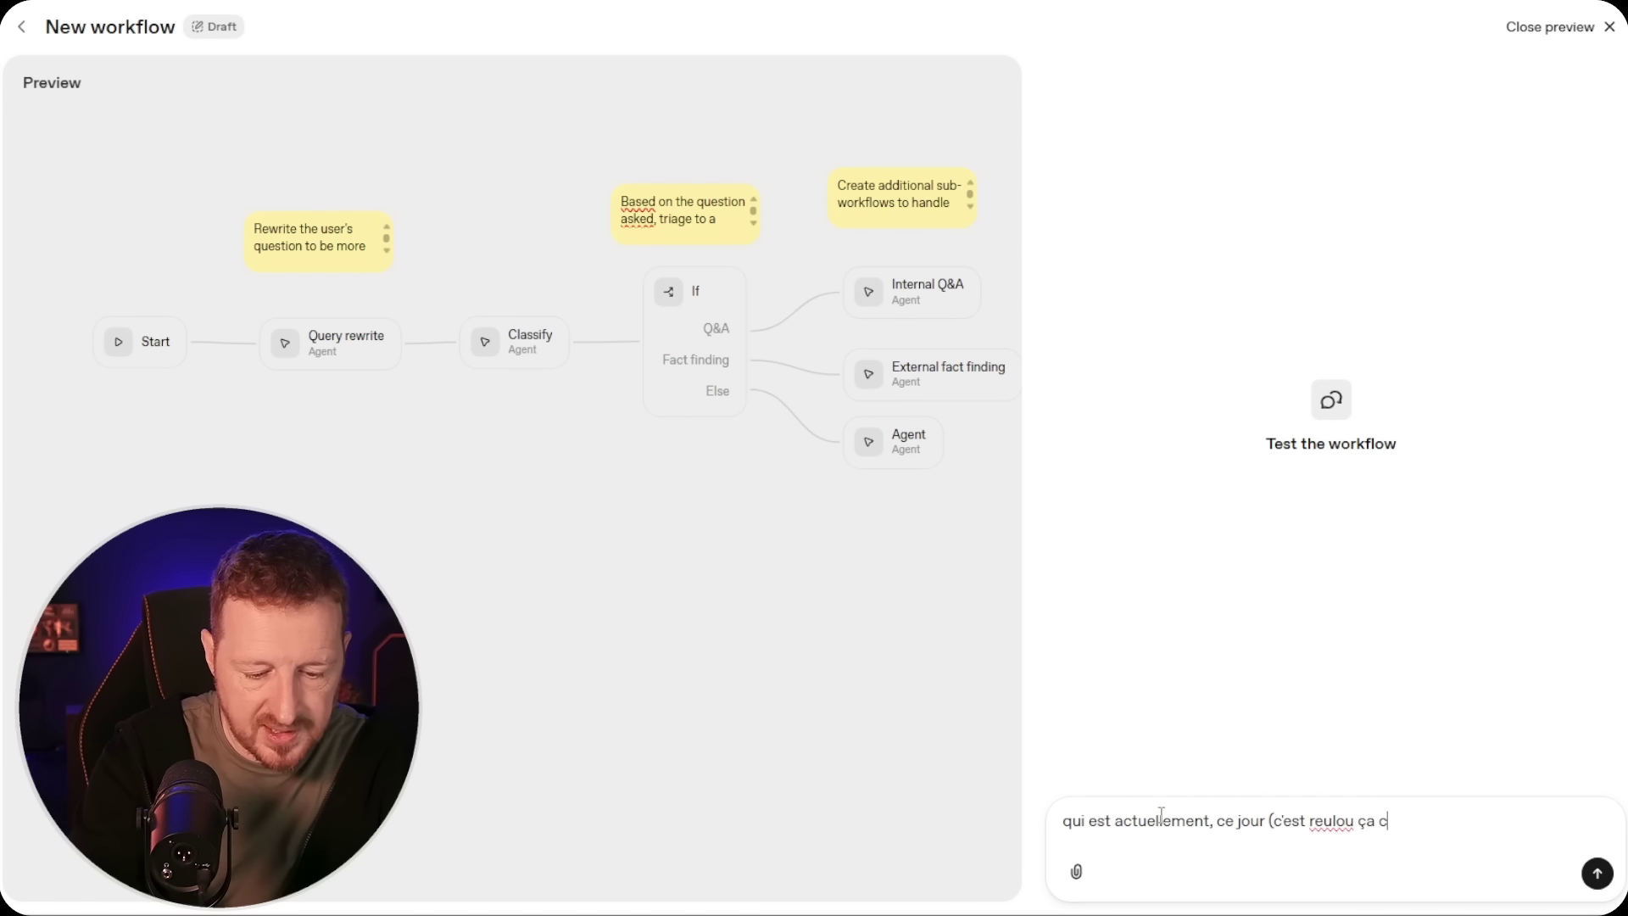
pyautogui.write('hange tout le temps')
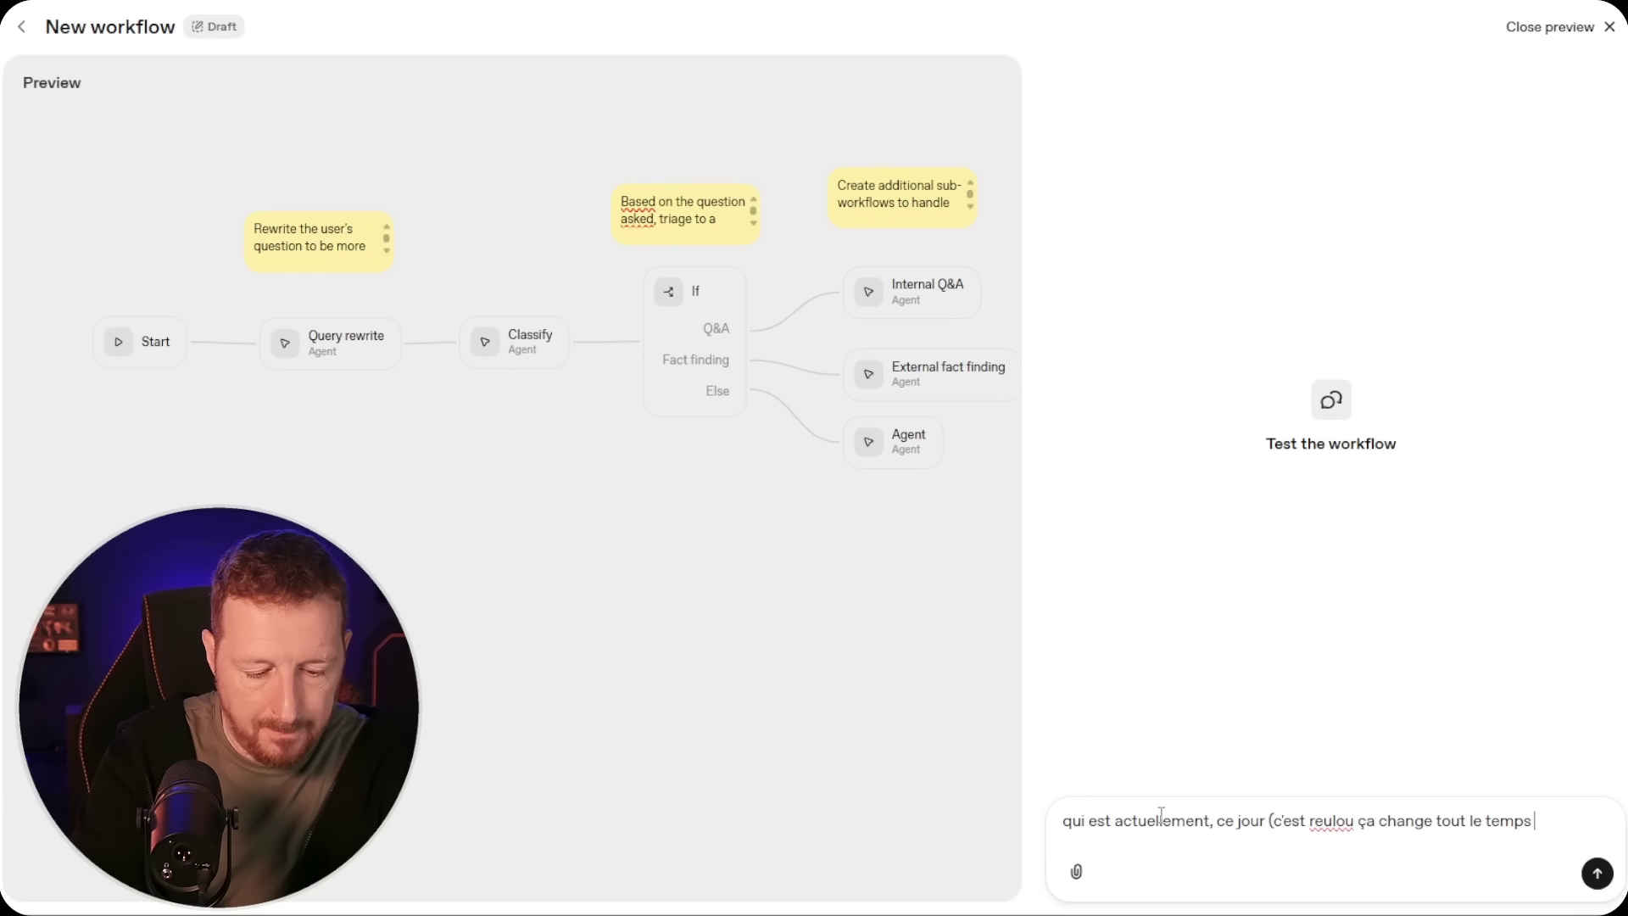
pyautogui.write(' en ee moment')
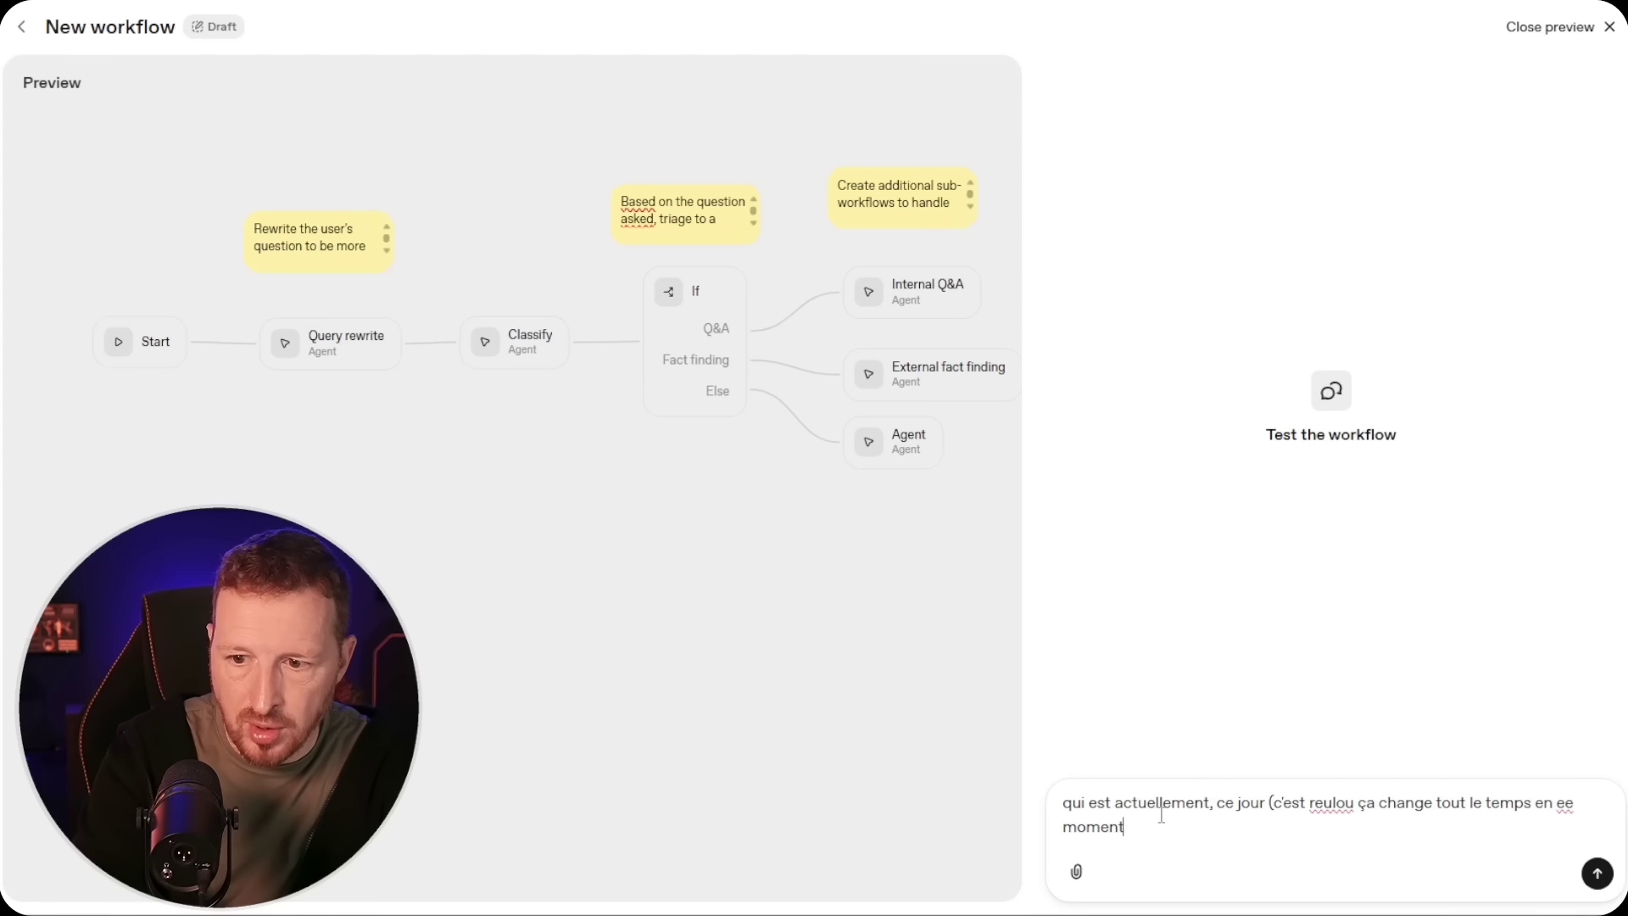
pyautogui.write('), le minist')
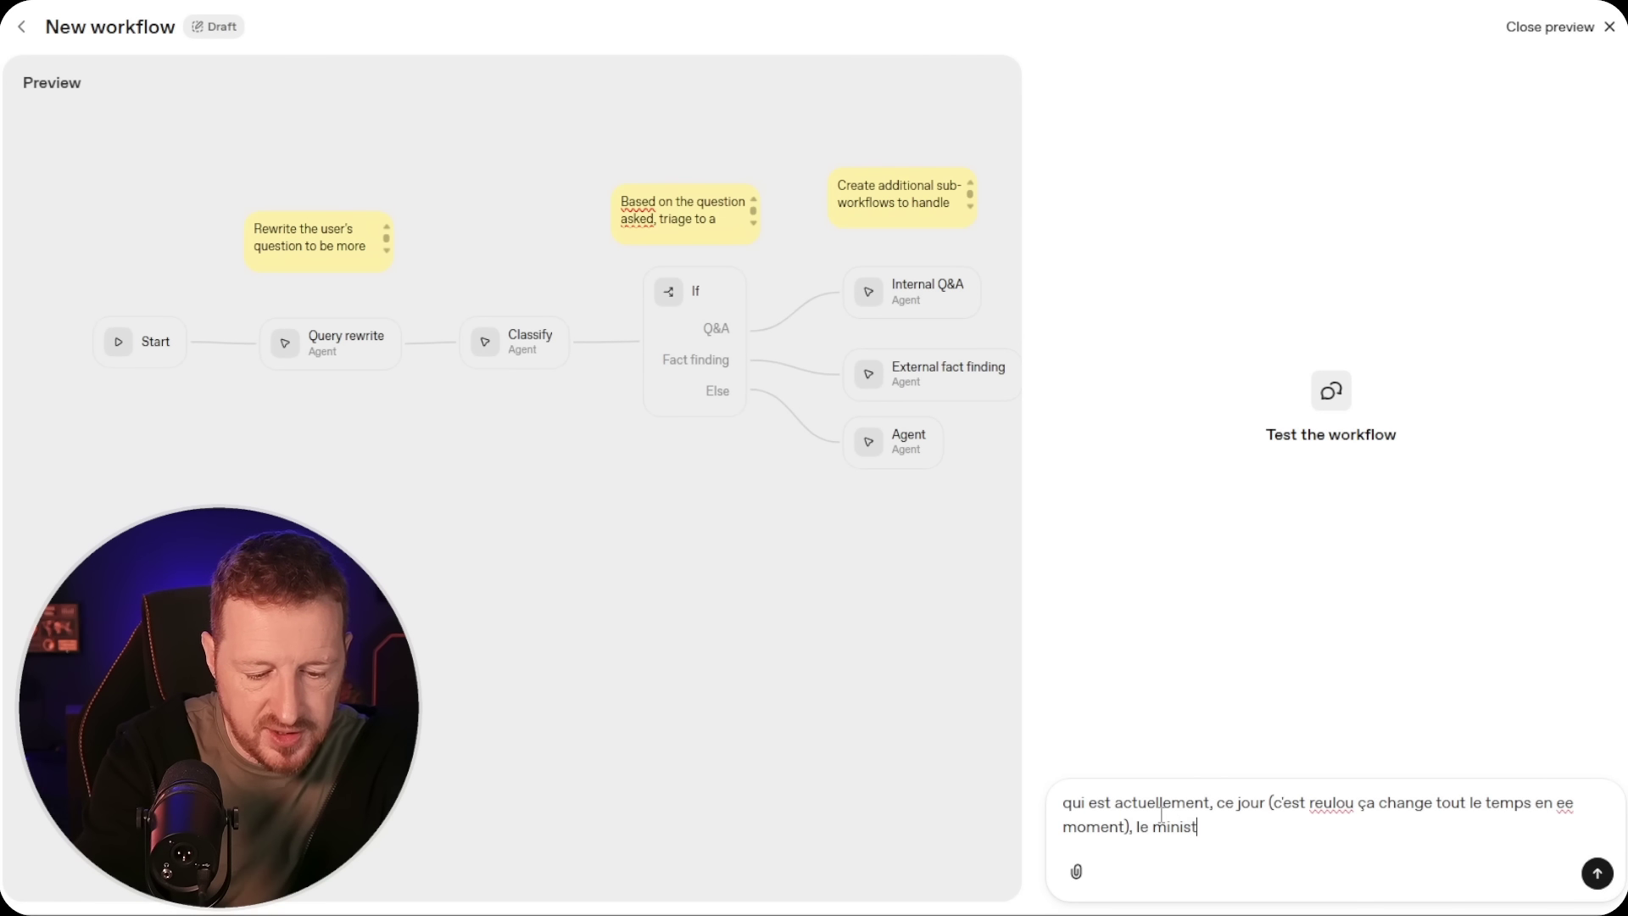
pyautogui.write('re en charge de l')
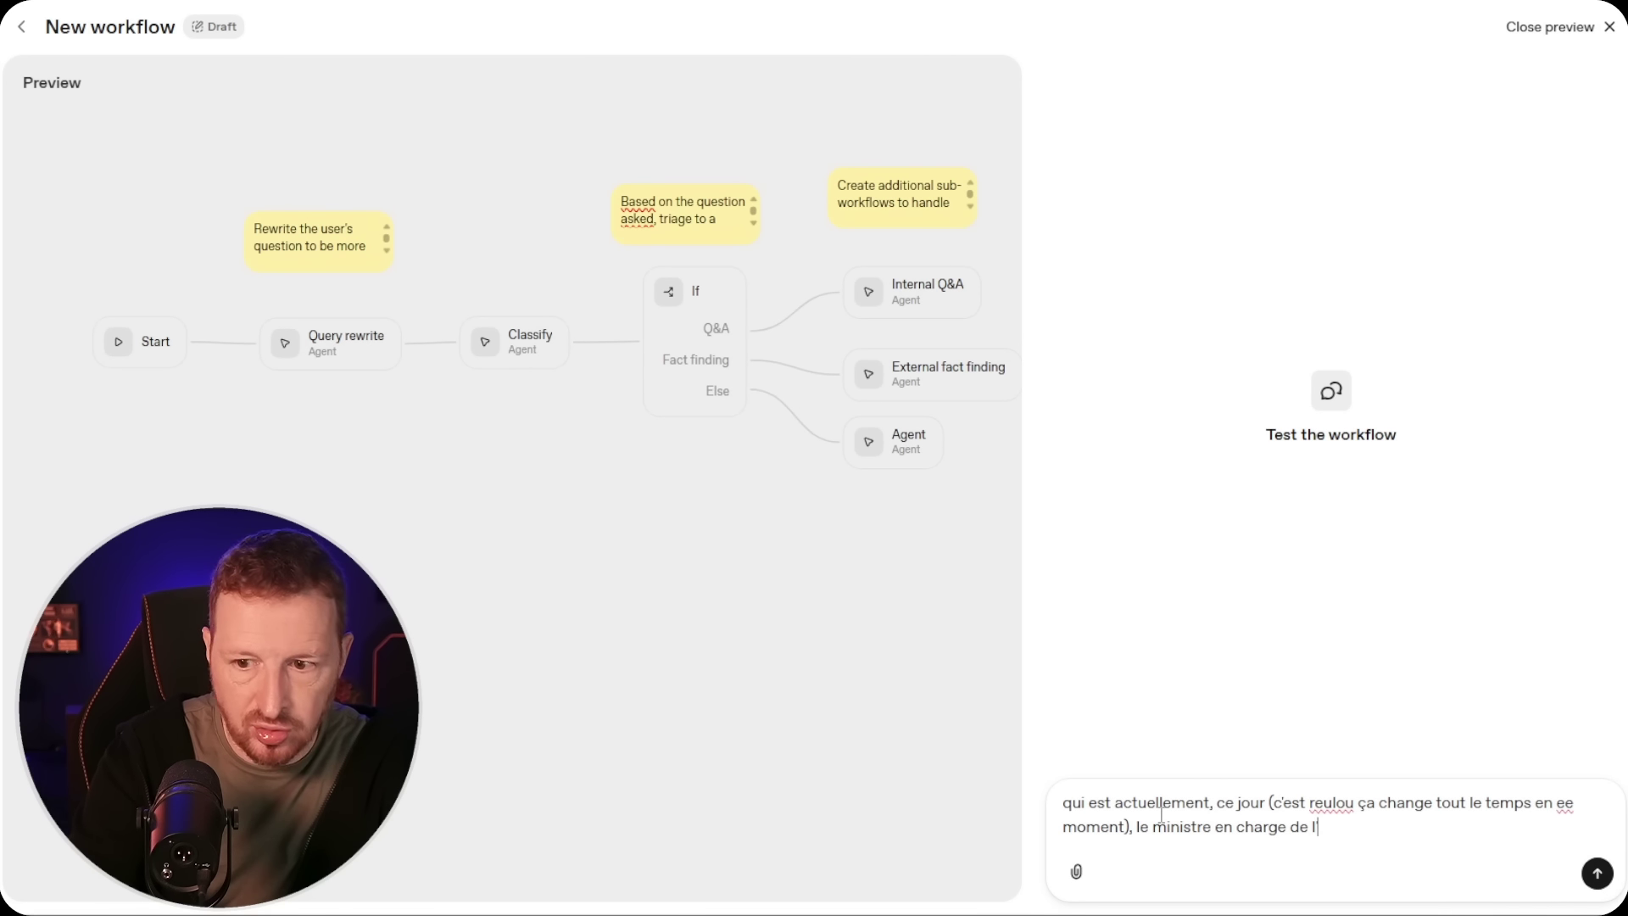
pyautogui.write("'IA en France?")
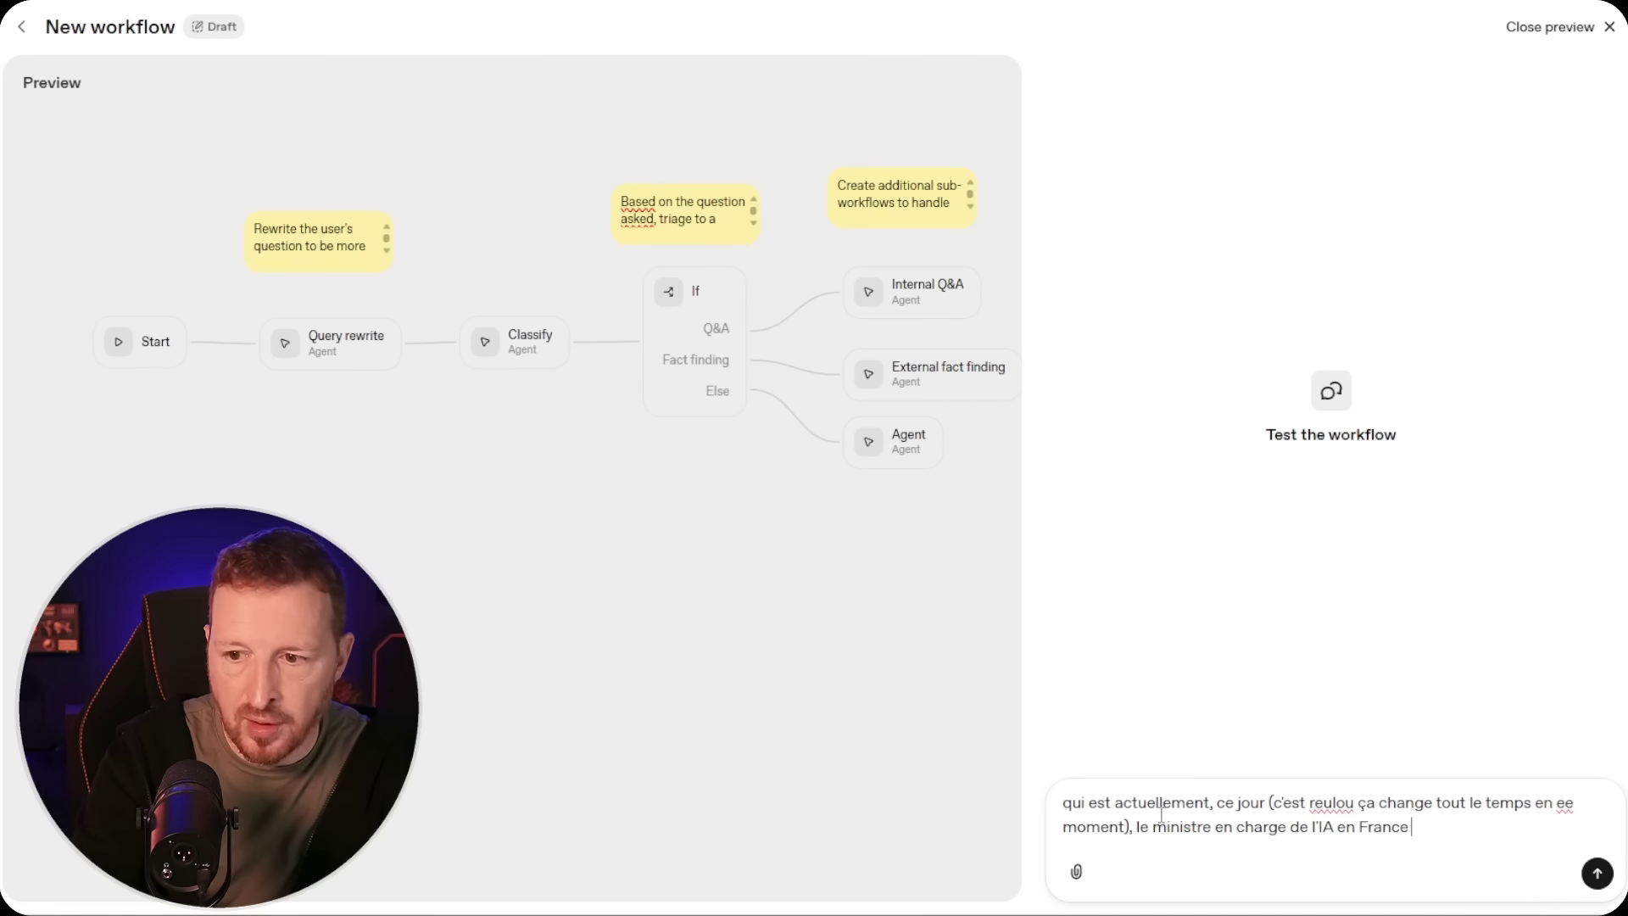
pyautogui.press('Return')
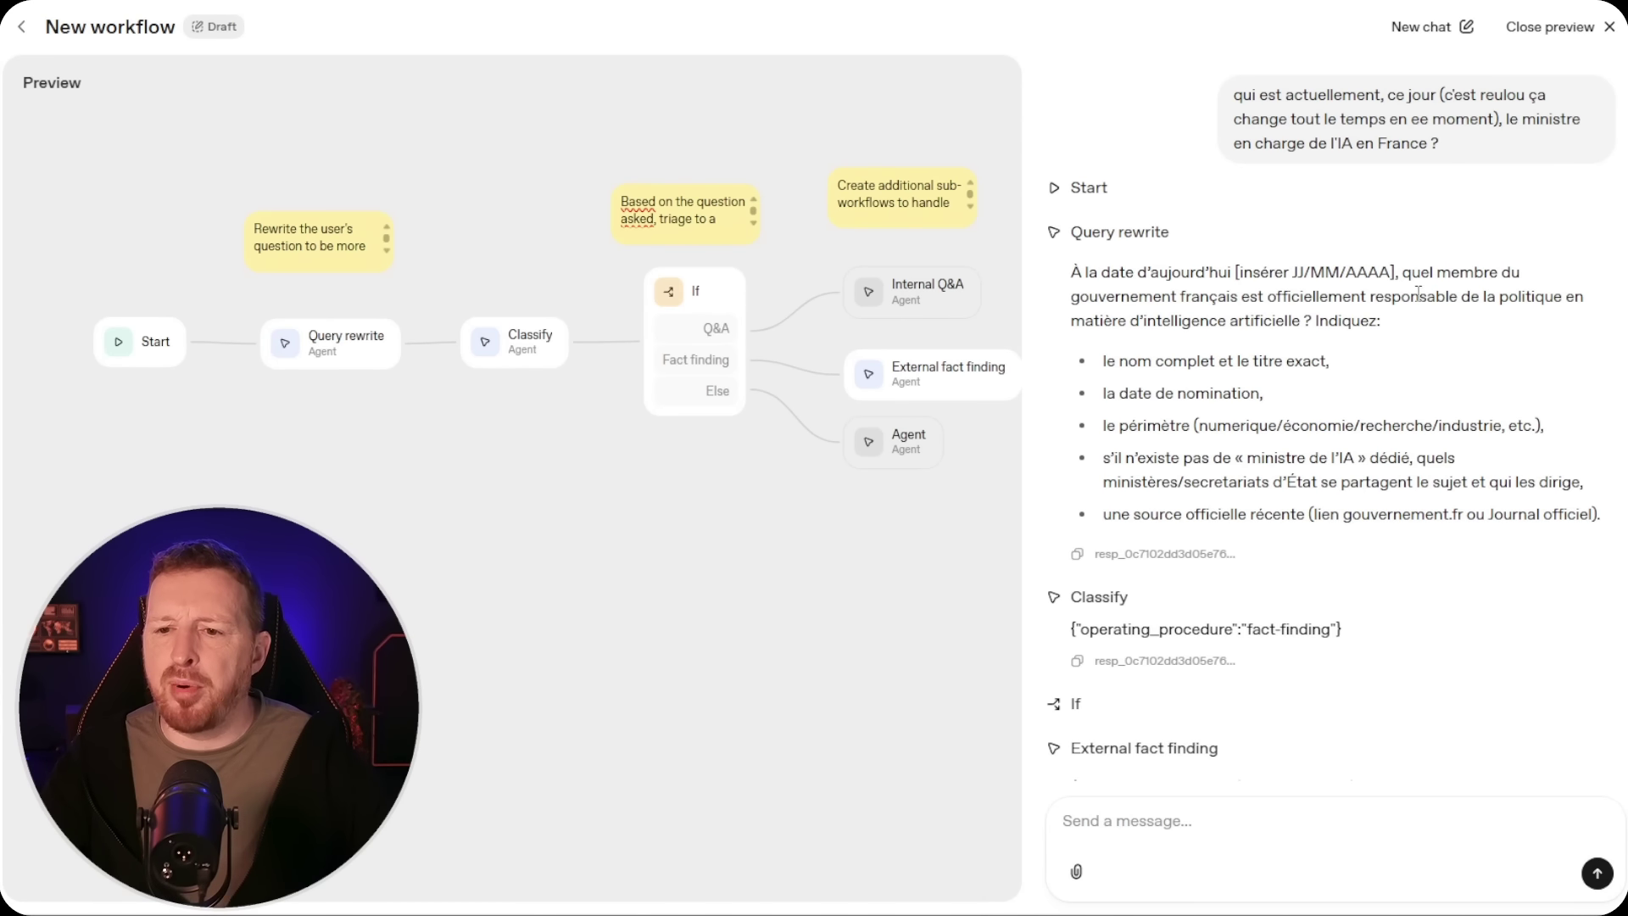
pyautogui.scroll(-5, 1283, 456)
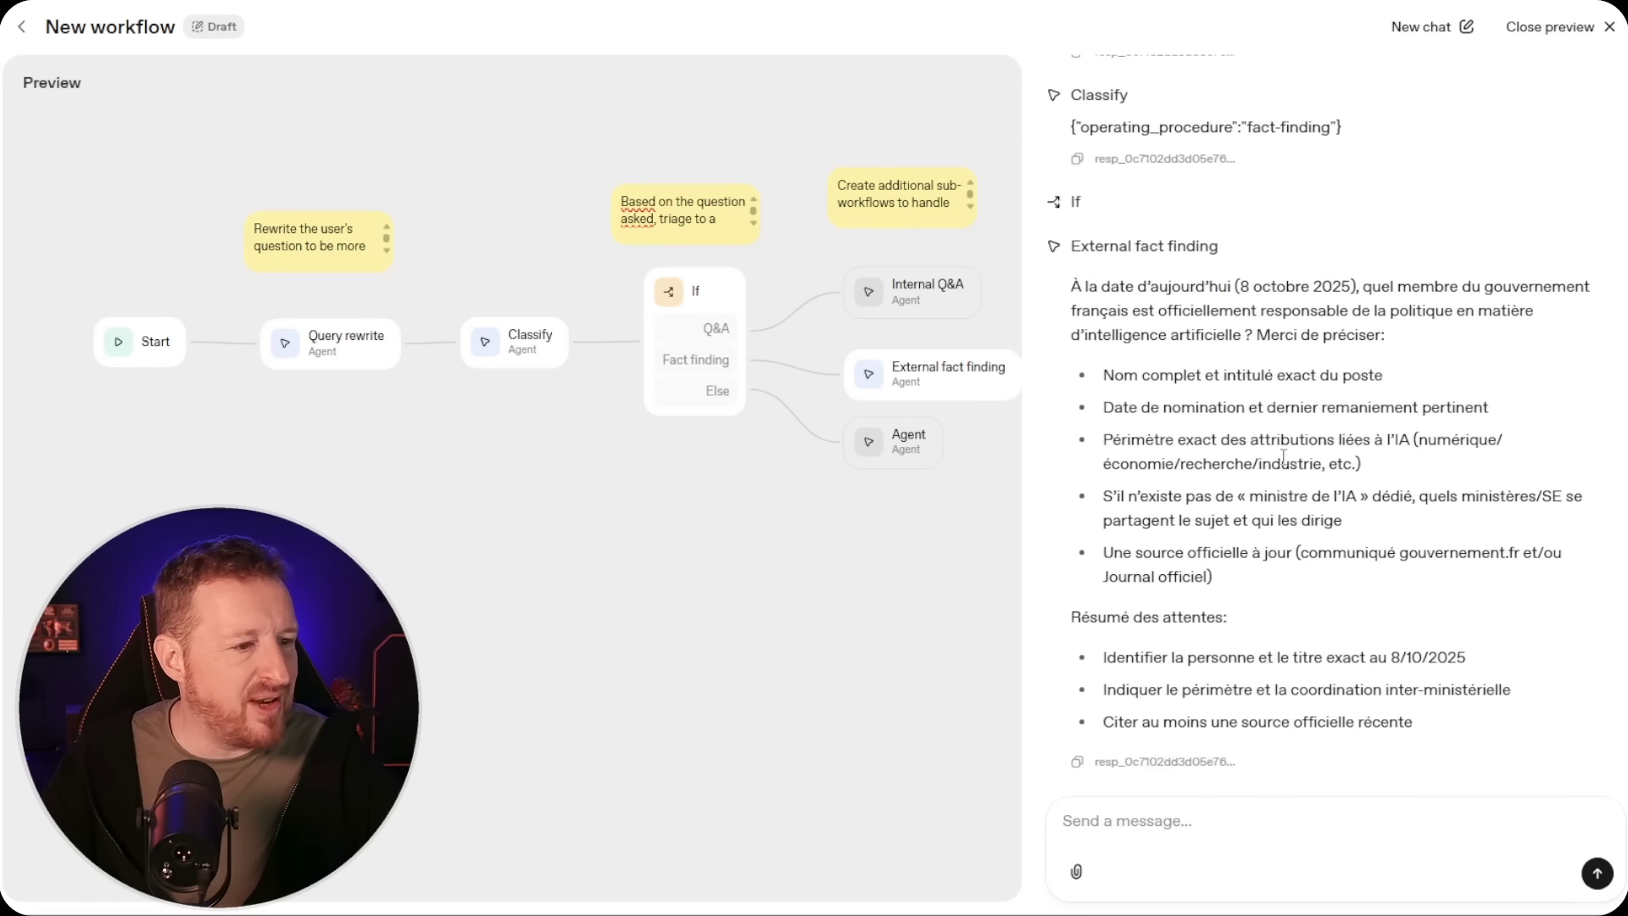
pyautogui.scroll(5, 1284, 456)
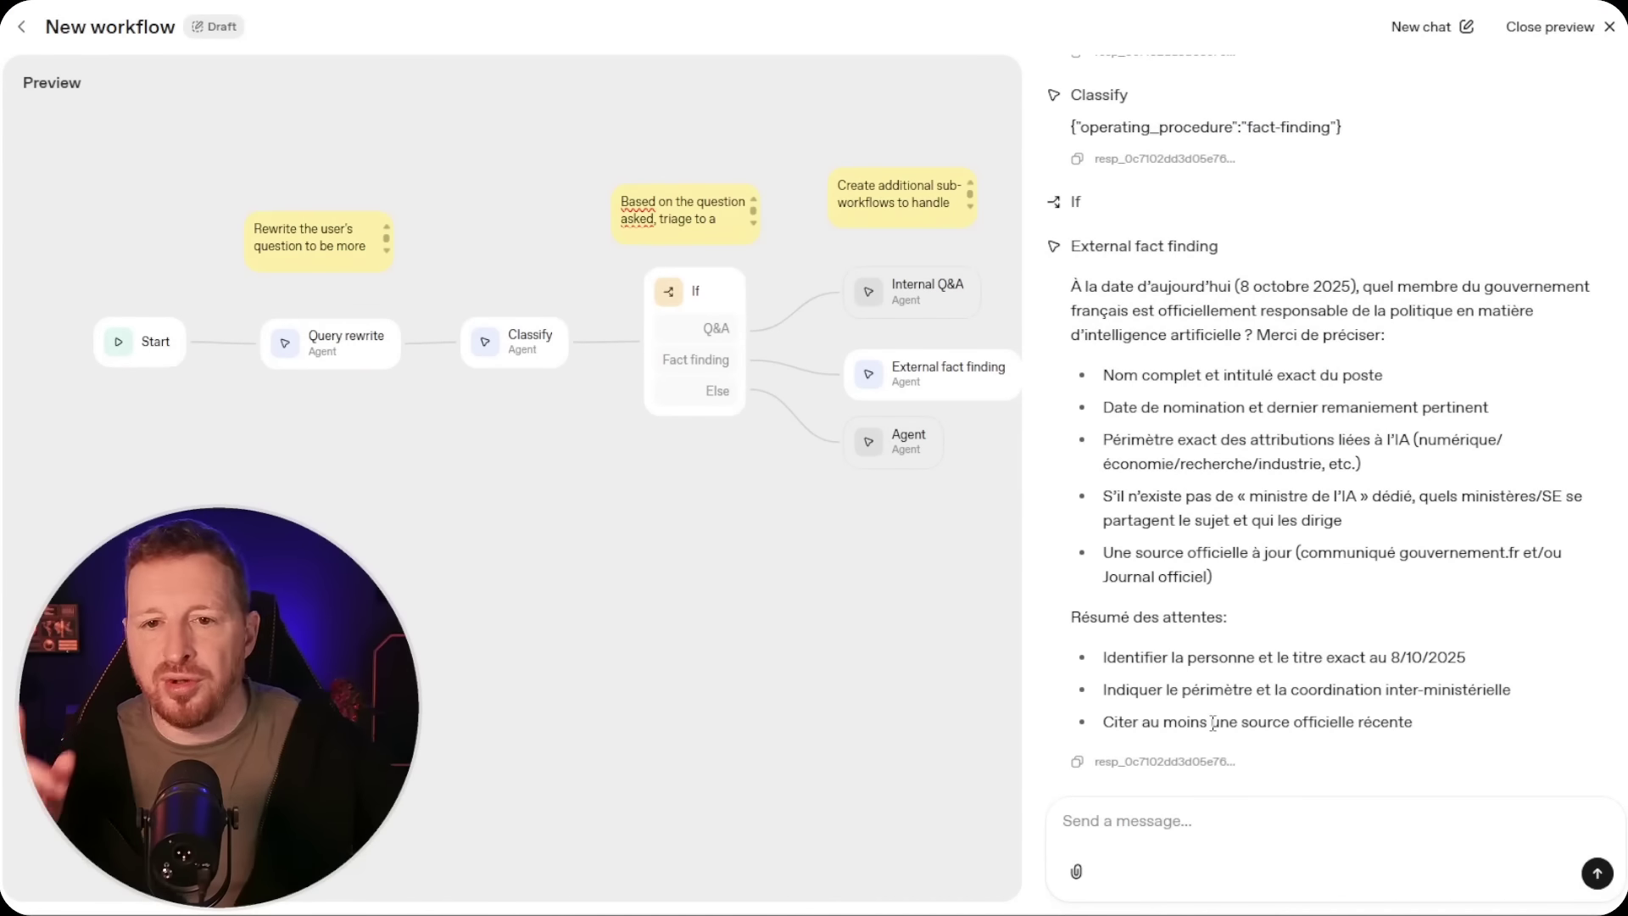
# Leave the preview and permanently delete the workflow created from the Internal knowledge assistant template
pyautogui.click(16, 30)
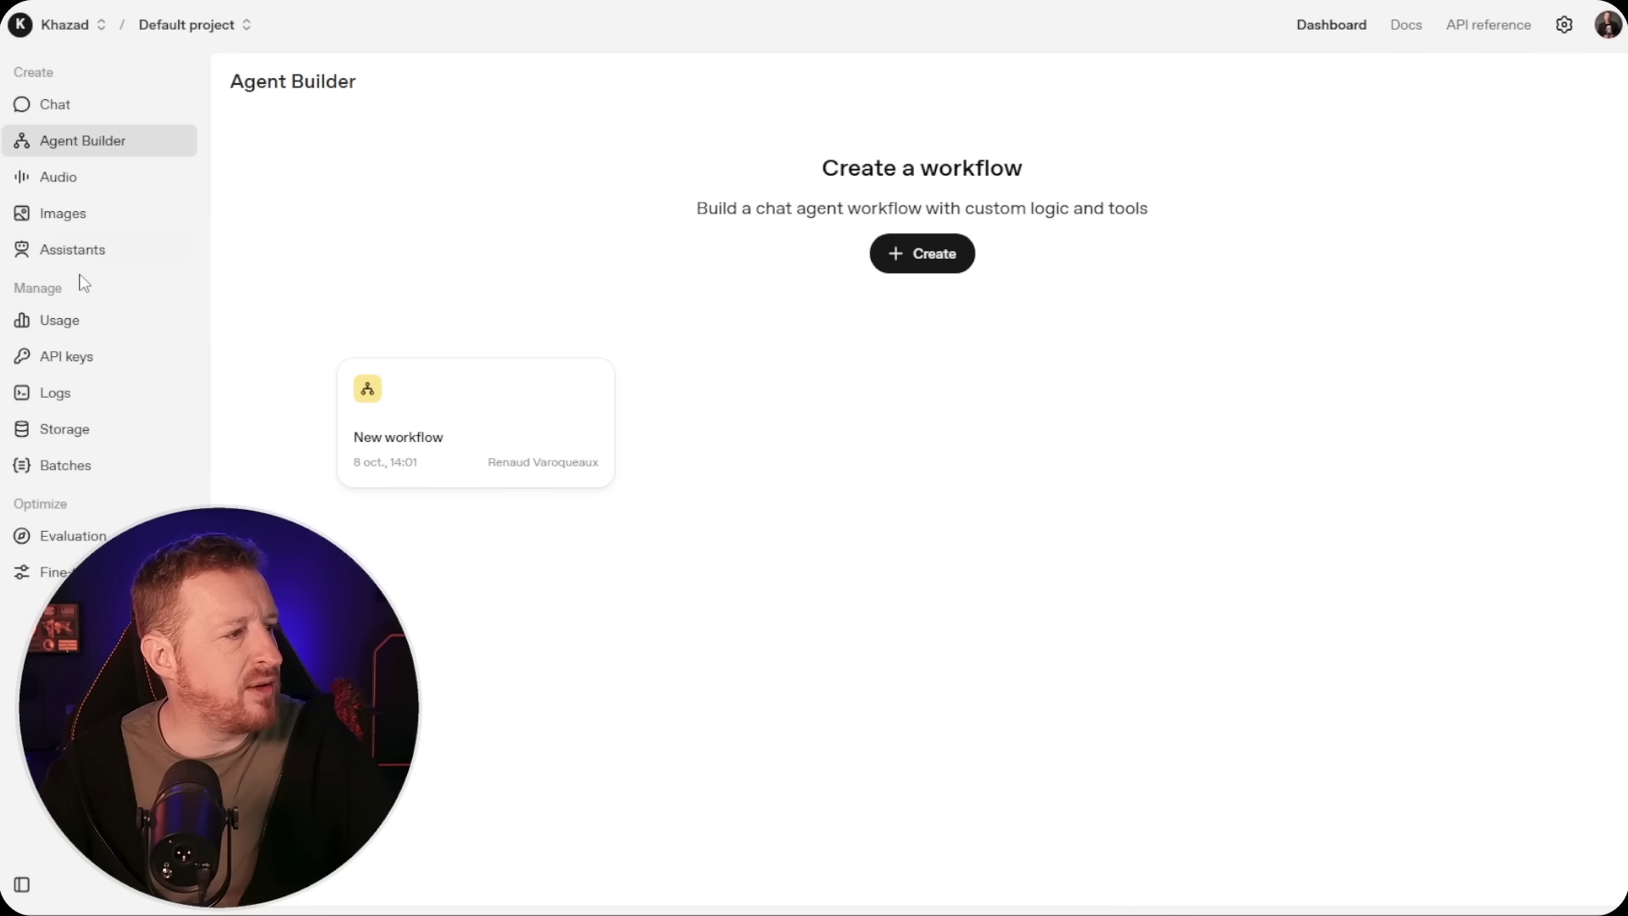
pyautogui.click(468, 458)
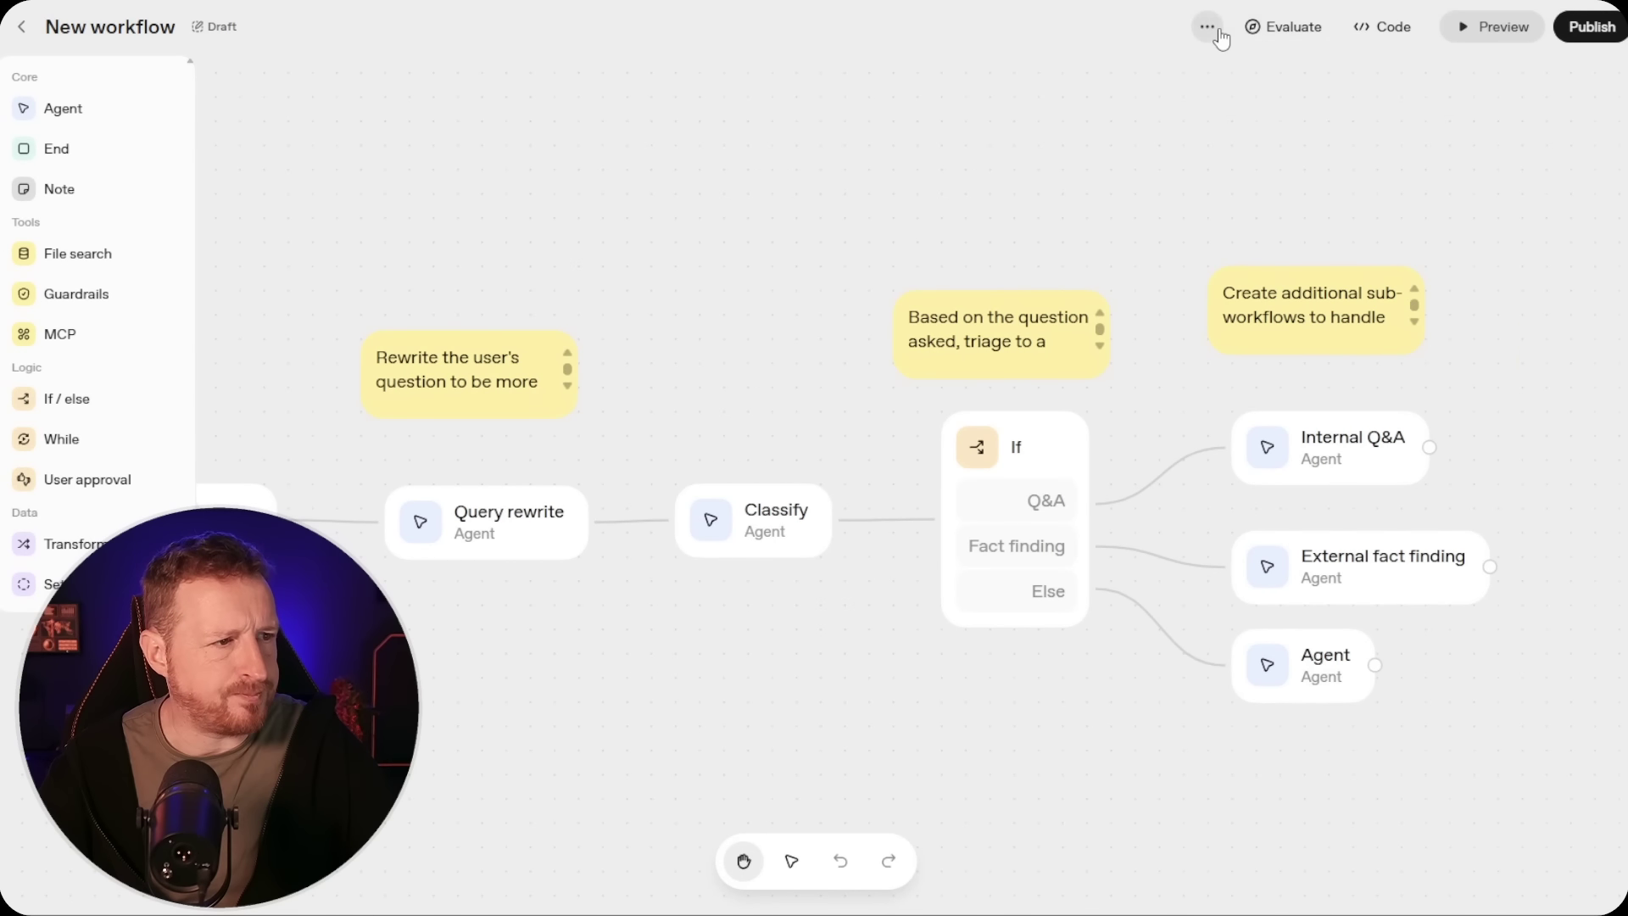
pyautogui.click(1208, 29)
pyautogui.click(1203, 134)
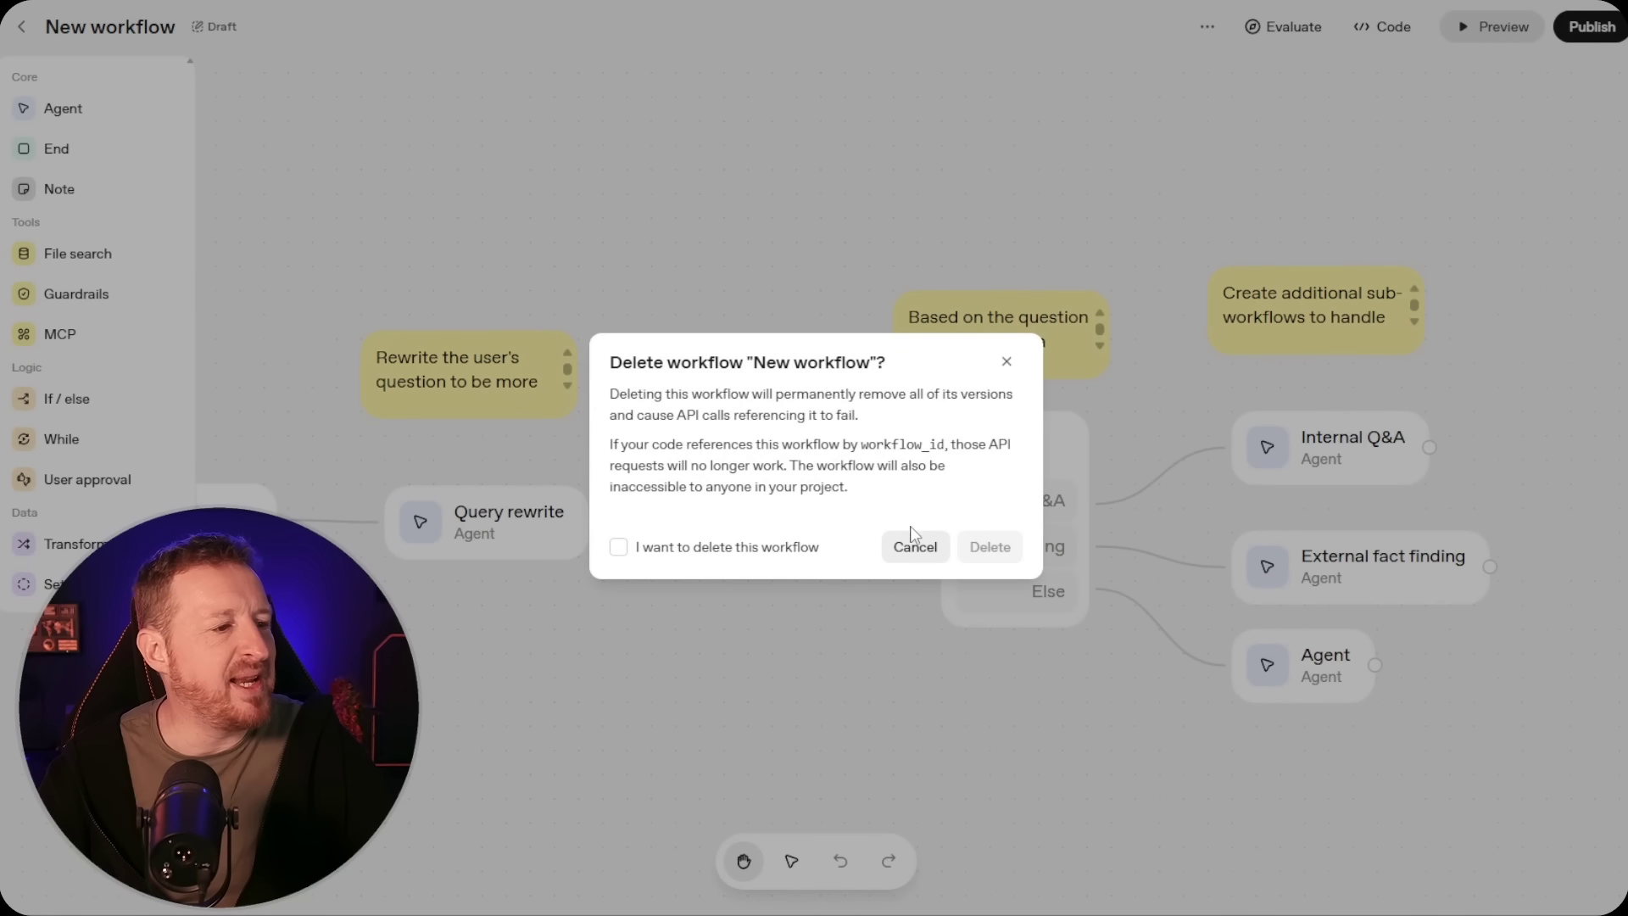
pyautogui.click(678, 547)
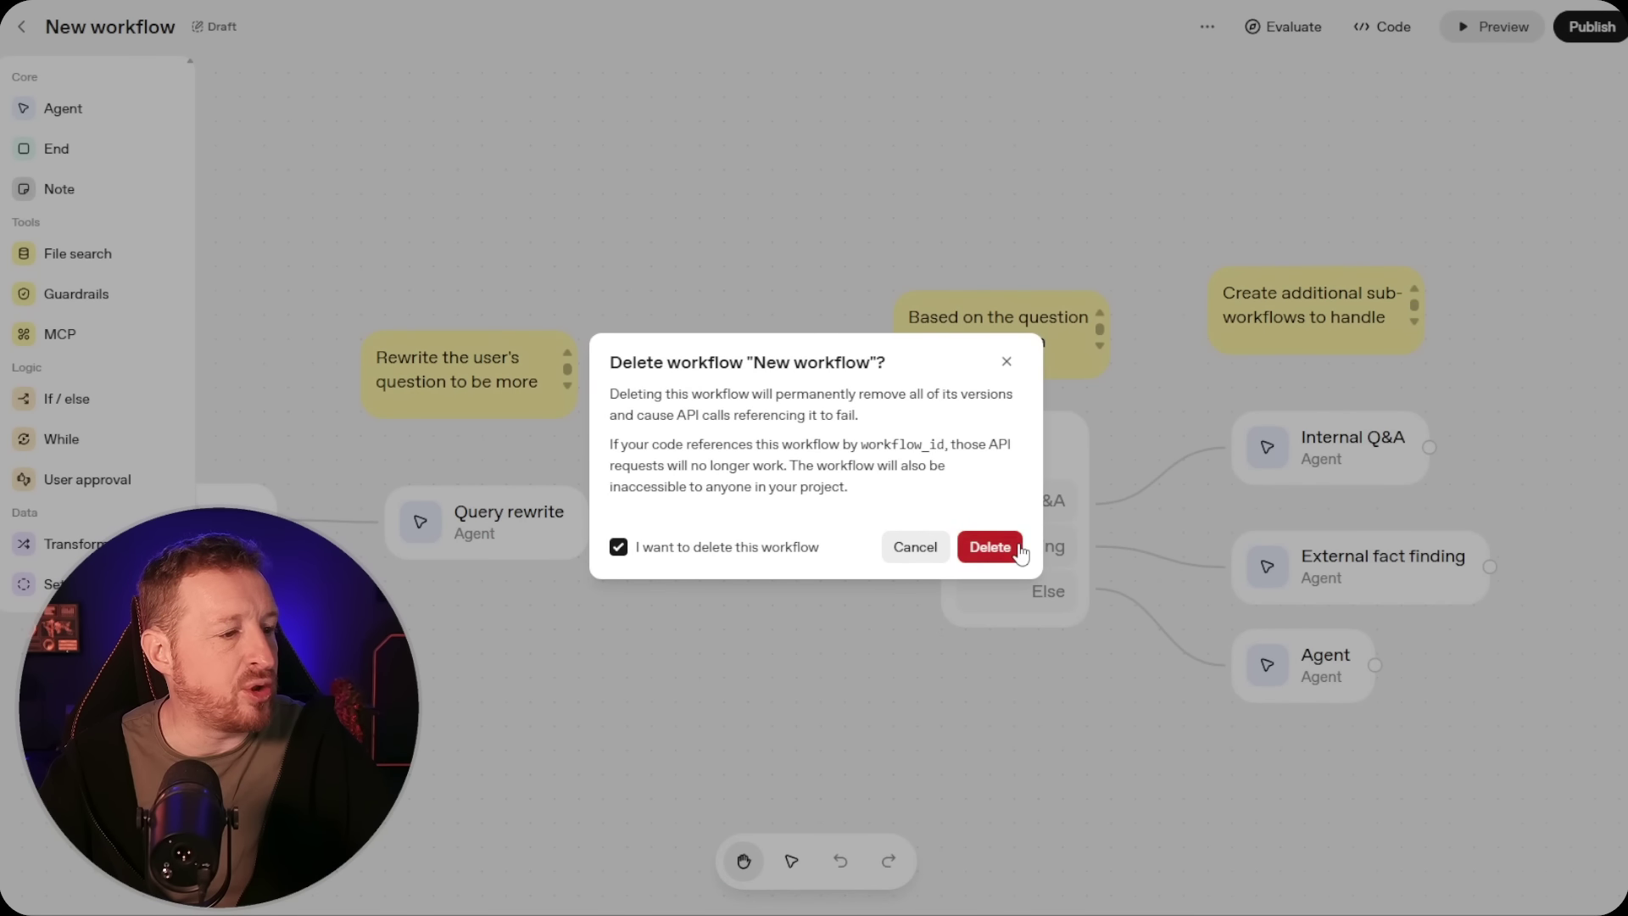
pyautogui.click(989, 546)
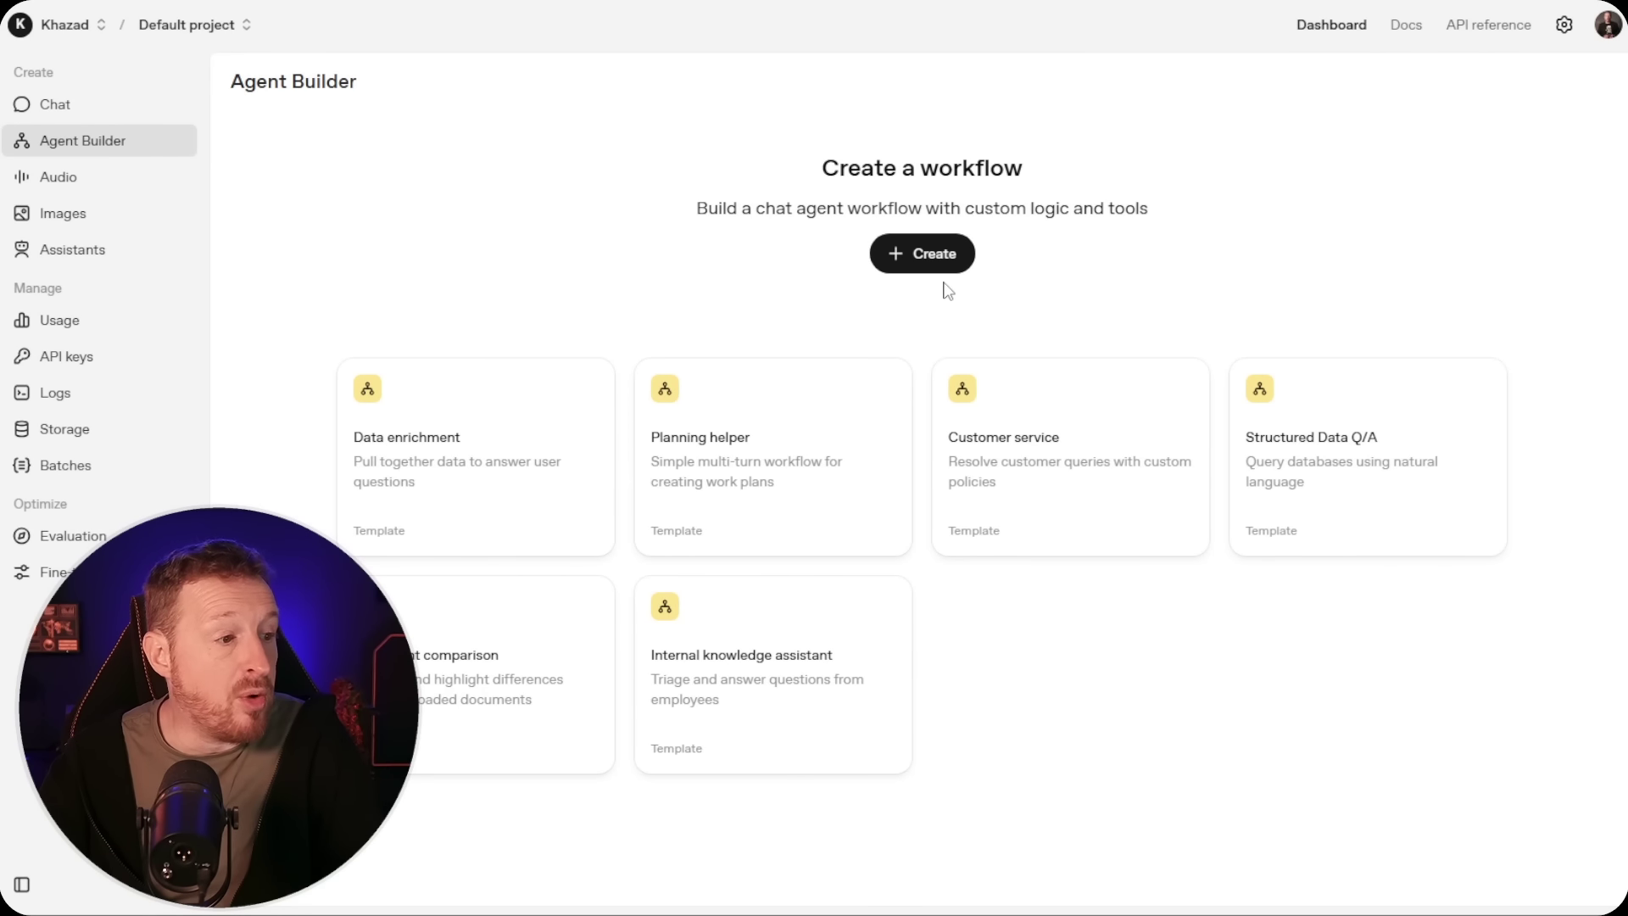
# Open the Structured Data Q/A template with its Start, Guardrails and Select domain nodes in view
pyautogui.click(772, 443)
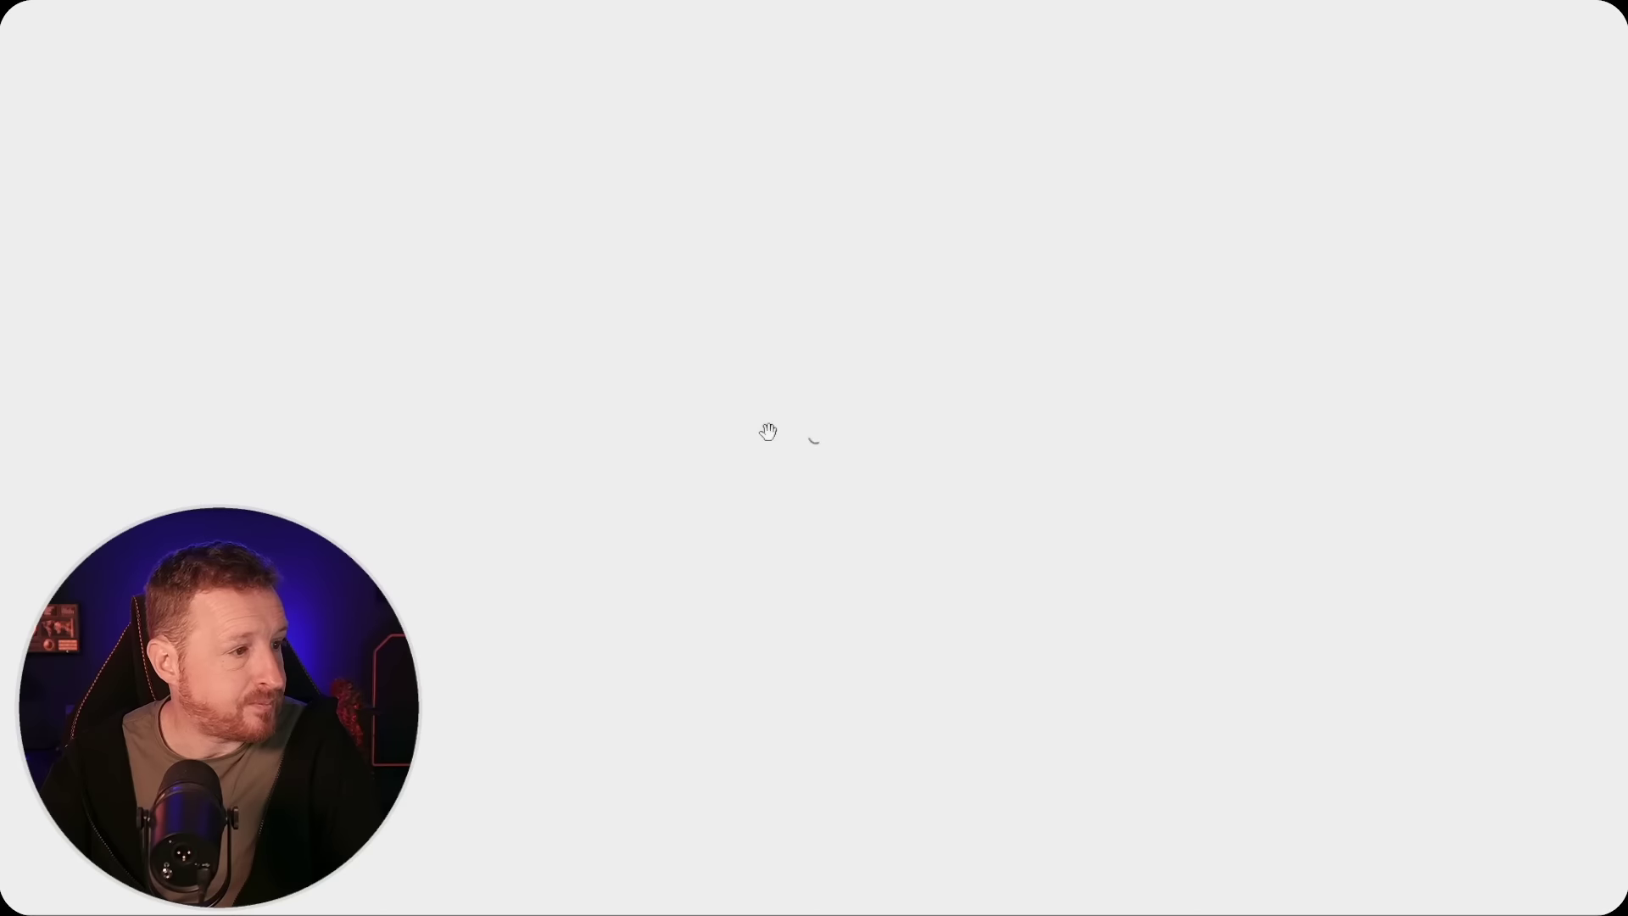
pyautogui.click(21, 34)
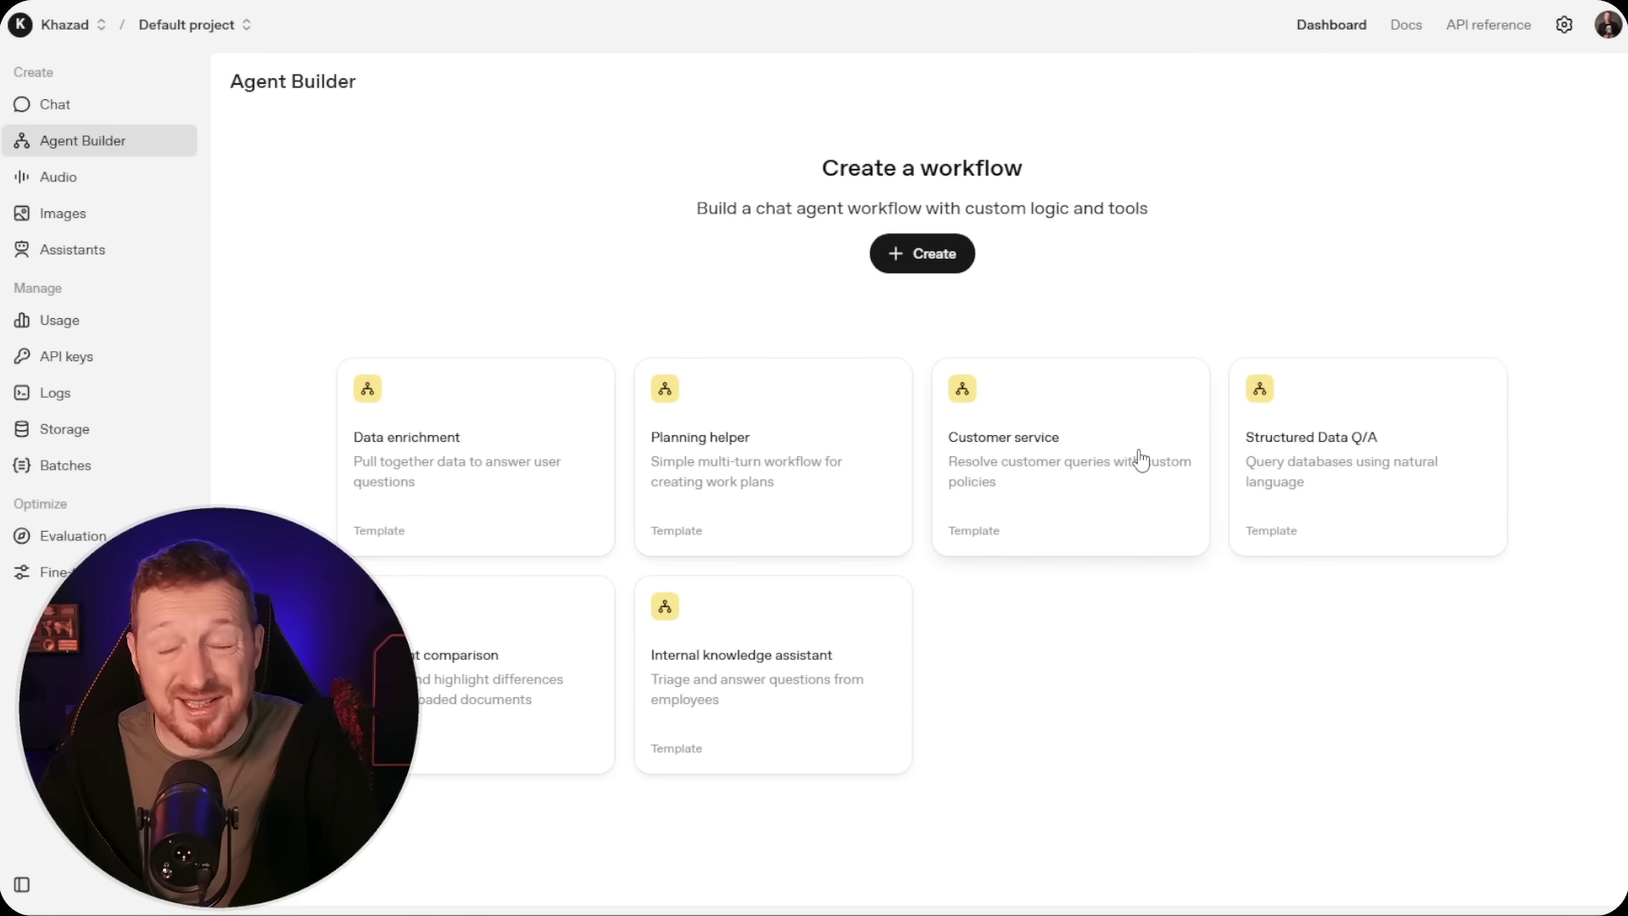
pyautogui.click(1289, 446)
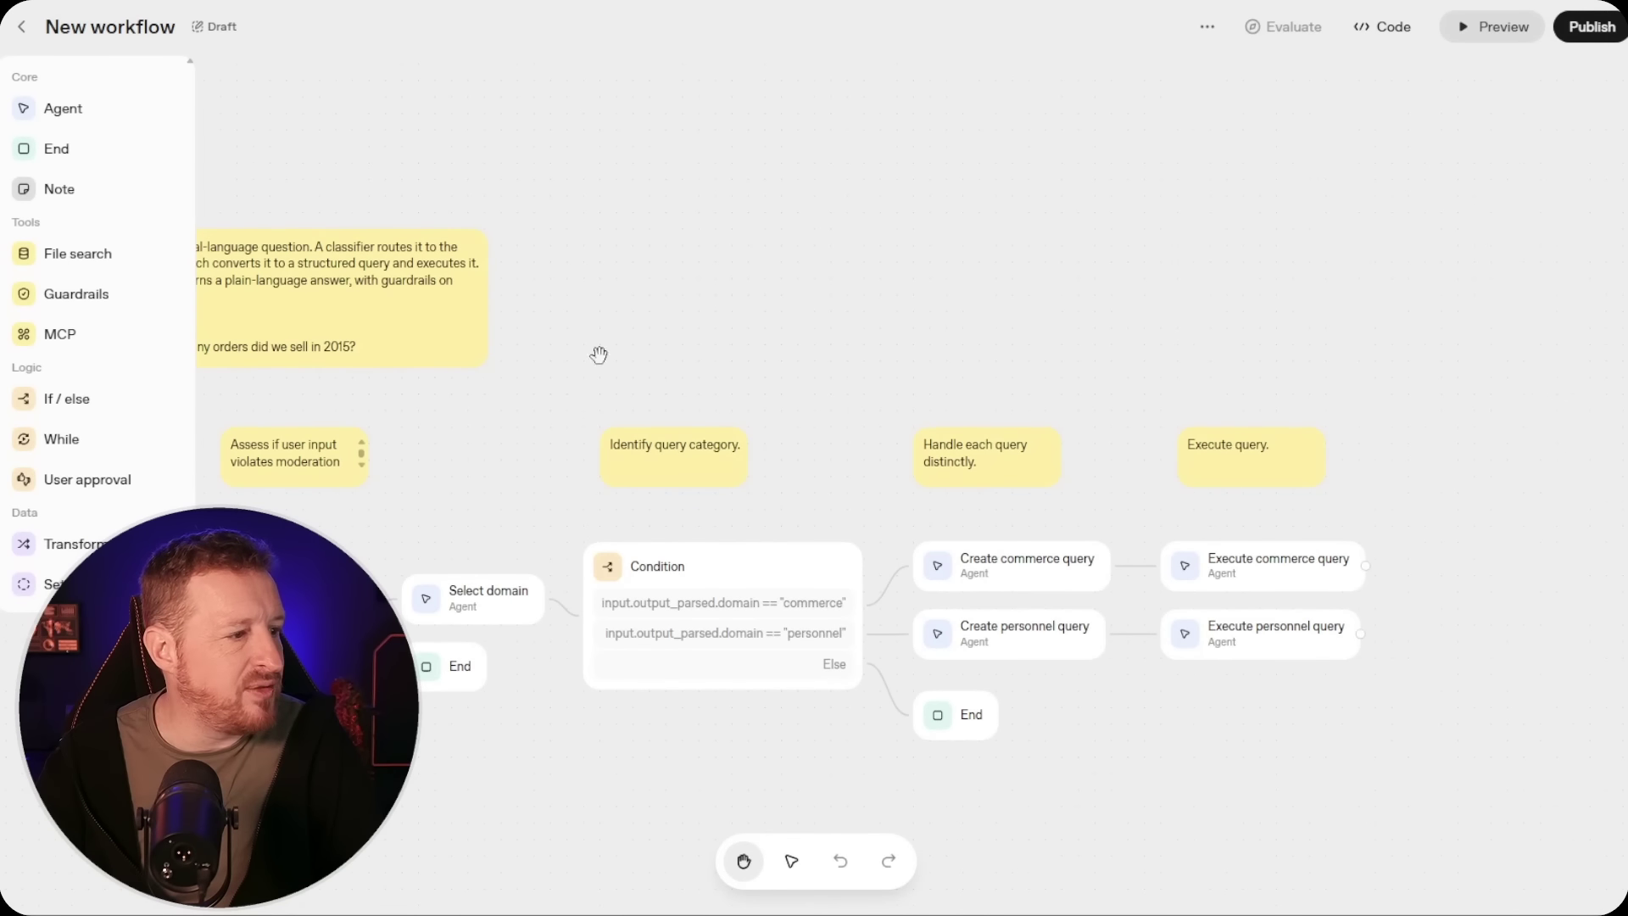
pyautogui.moveTo(870, 273); pyautogui.dragTo(1301, 74)
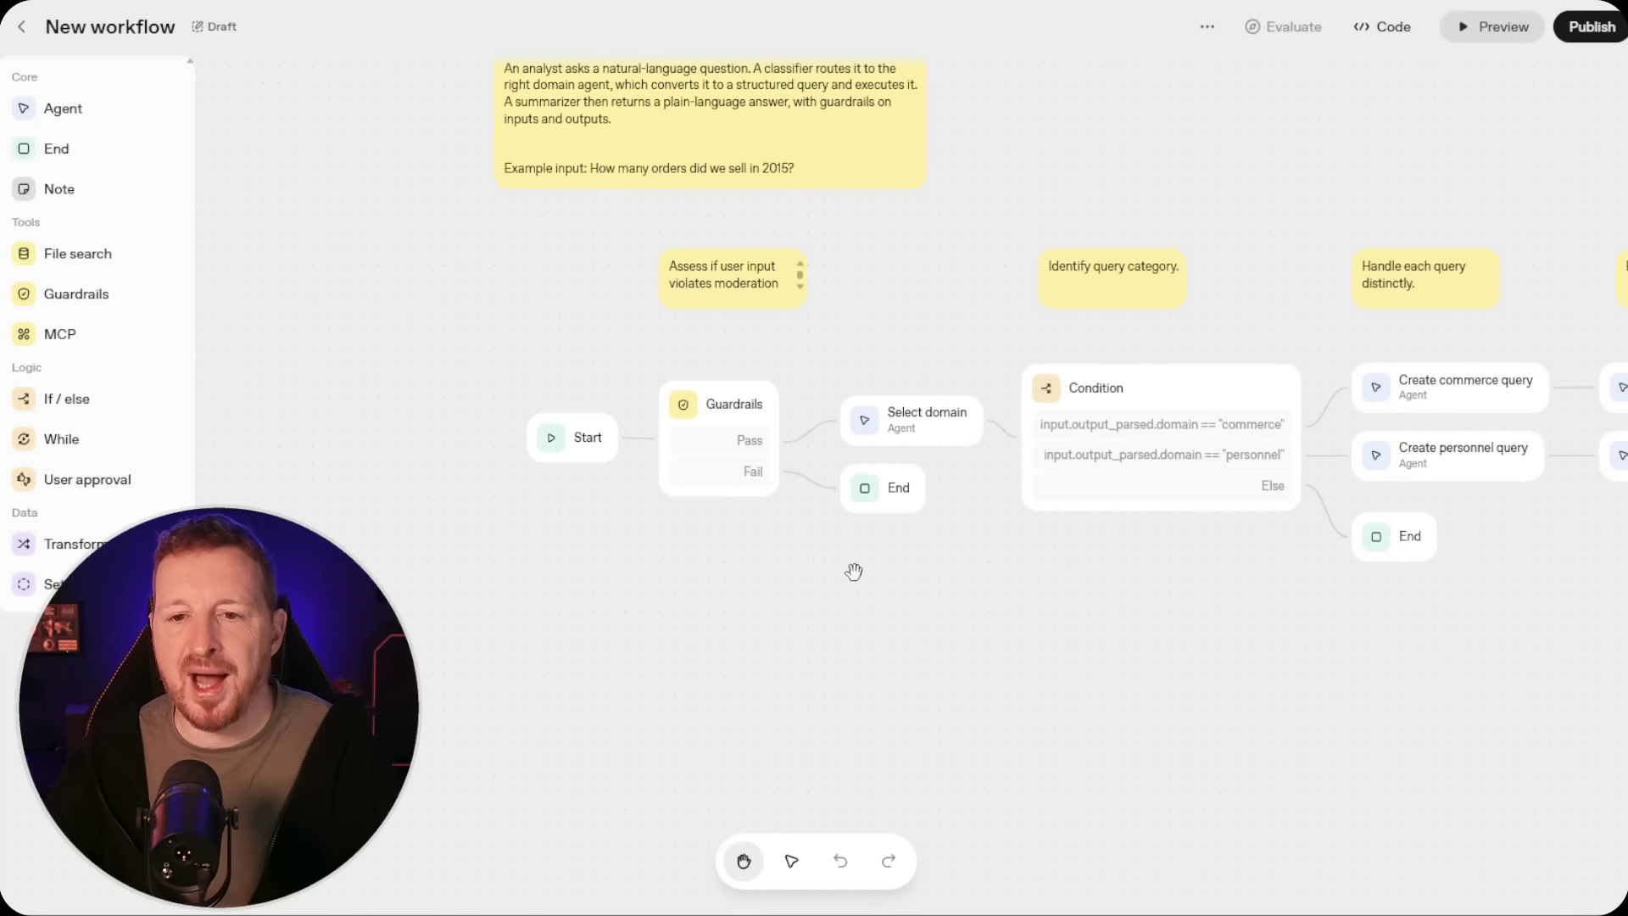
pyautogui.scroll(3, 848, 570)
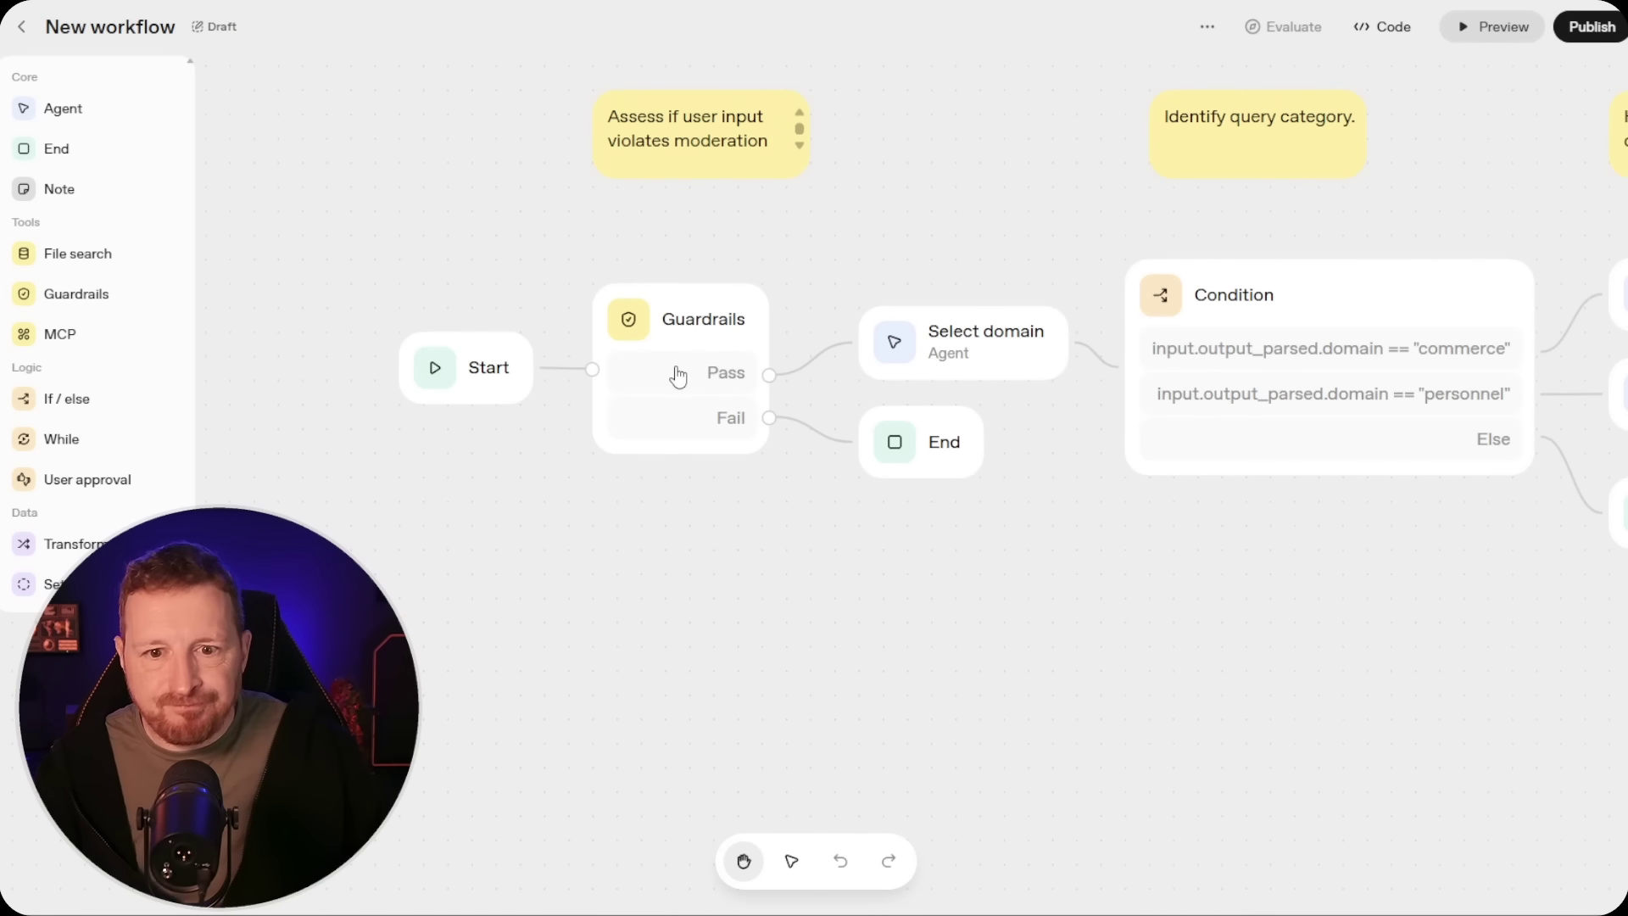
# Add the personally identifiable information check to the Guardrails node, with Person name and Email address also selected as detected entities
pyautogui.click(710, 316)
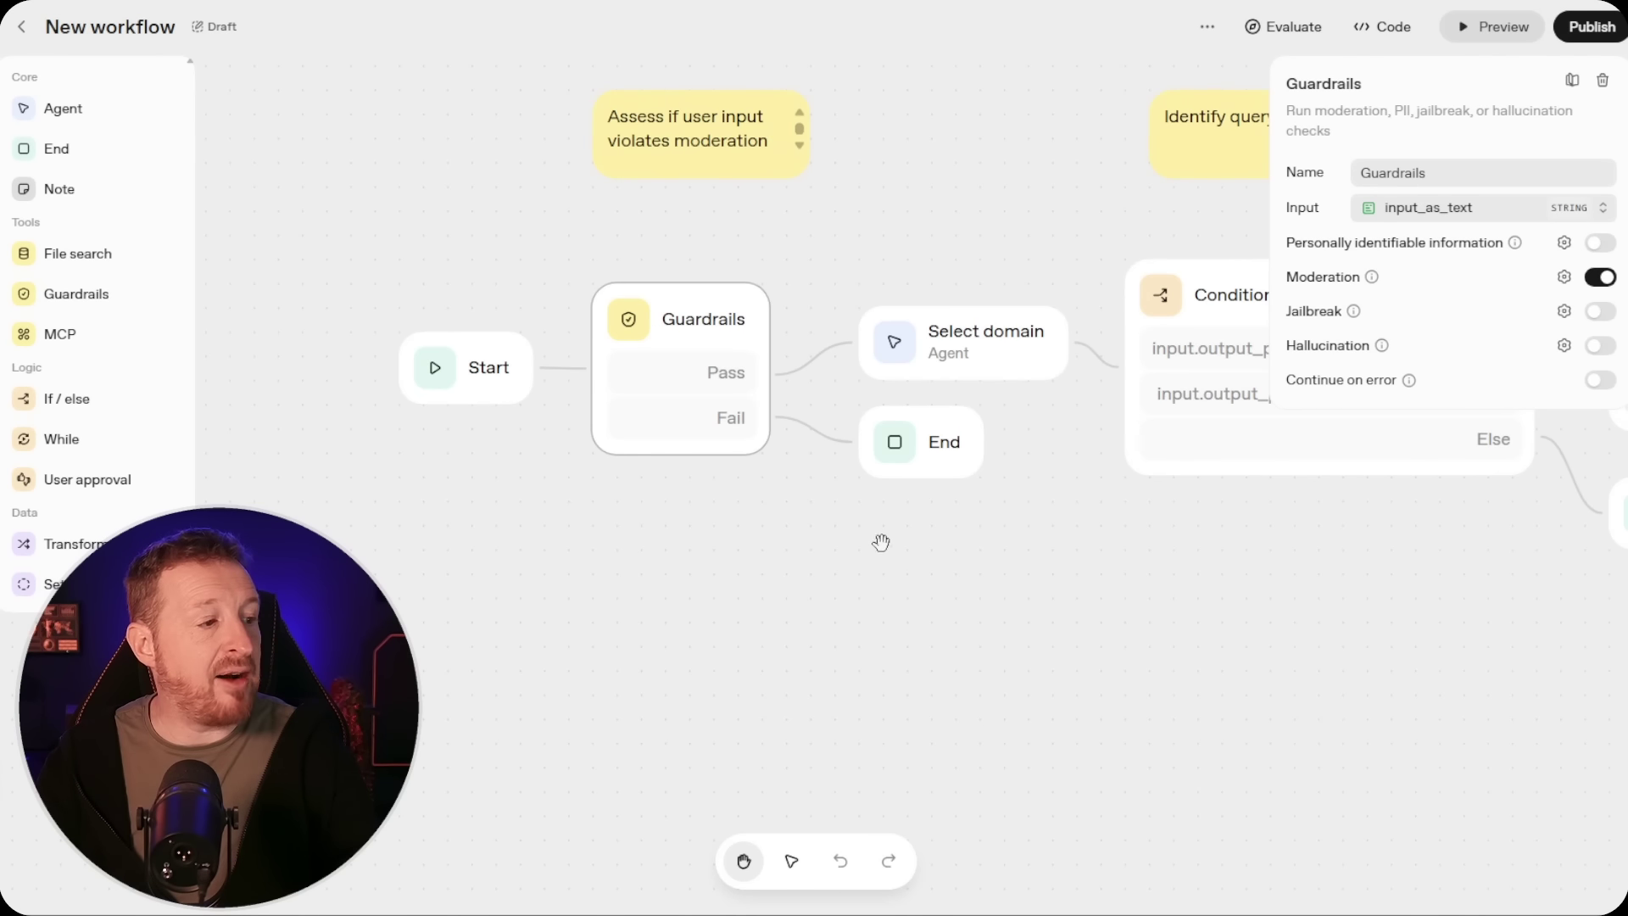
pyautogui.scroll(-2, 905, 532)
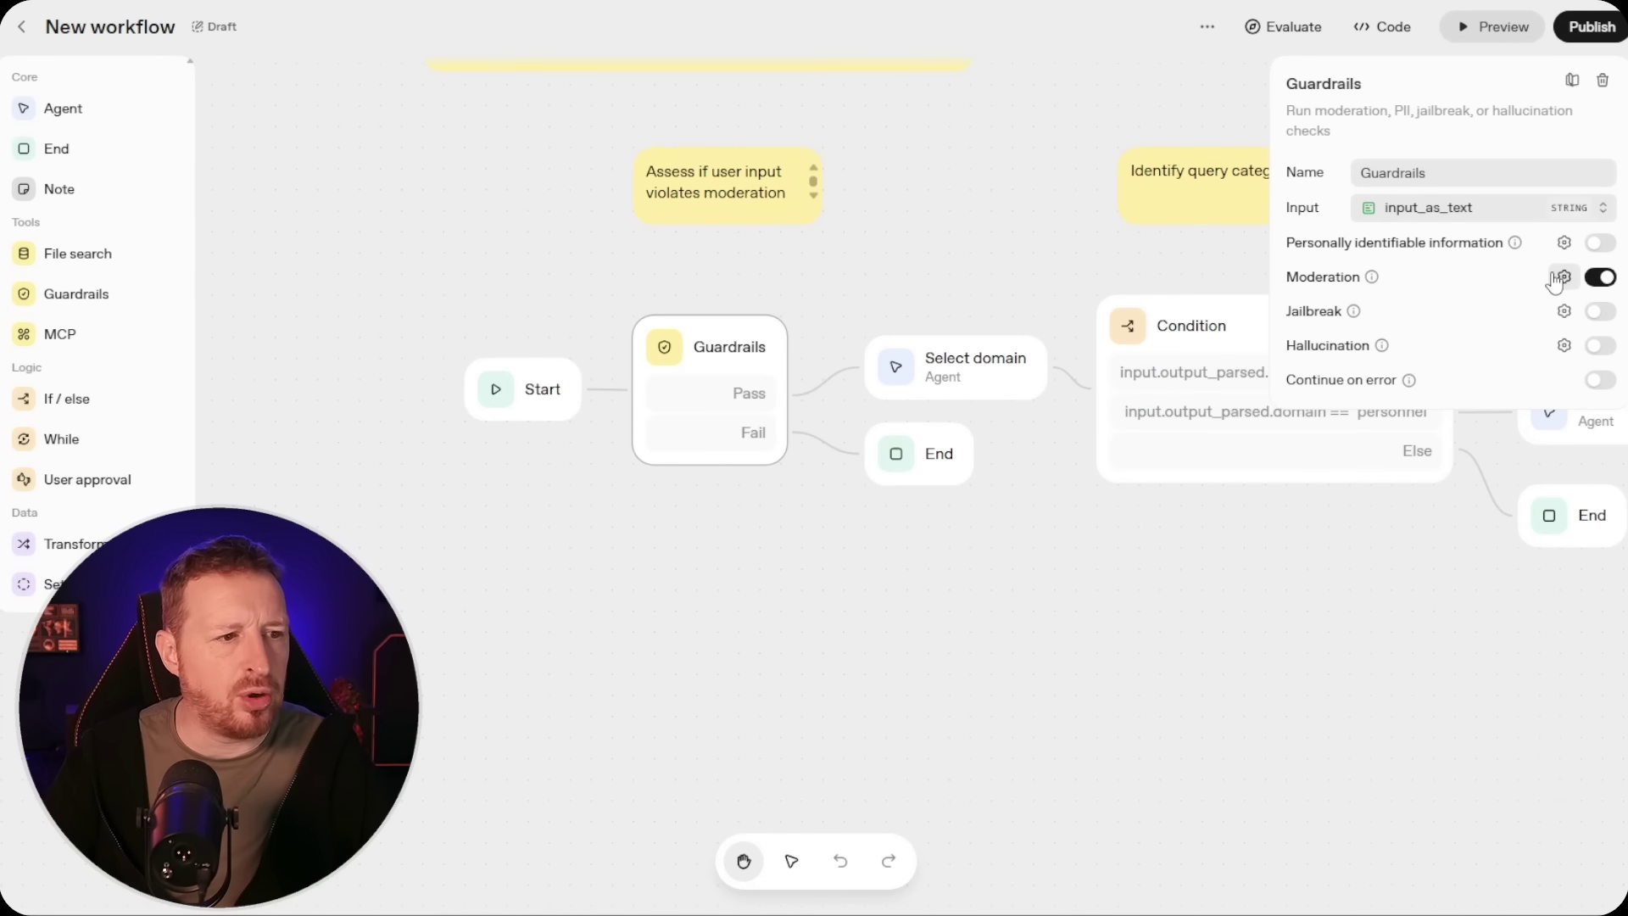
pyautogui.moveTo(1374, 283)
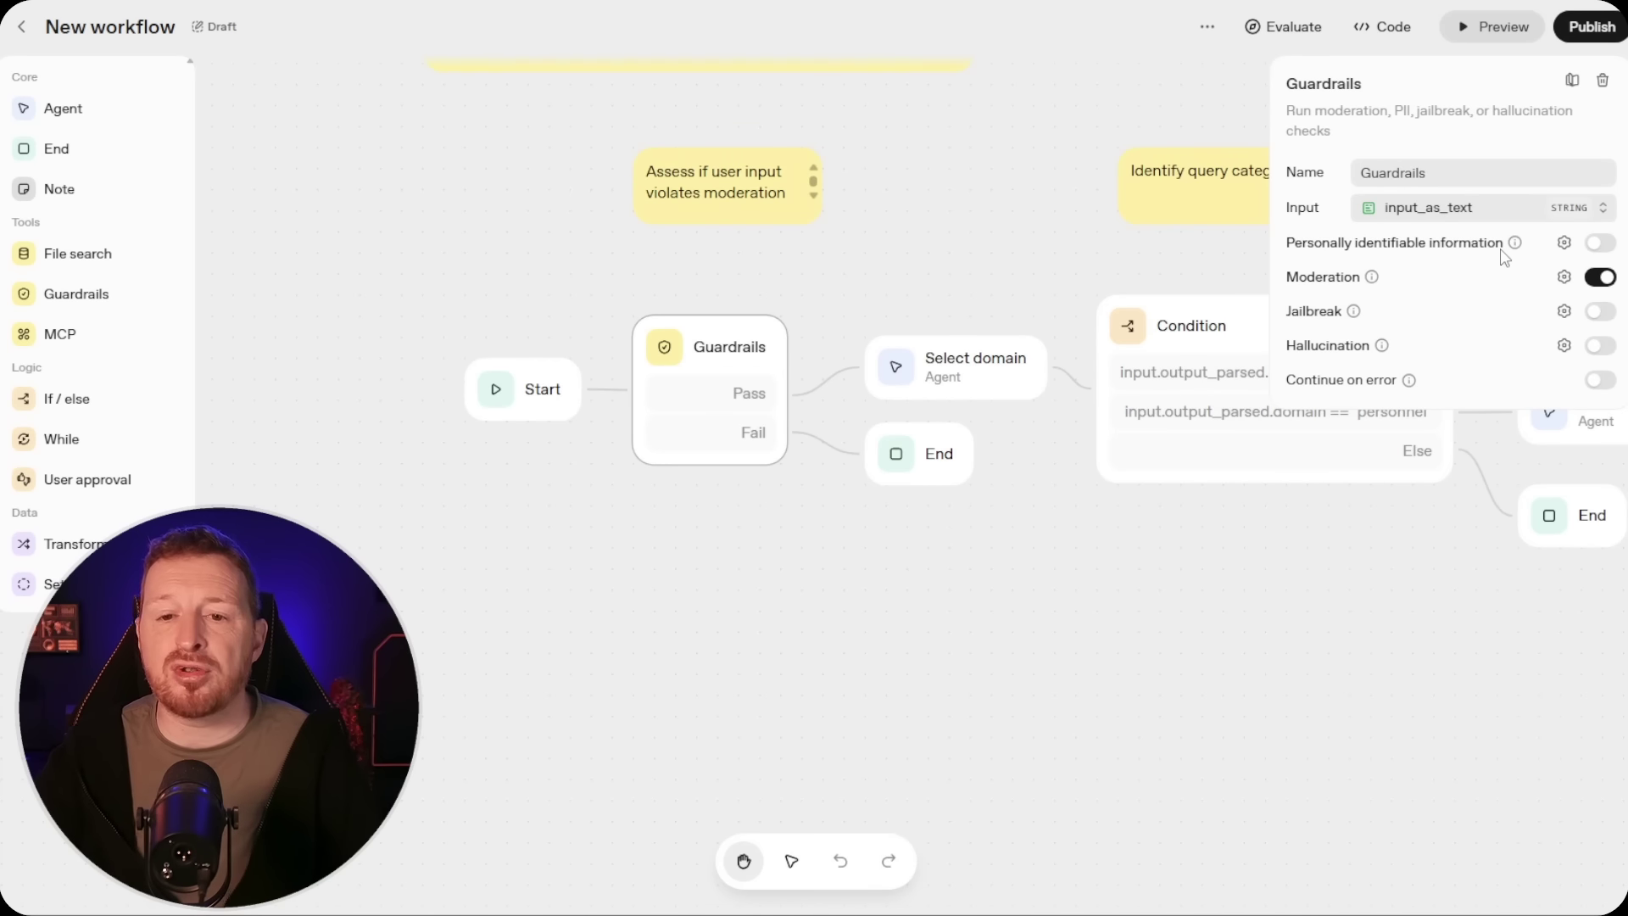
pyautogui.click(1564, 242)
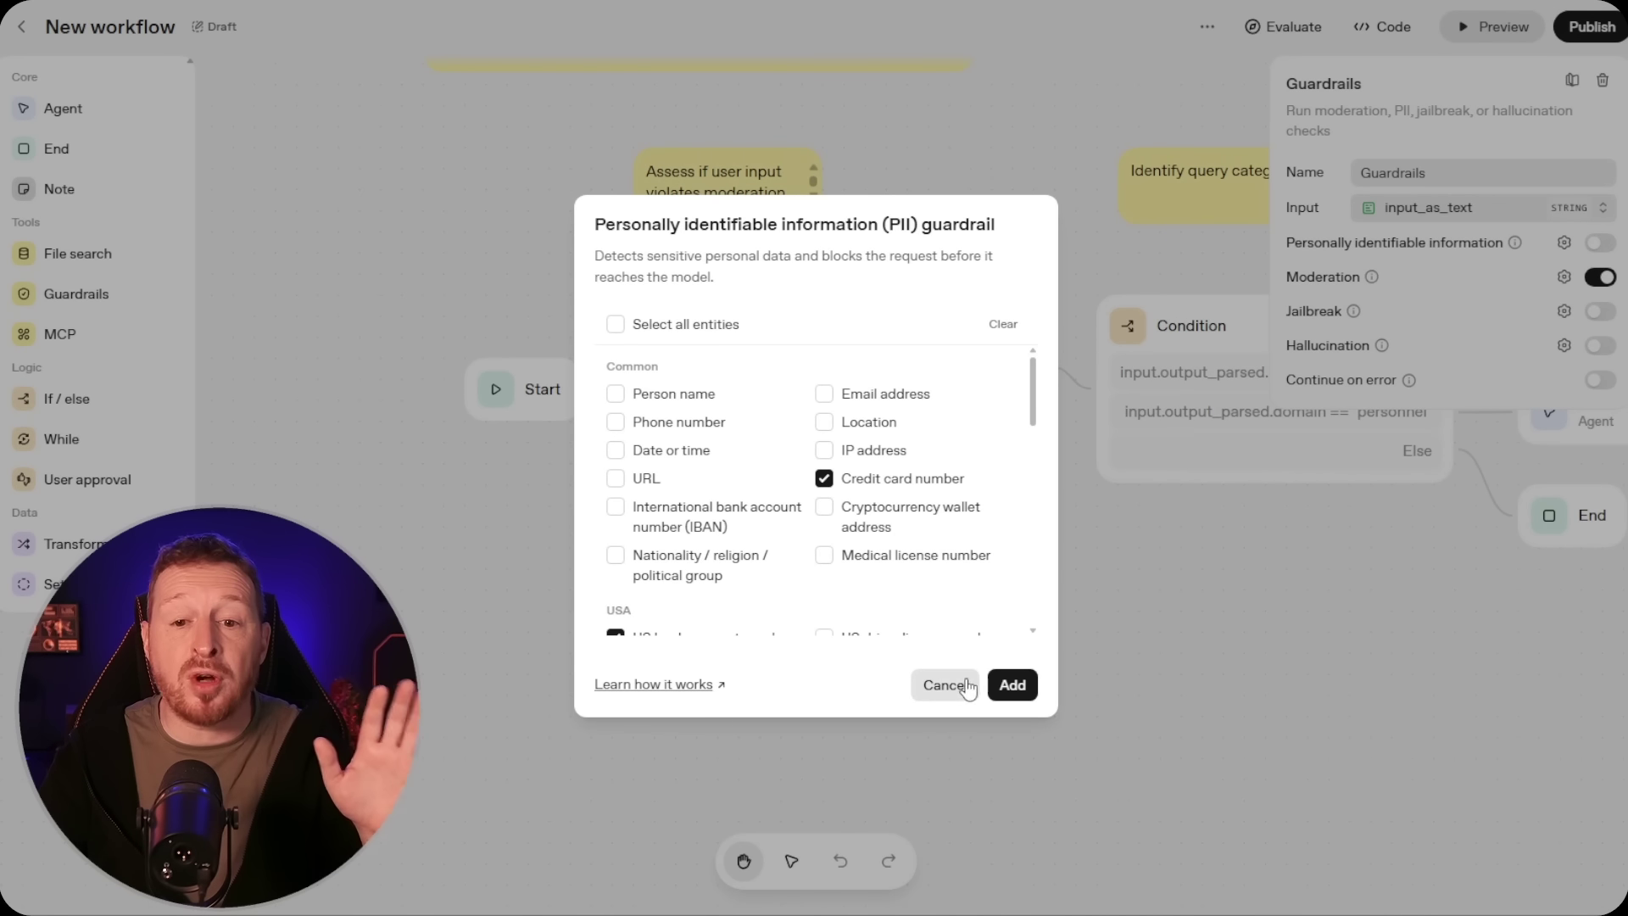
pyautogui.click(616, 396)
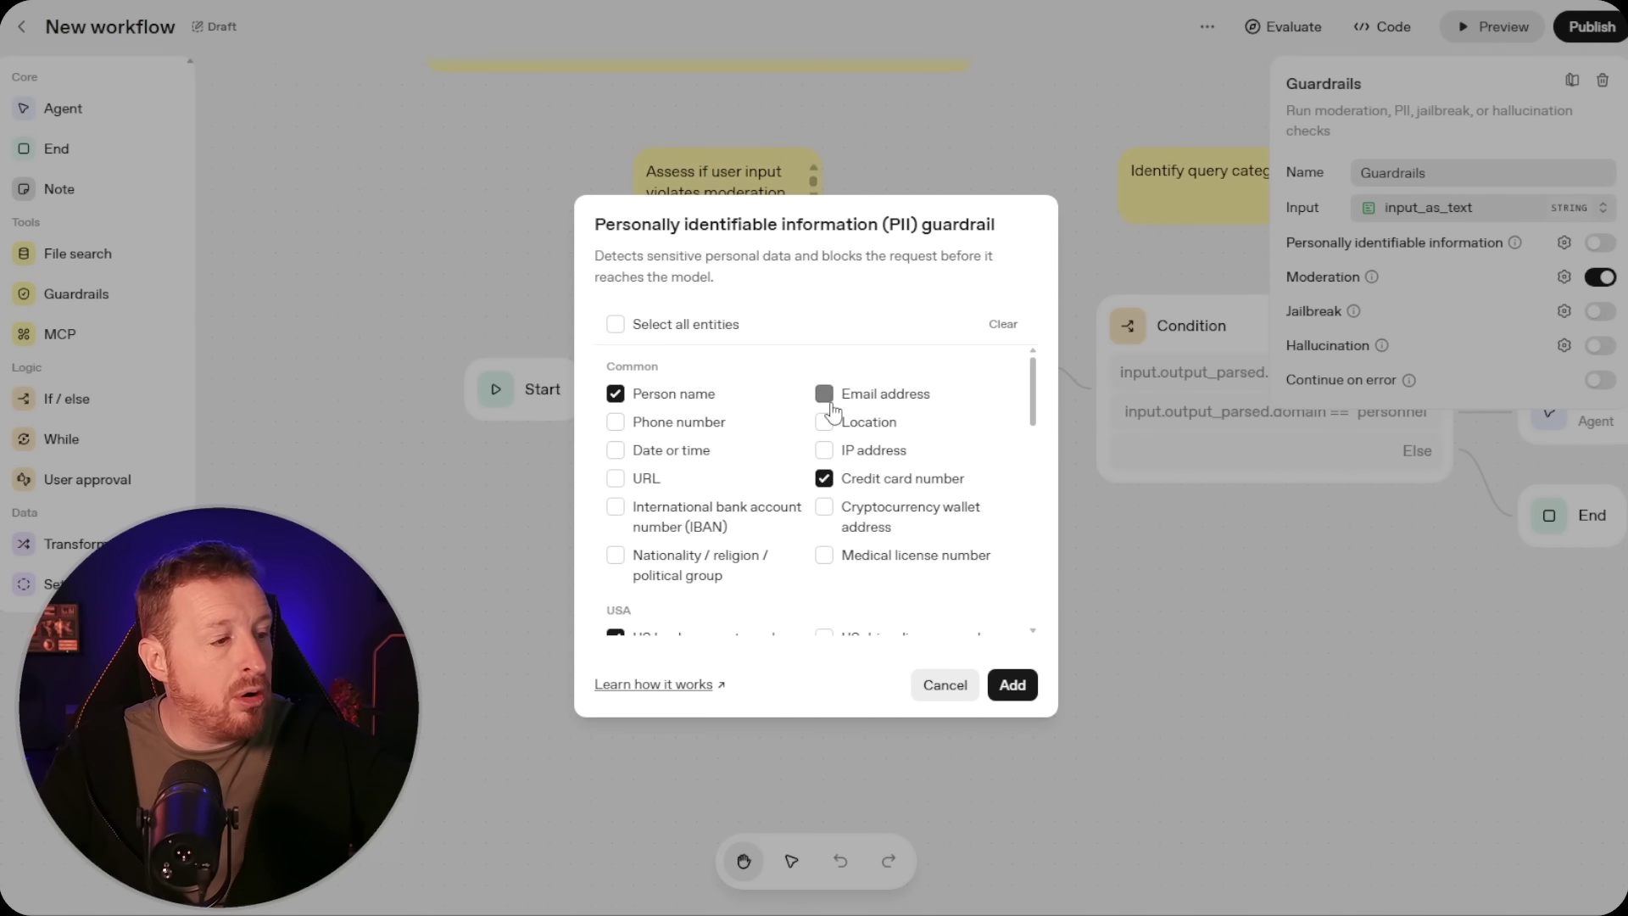
pyautogui.scroll(-10, 831, 413)
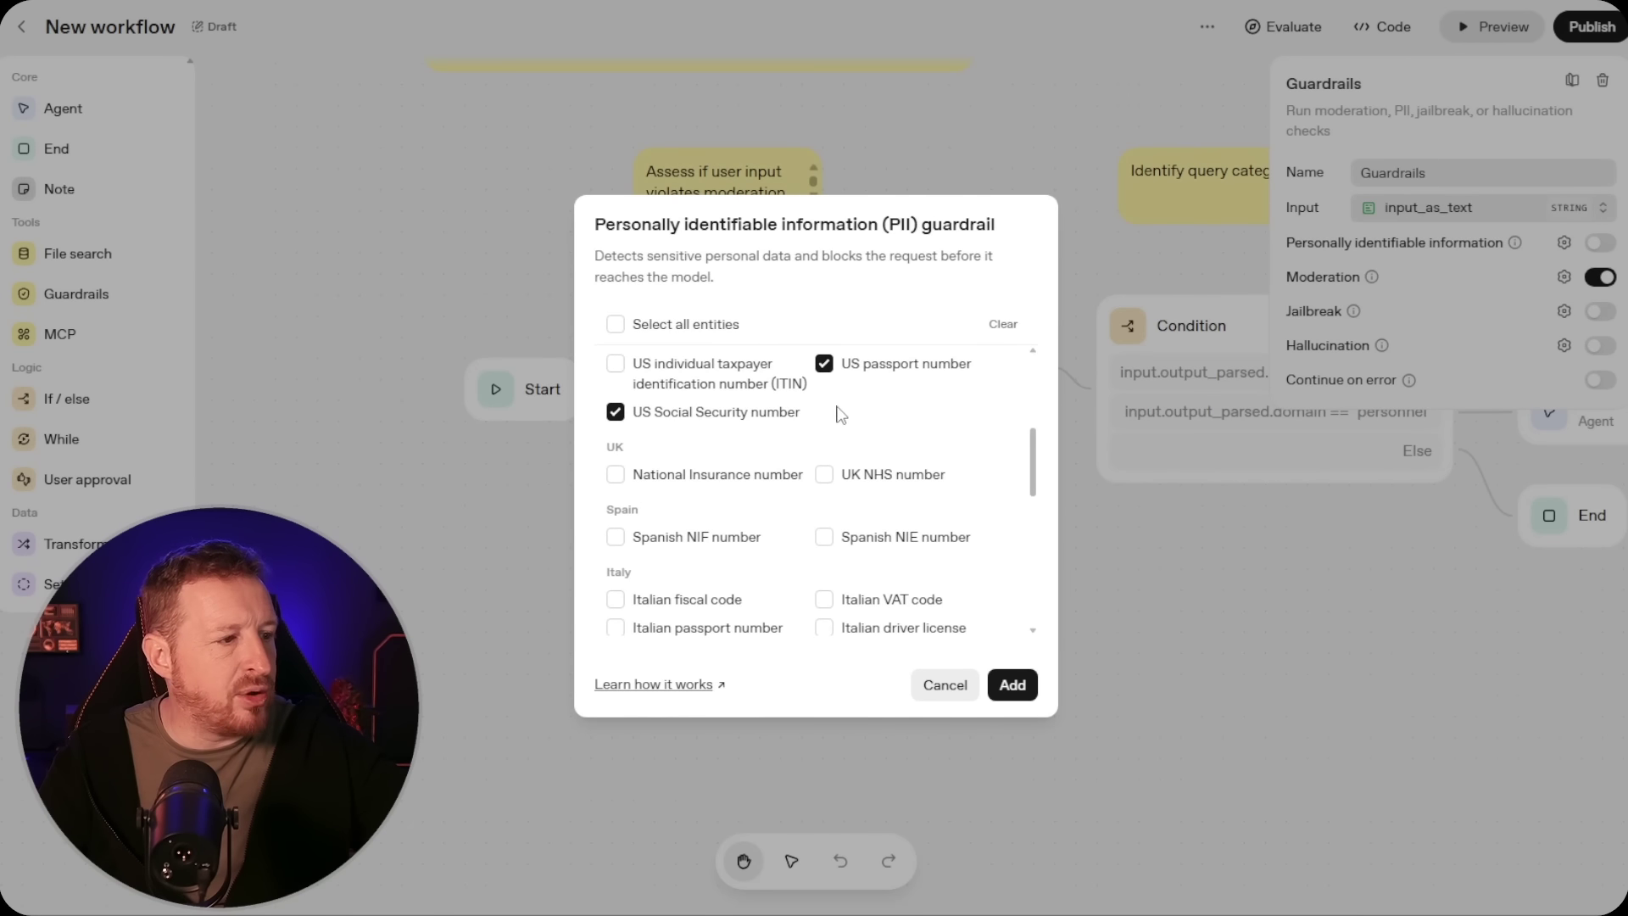
pyautogui.scroll(10, 950, 471)
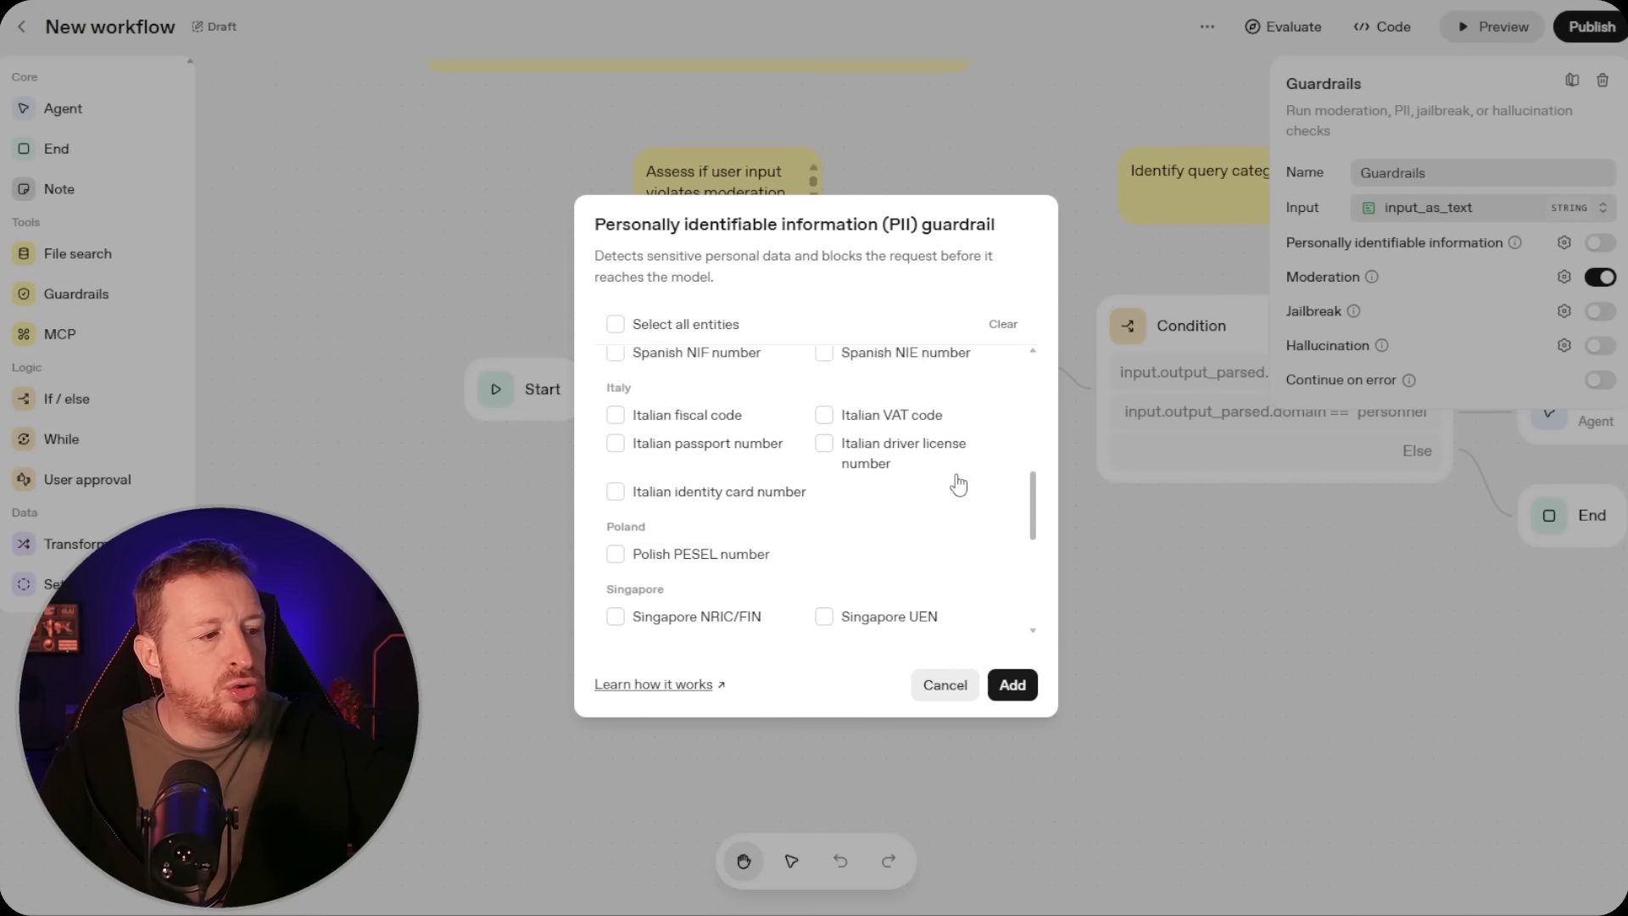
pyautogui.click(1013, 684)
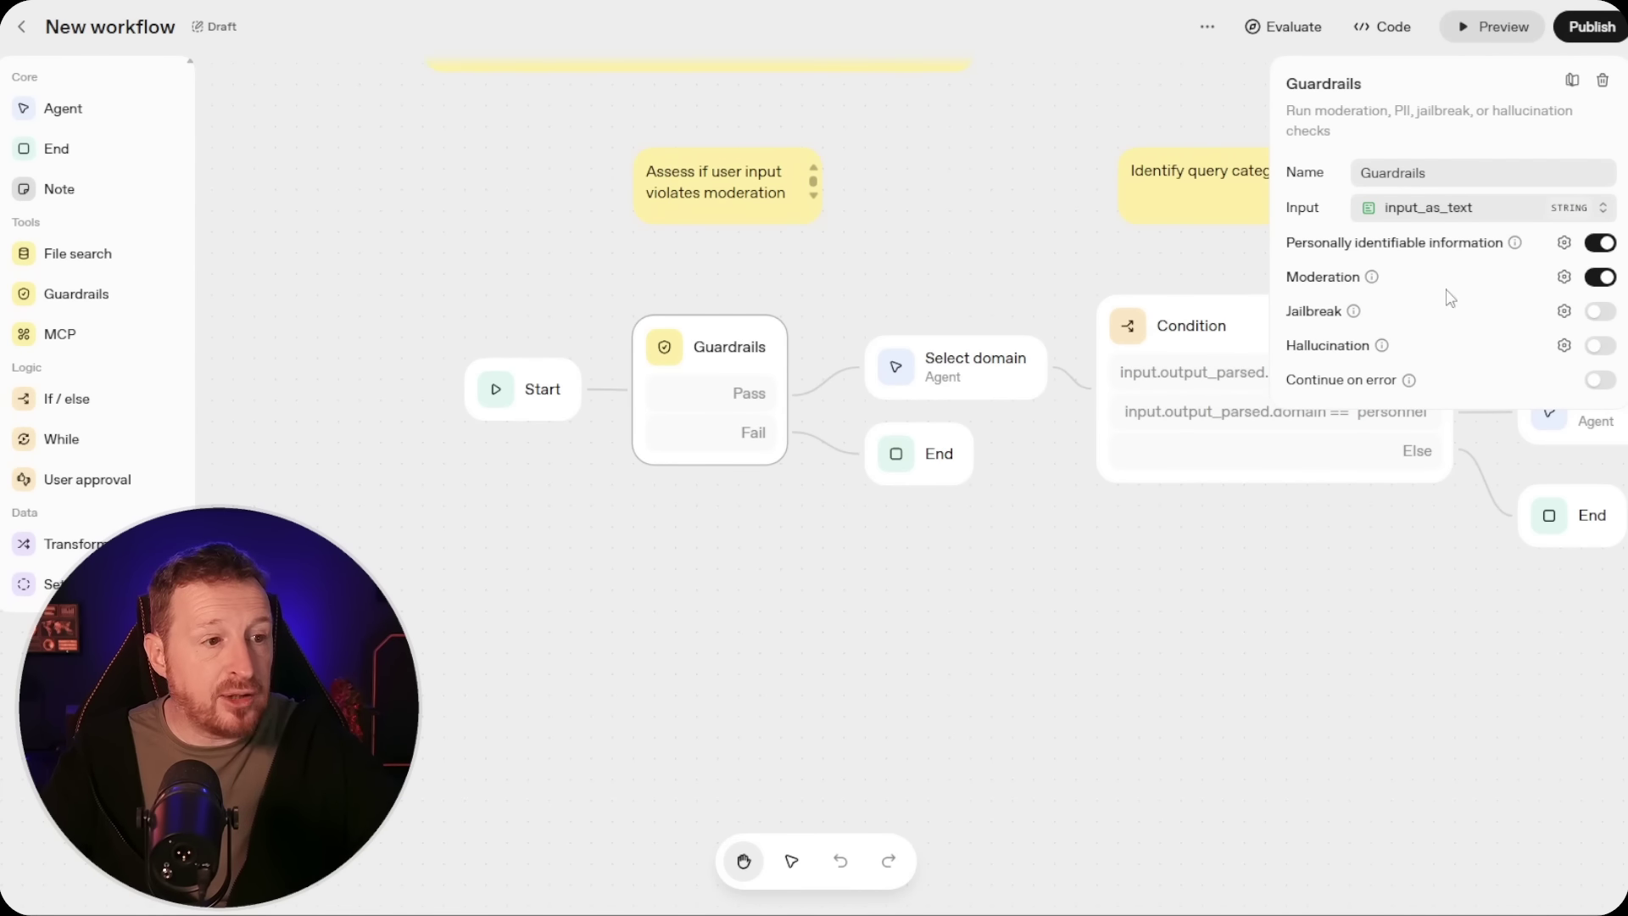
# Exclude the sexual and sexual/minors categories from the Guardrails node's Moderation check and save the settings
pyautogui.click(1564, 280)
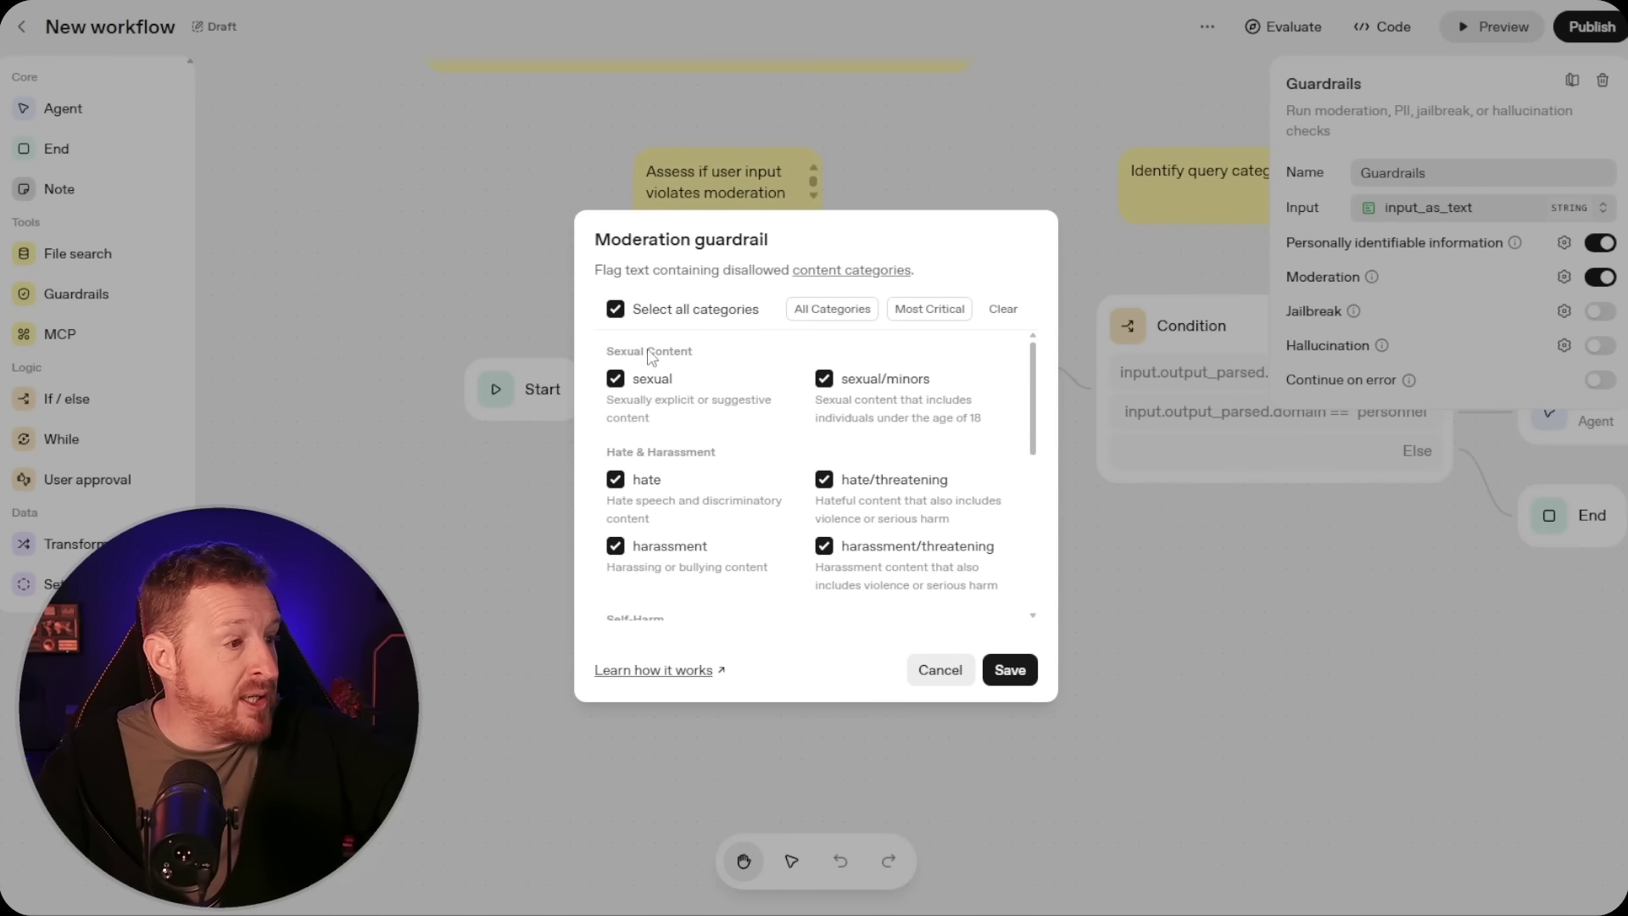
pyautogui.click(628, 379)
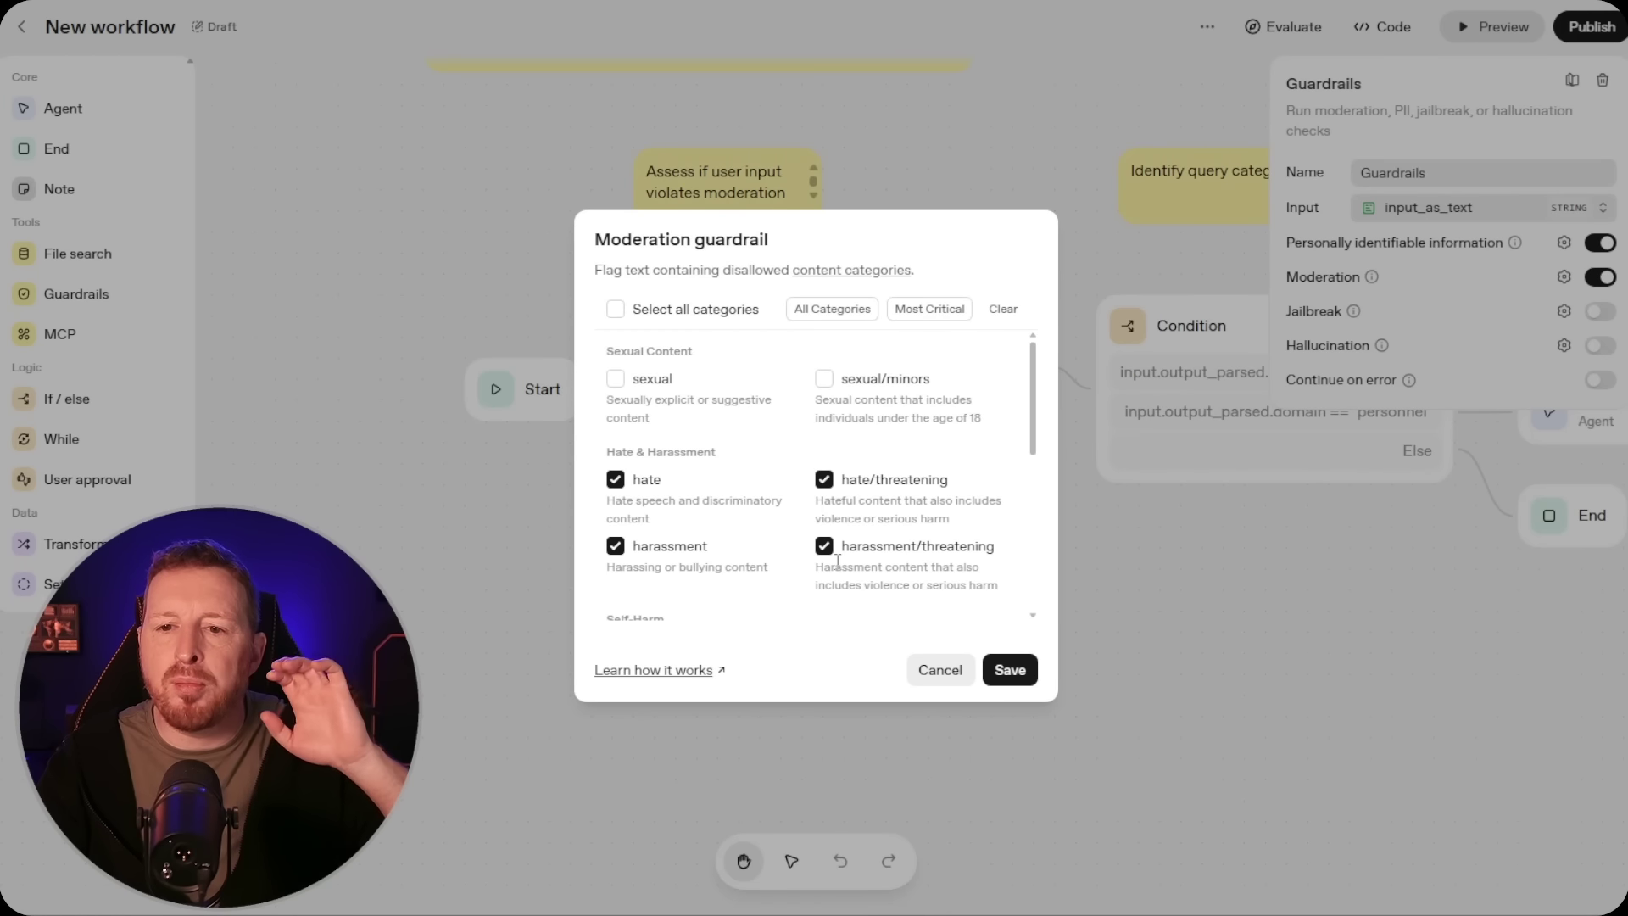
pyautogui.click(1022, 669)
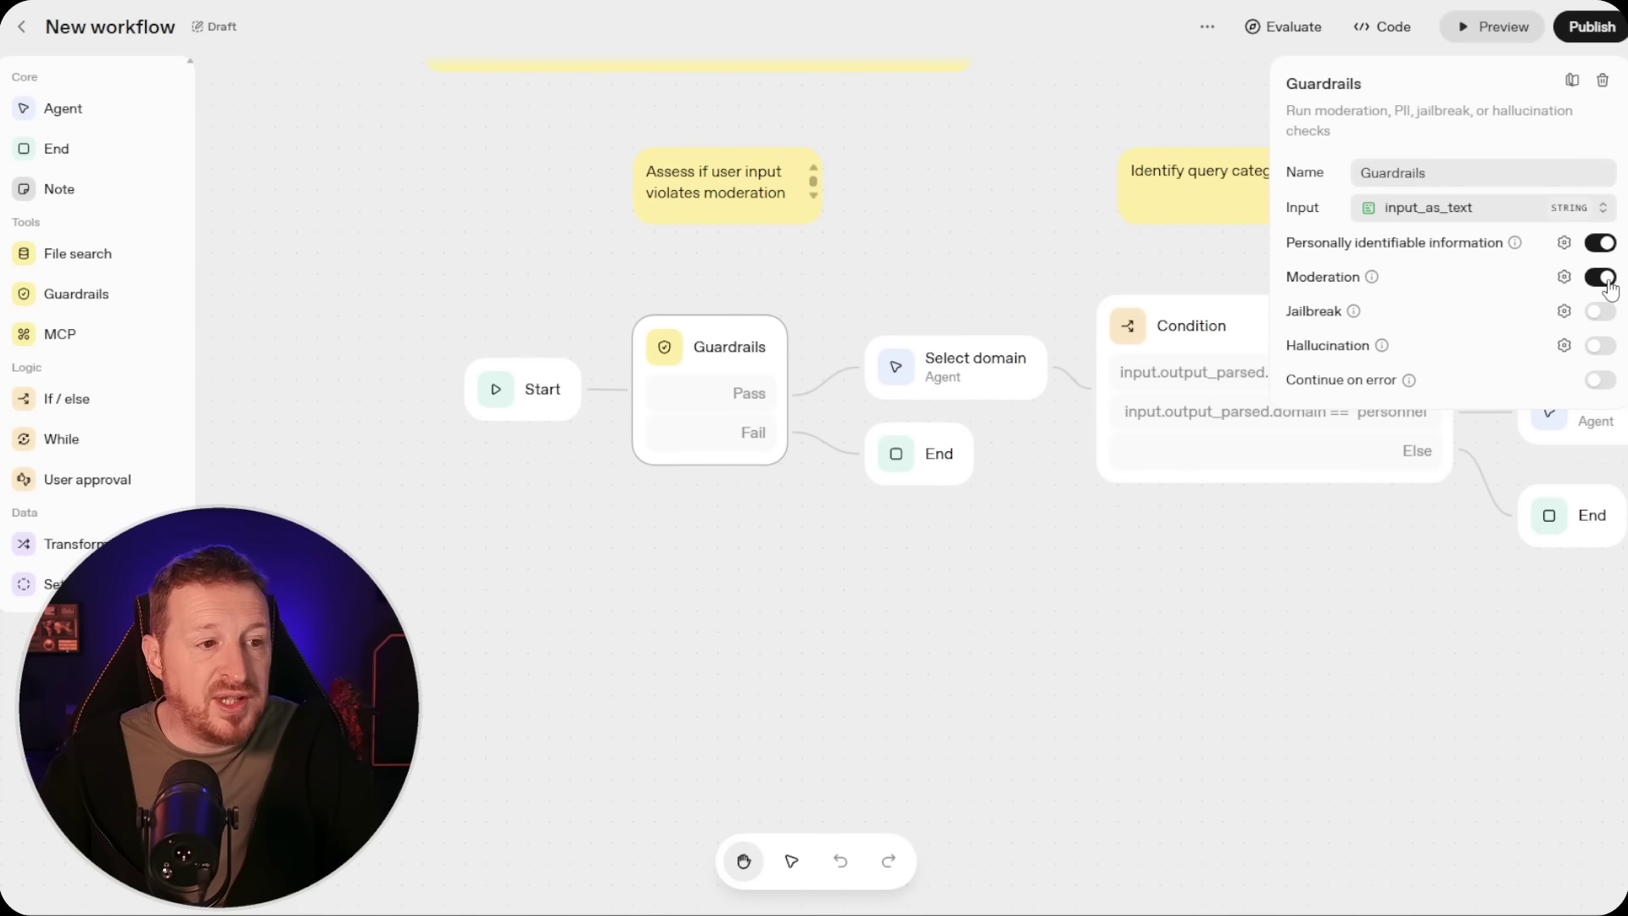
# Enable the Jailbreak guardrail, view its model and confidence threshold settings, turn it off again and close the node's settings
pyautogui.moveTo(1355, 312)
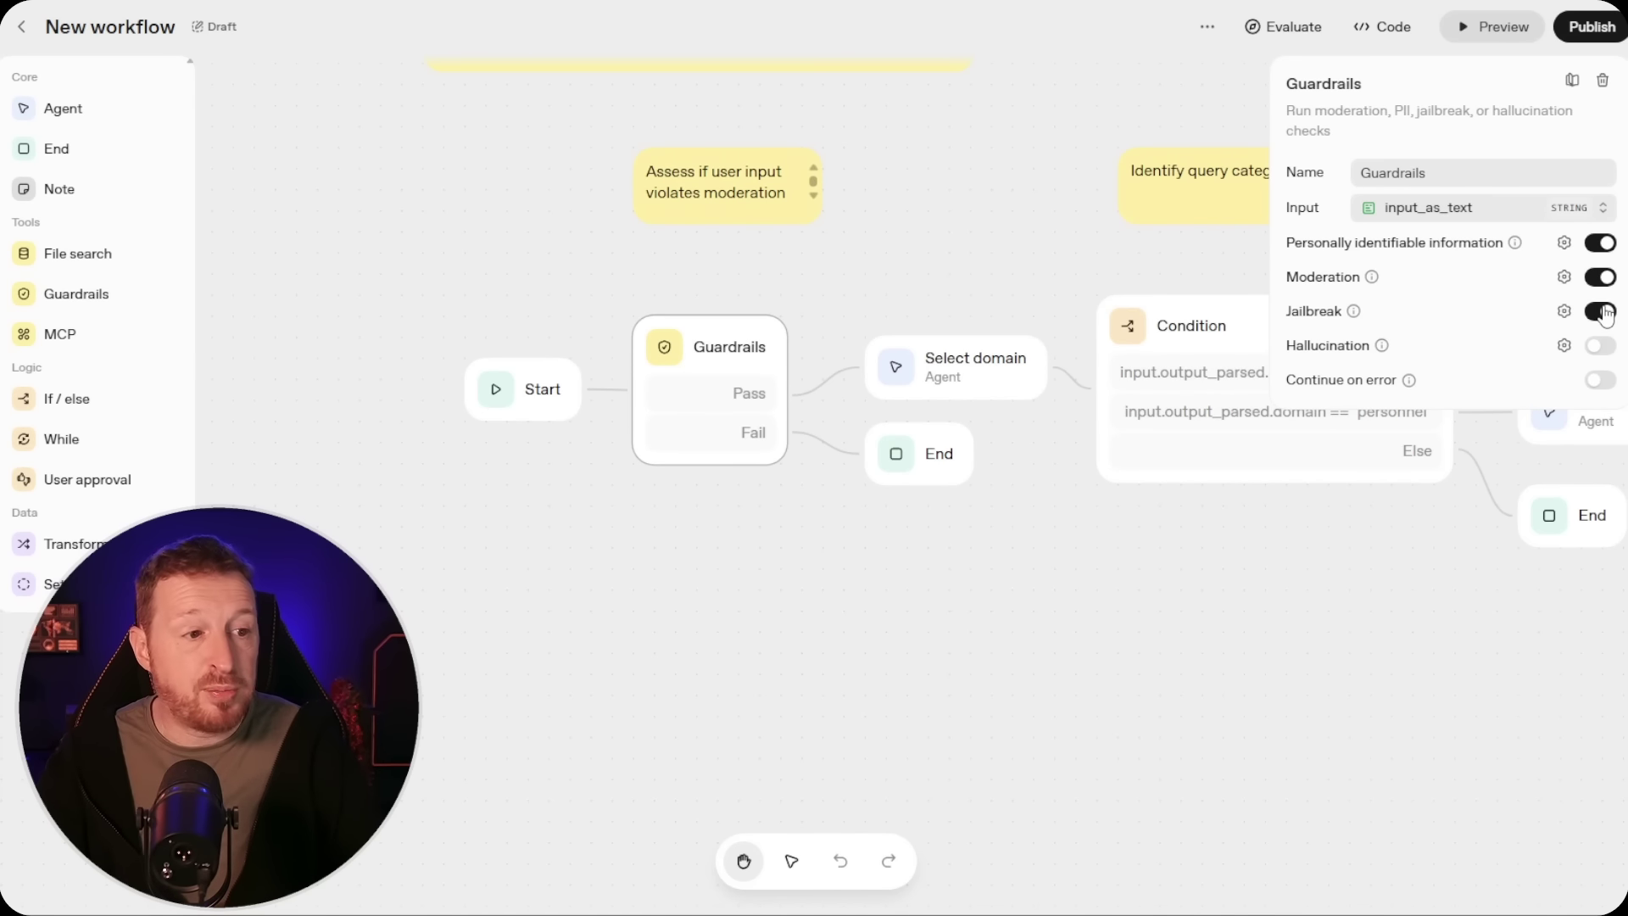
pyautogui.click(1565, 311)
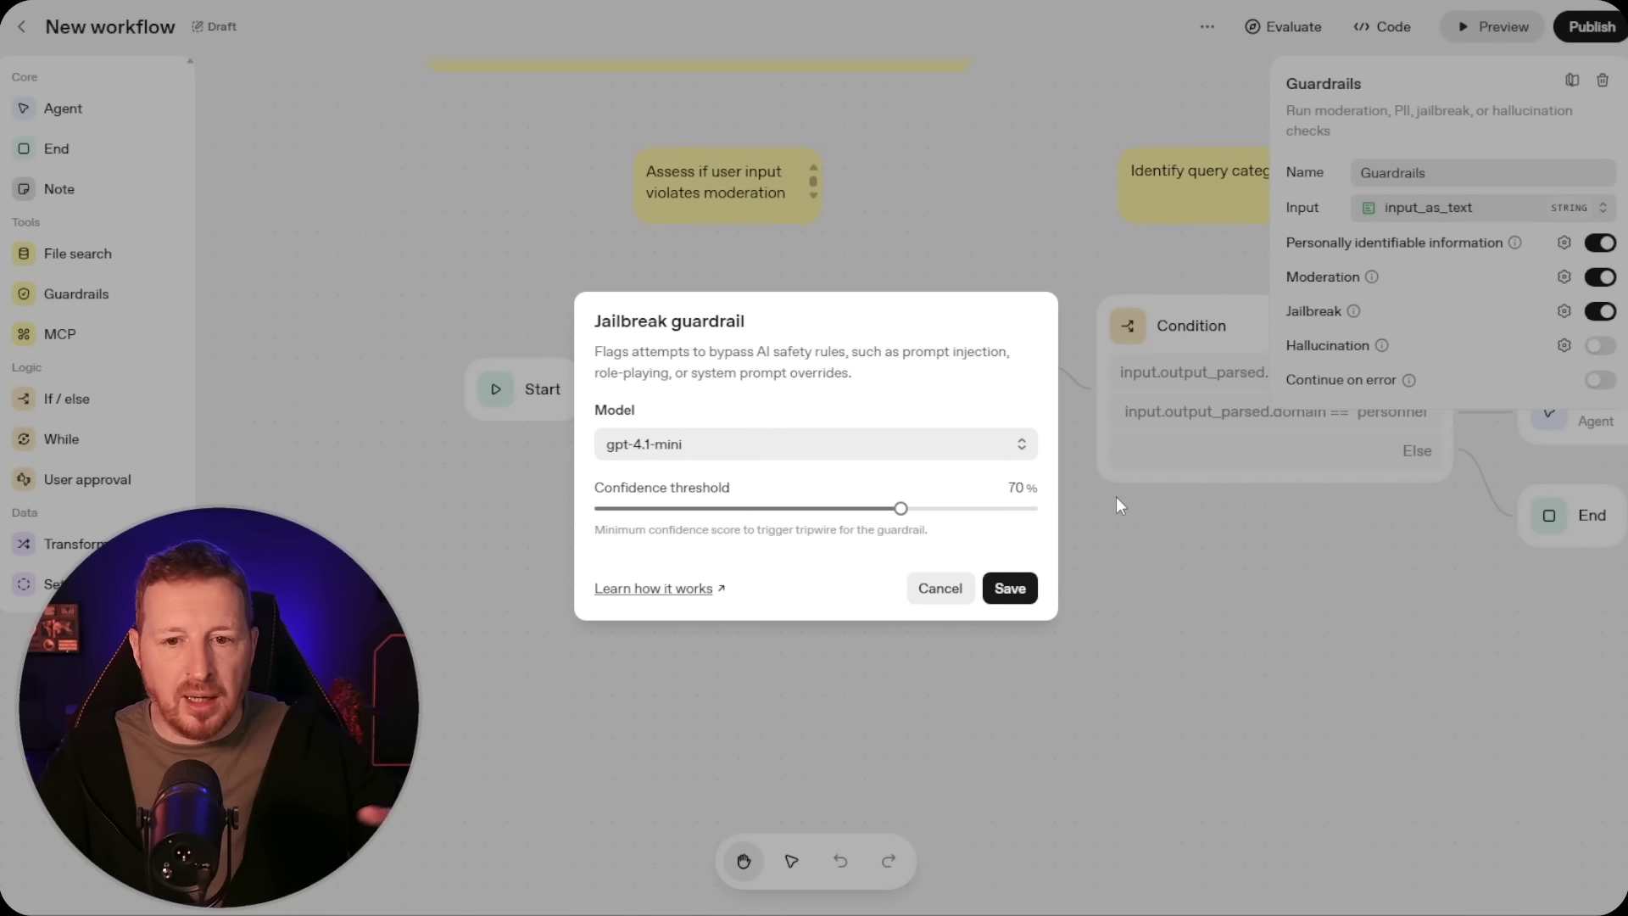
pyautogui.click(1164, 560)
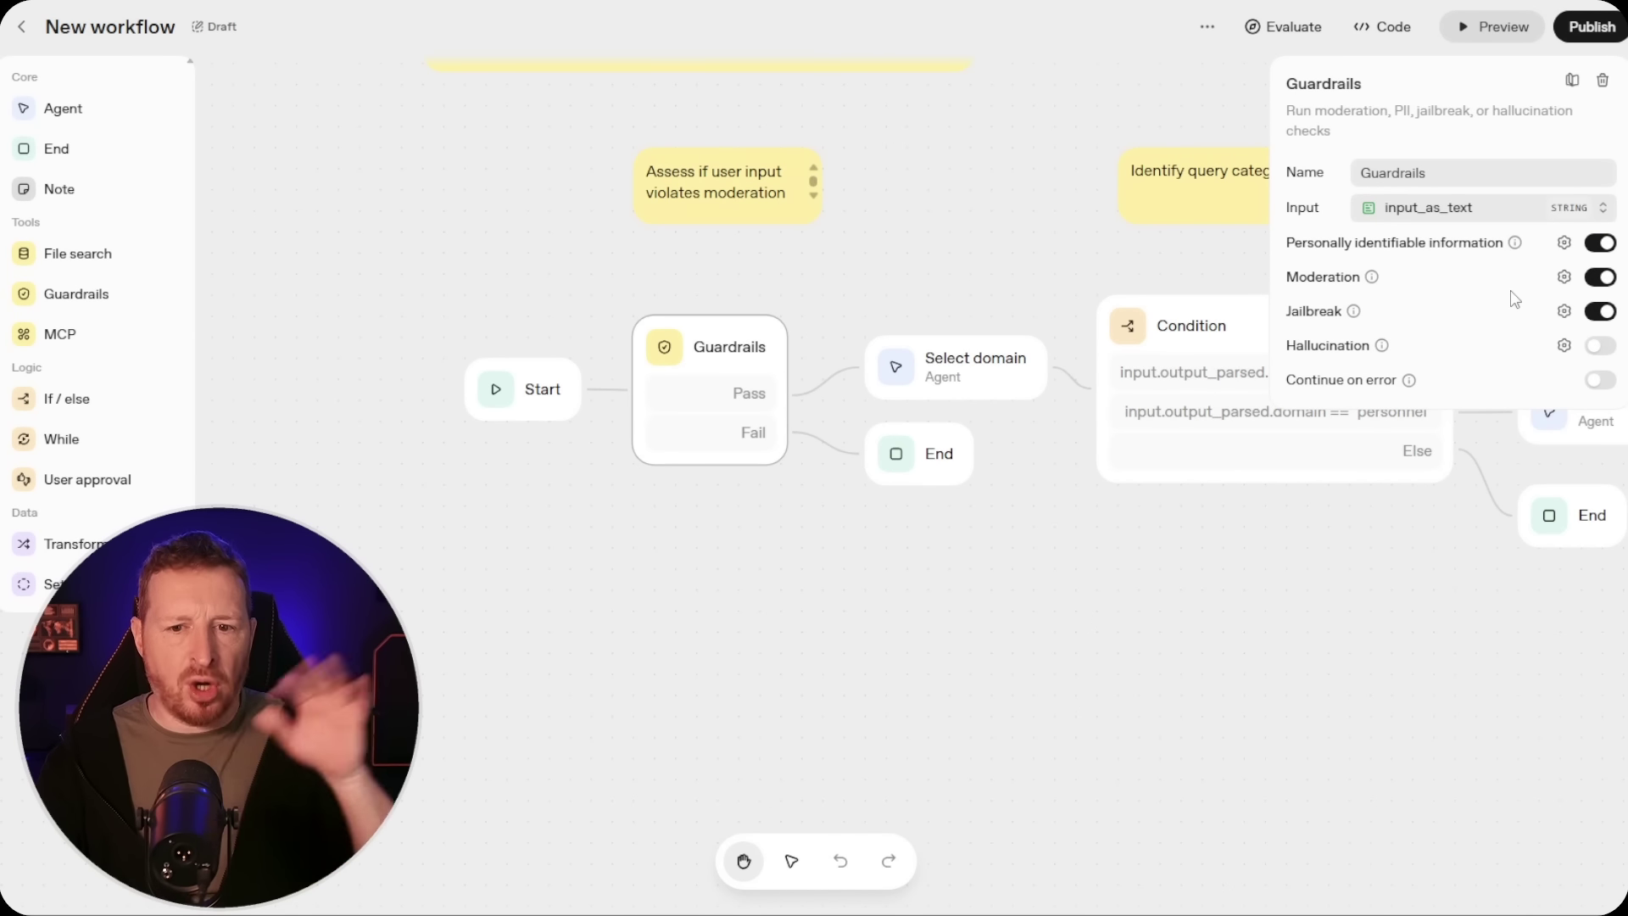
pyautogui.click(1610, 313)
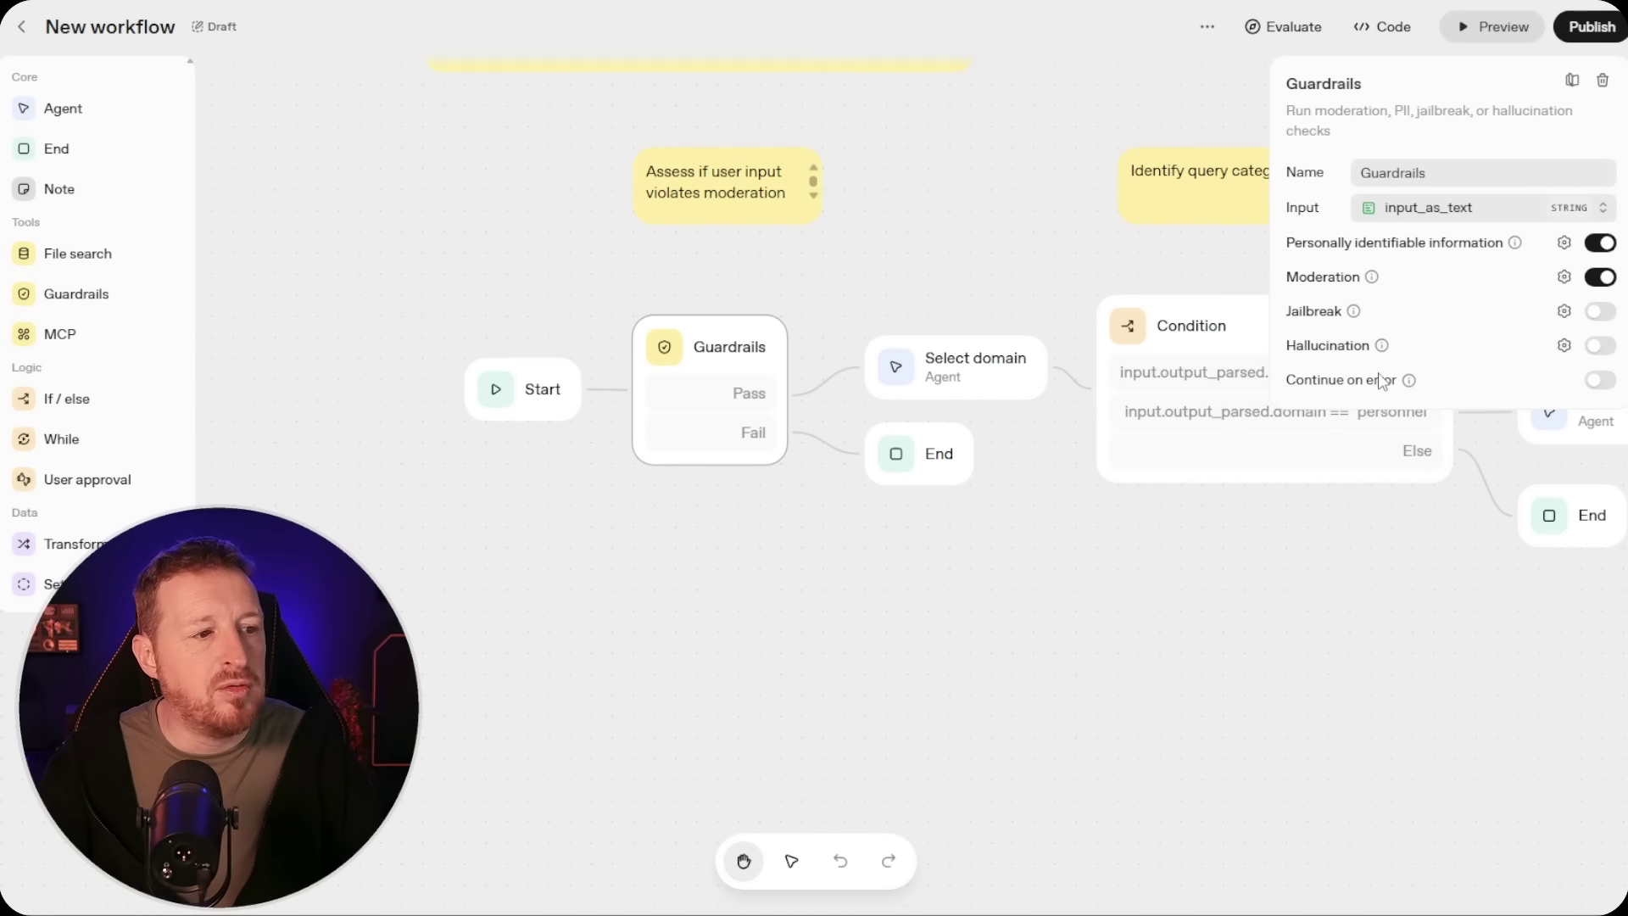
pyautogui.moveTo(1383, 346)
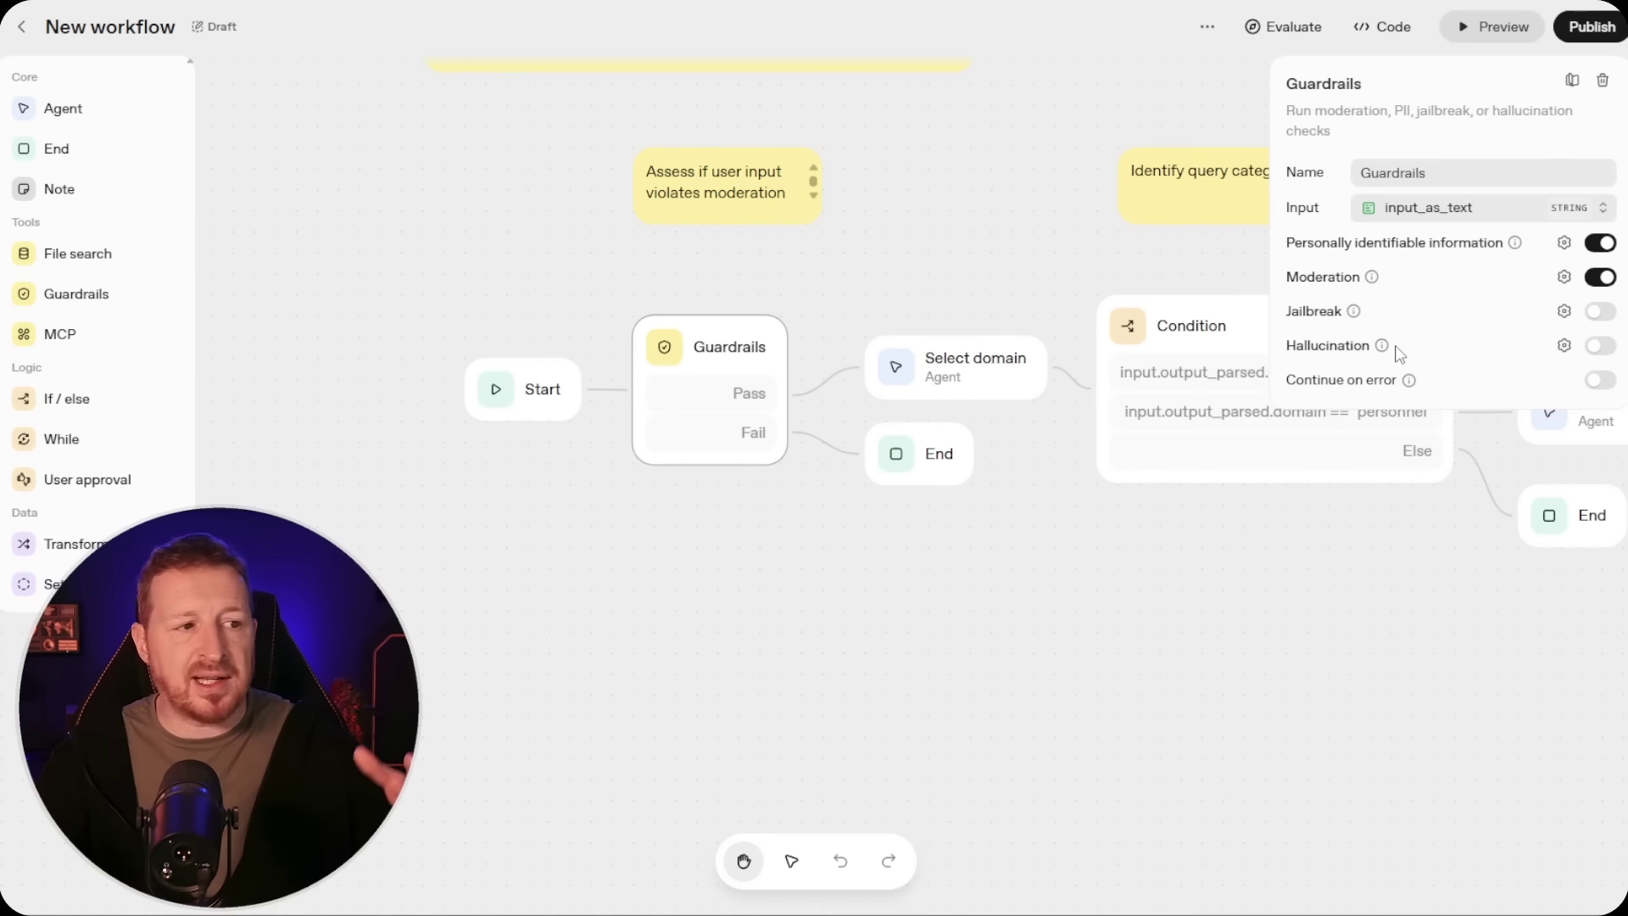
pyautogui.click(956, 556)
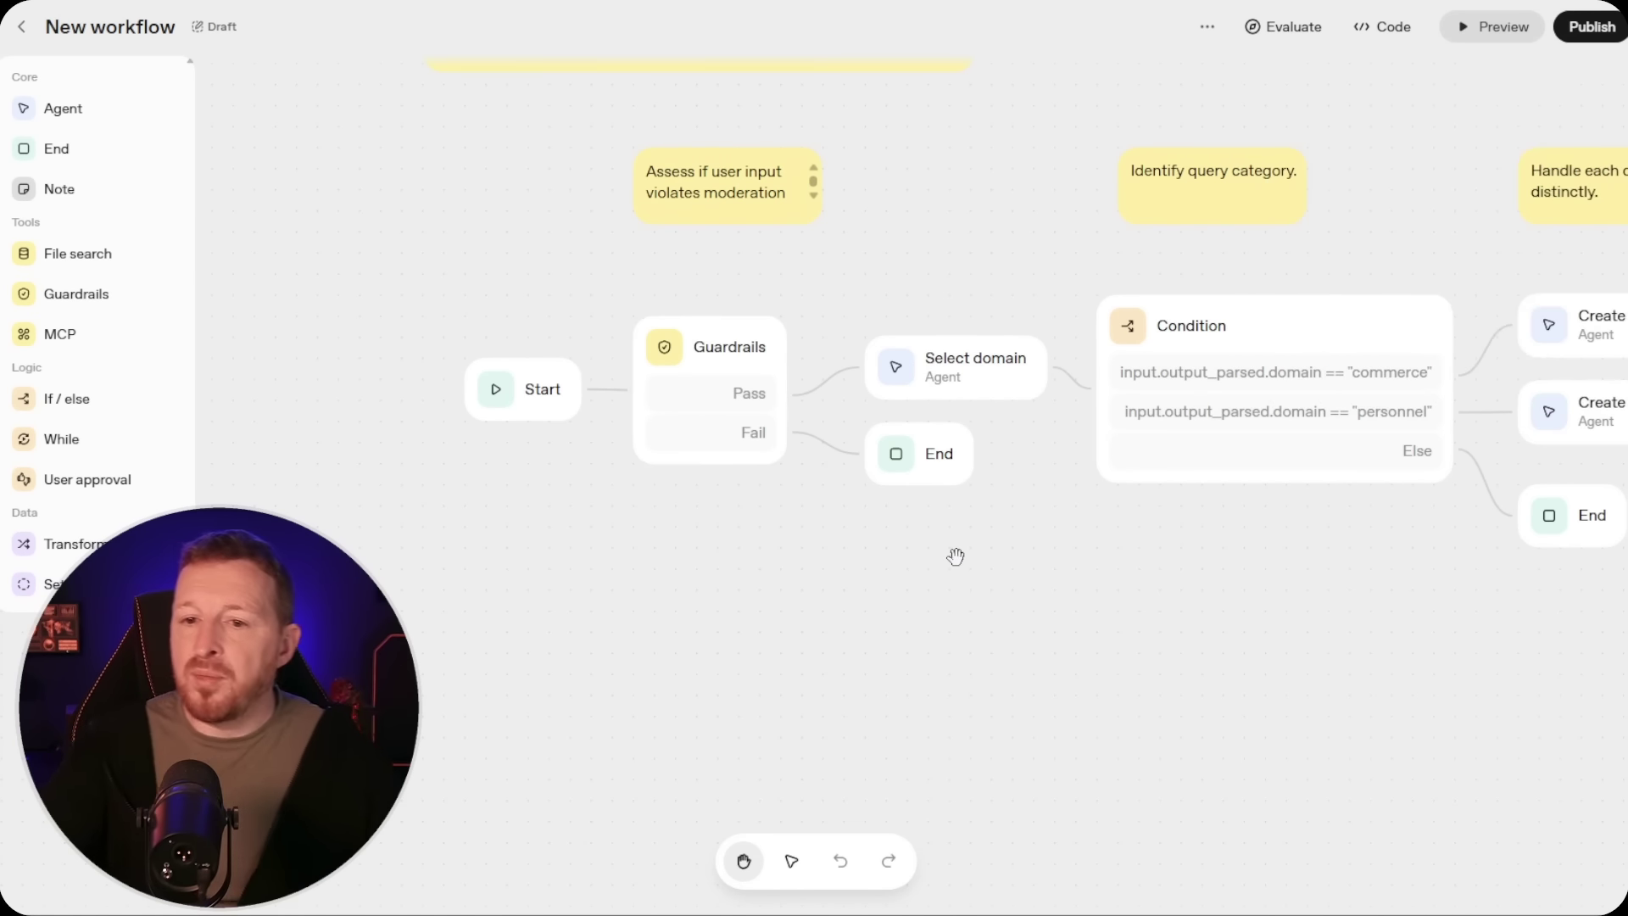